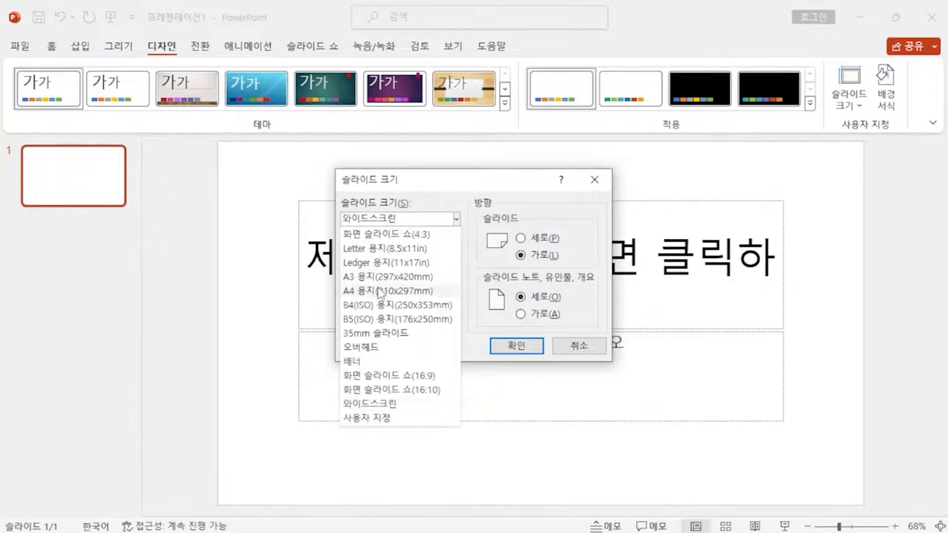
- Set the slide size to A4 (210x297mm) and scale the content to ensure it fits the new slide
{"action": "left_click", "coordinate": [379, 292]}
{"action": "left_click", "coordinate": [516, 345]}
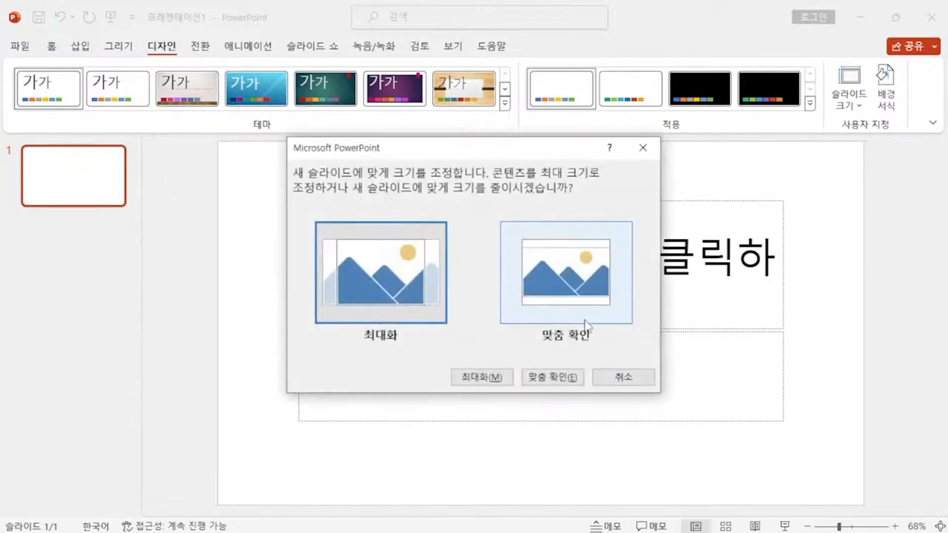
{"action": "left_click", "coordinate": [573, 270]}
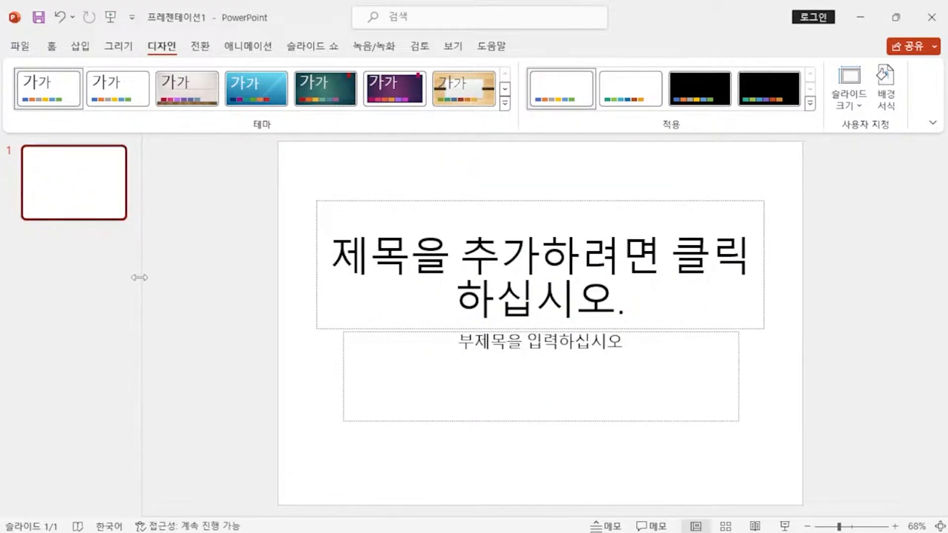
- Add five new slides after the title slide for a six-slide presentation
{"action": "key", "text": "Return"}
{"action": "key", "text": "Return"}
{"action": "key", "text": "Return"}
{"action": "key", "text": "Return"}
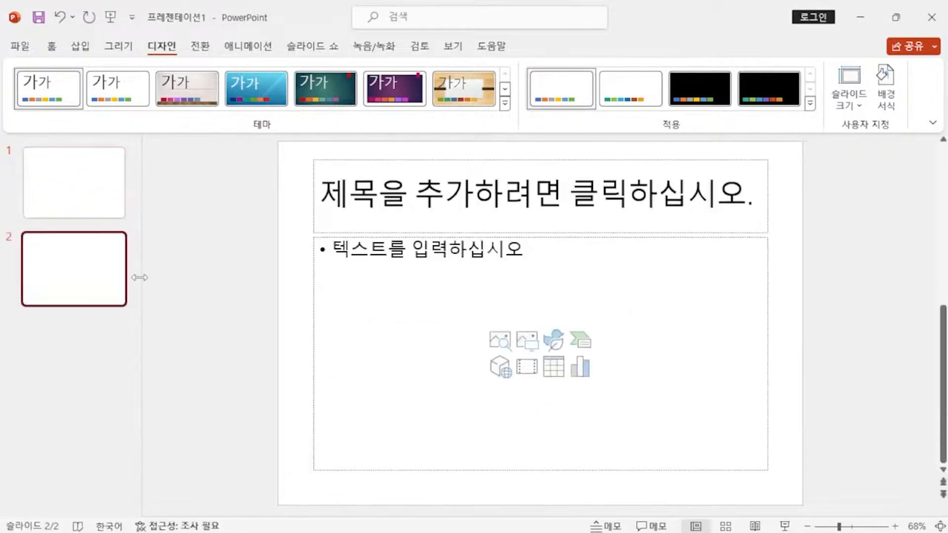
{"action": "key", "text": "Return"}
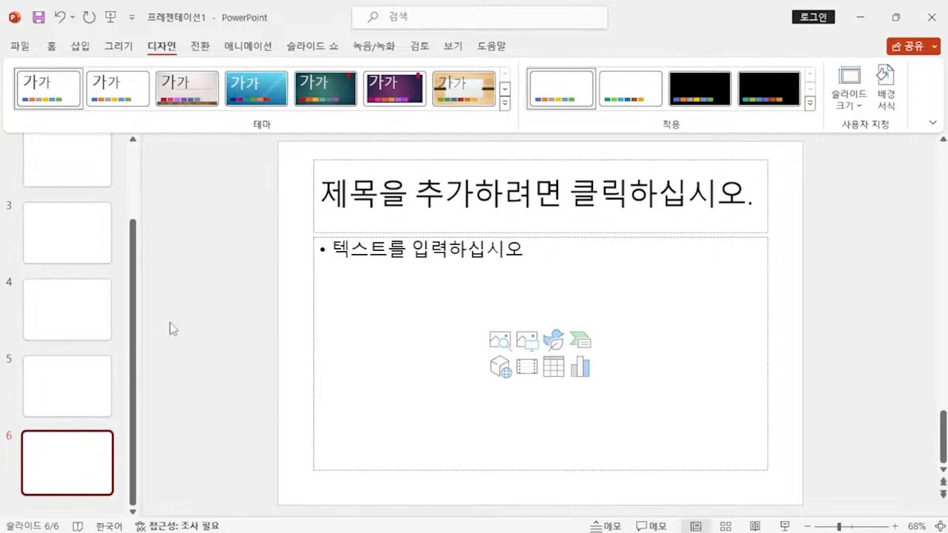
- Open the slide master view and move the title placeholder down over the body text, clearing the slide's upper area
{"action": "left_click", "coordinate": [452, 46]}
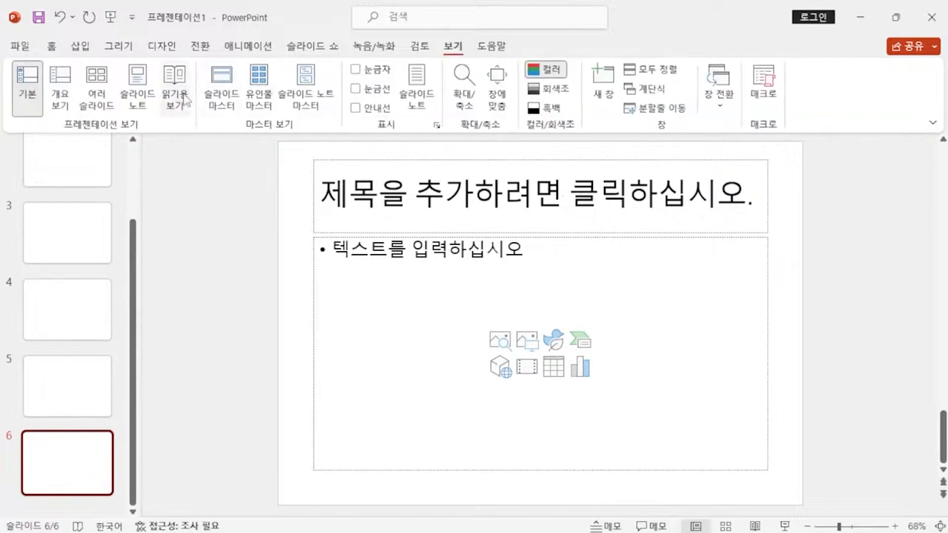
{"action": "left_click", "coordinate": [221, 88]}
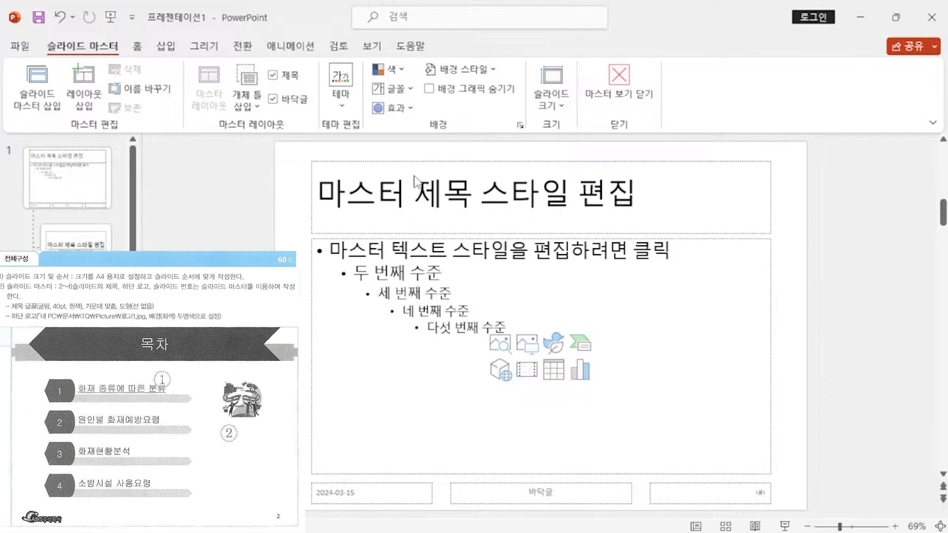
{"action": "left_click_drag", "start_coordinate": [414, 165], "coordinate": [352, 276]}
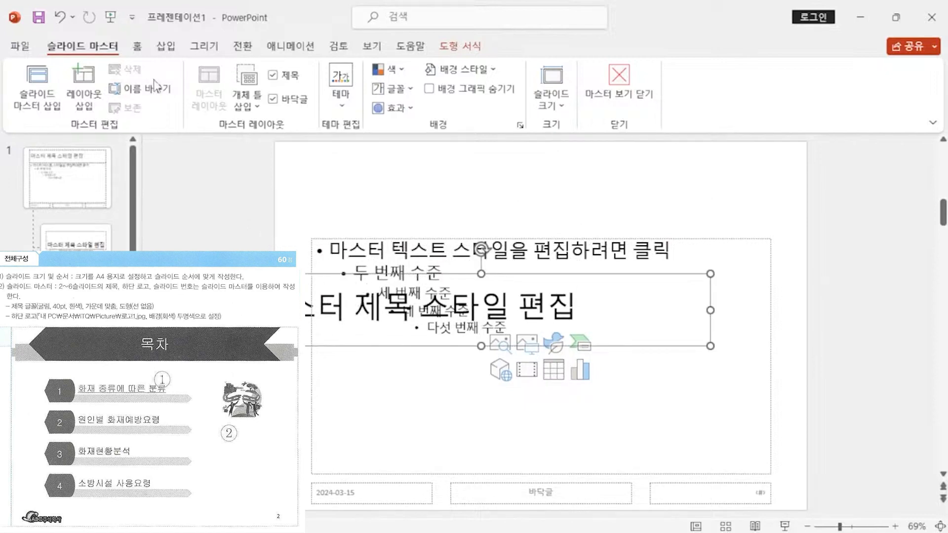
- Draw a cross shape as a full-width band near the slide's top edge, about 1.5 cm high and 27.52 cm wide
{"action": "left_click", "coordinate": [166, 46]}
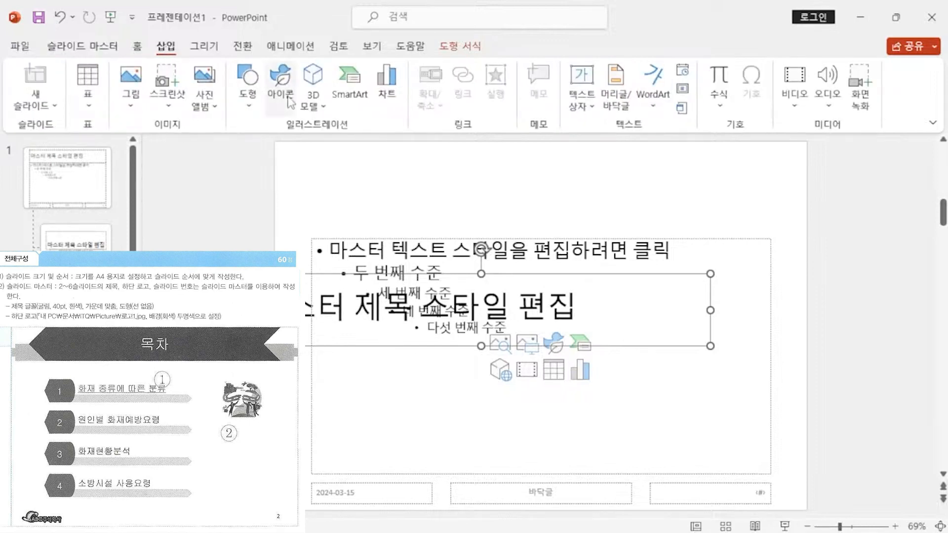
{"action": "left_click", "coordinate": [249, 94]}
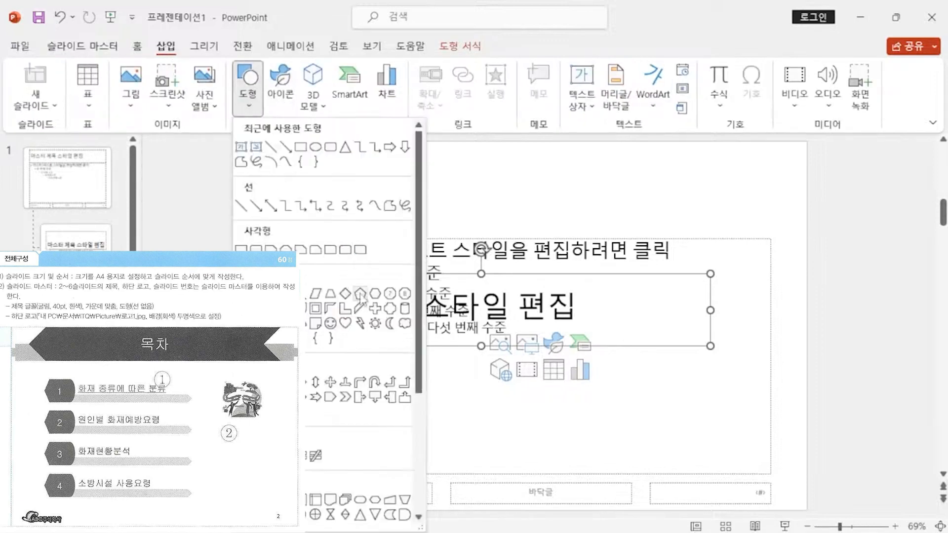
{"action": "left_click", "coordinate": [376, 311]}
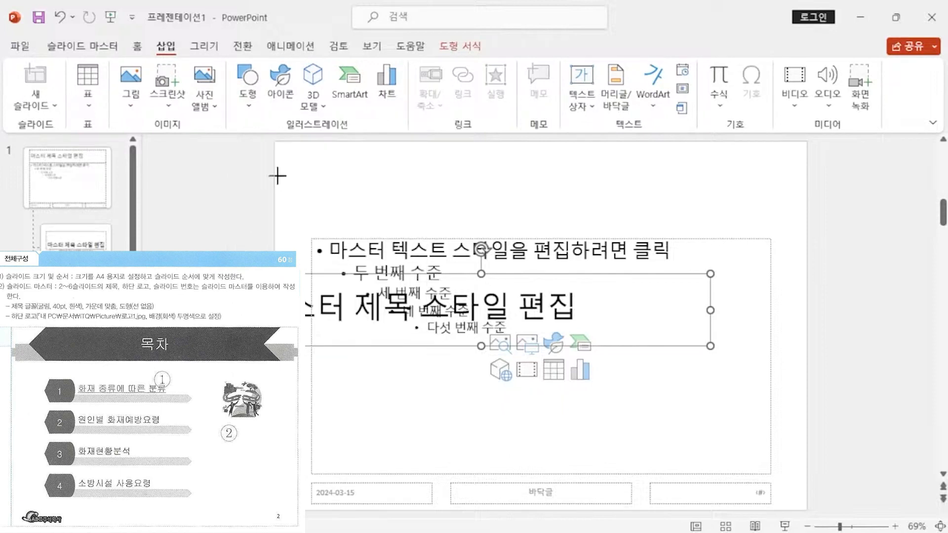
{"action": "mouse_move", "coordinate": [278, 176]}
{"action": "left_mouse_down"}
{"action": "mouse_move", "coordinate": [410, 199]}
{"action": "mouse_move", "coordinate": [806, 207]}
{"action": "left_mouse_up"}
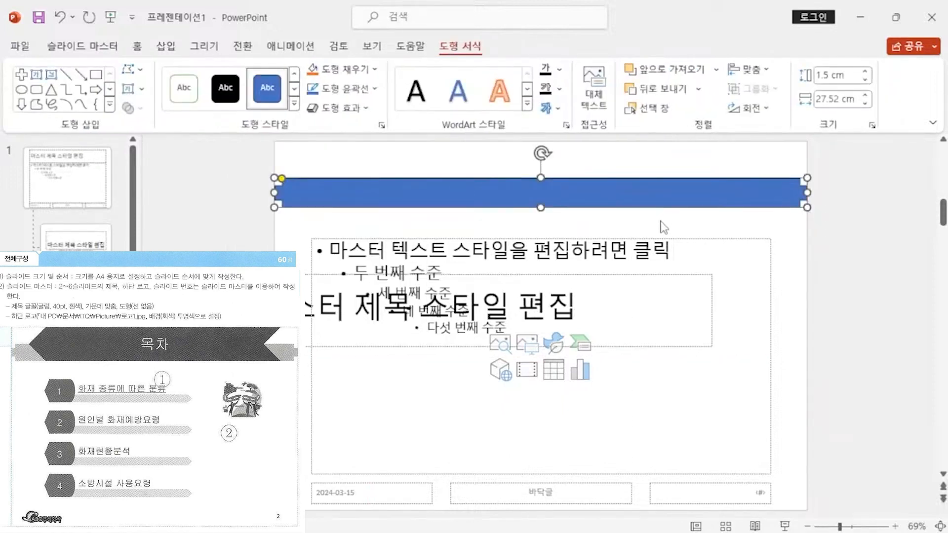
{"action": "left_click", "coordinate": [796, 253]}
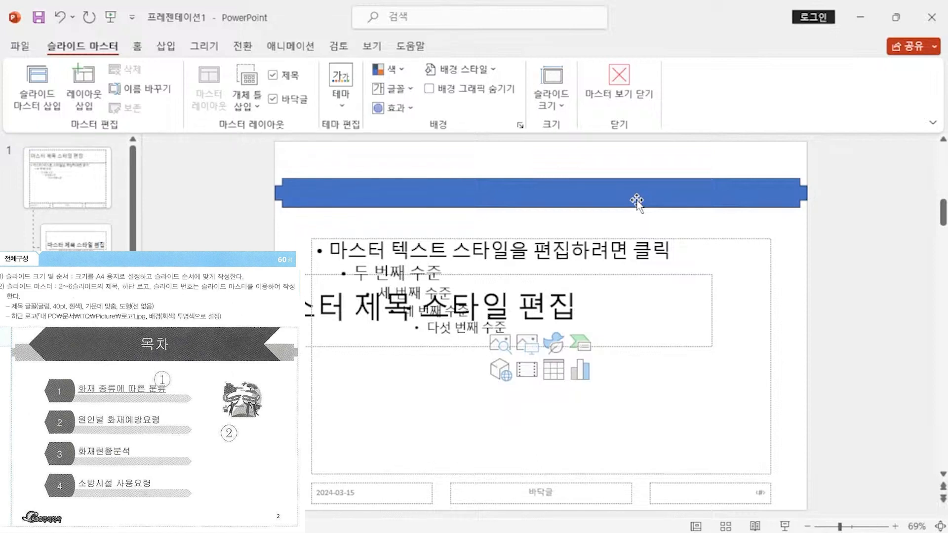
- Remove the outline of the cross-shaped band
{"action": "left_click", "coordinate": [444, 195]}
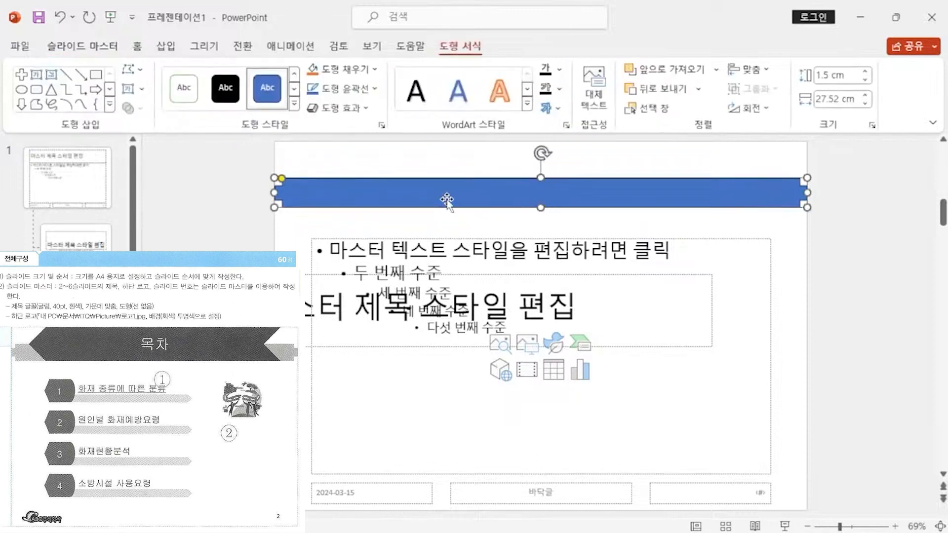
{"action": "left_click", "coordinate": [359, 97]}
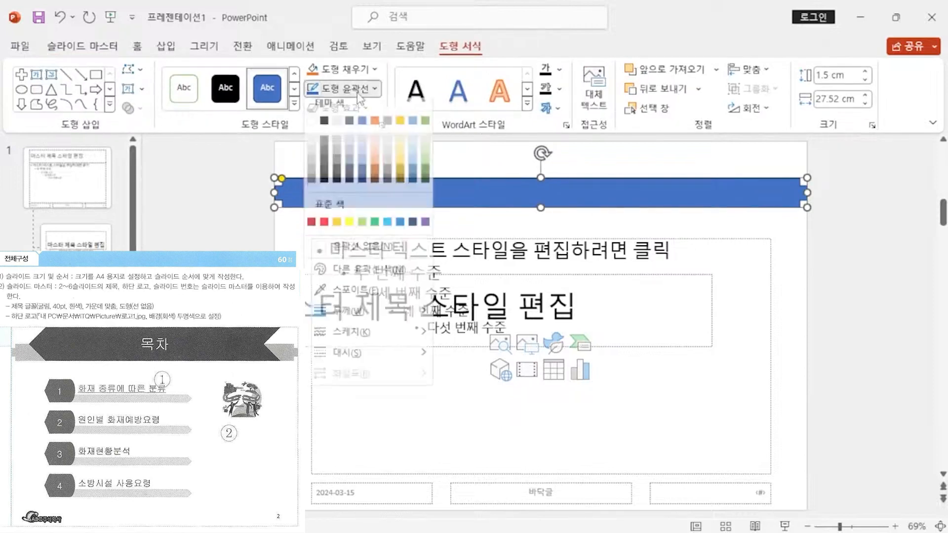
{"action": "left_click", "coordinate": [360, 253]}
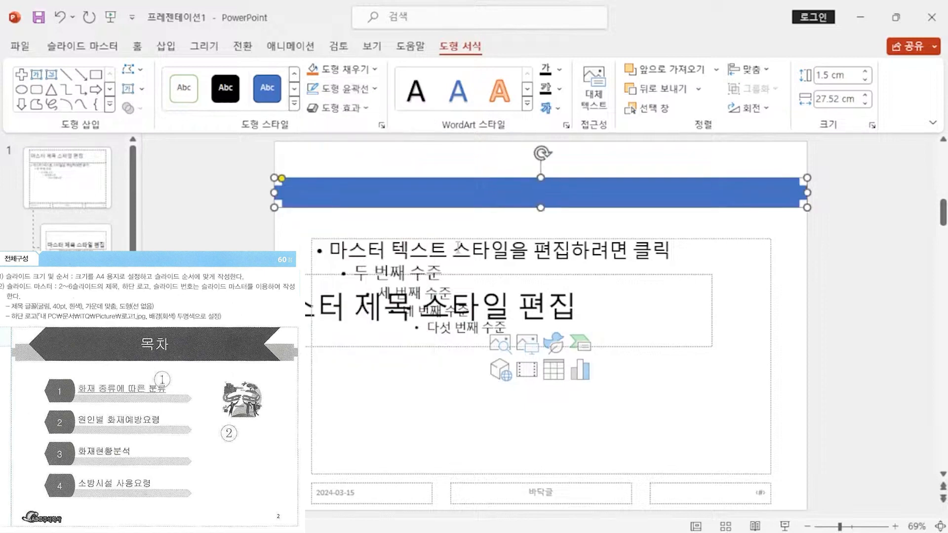
{"action": "left_click", "coordinate": [792, 264]}
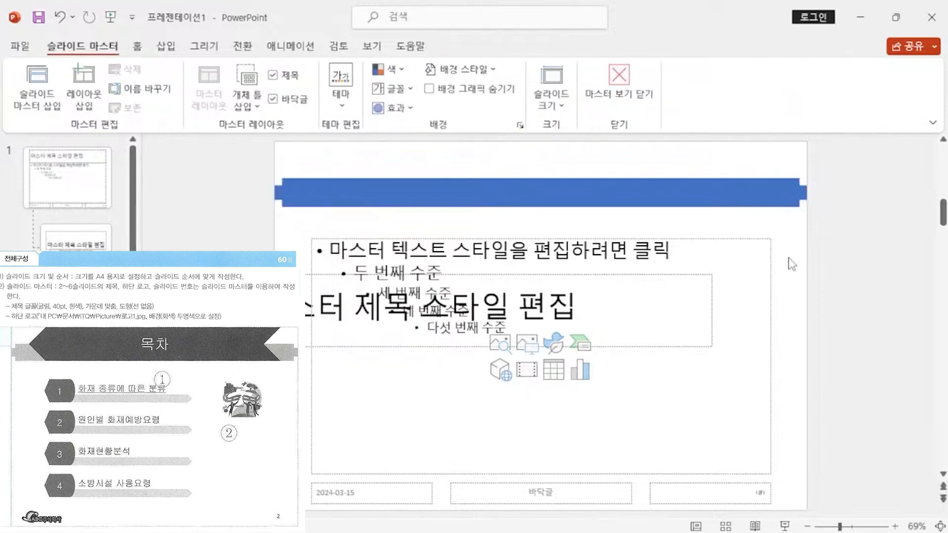
- Draw a chevron arrow shape over the middle of the band, about 3.12 cm high and 13.86 cm wide
{"action": "left_click", "coordinate": [166, 46]}
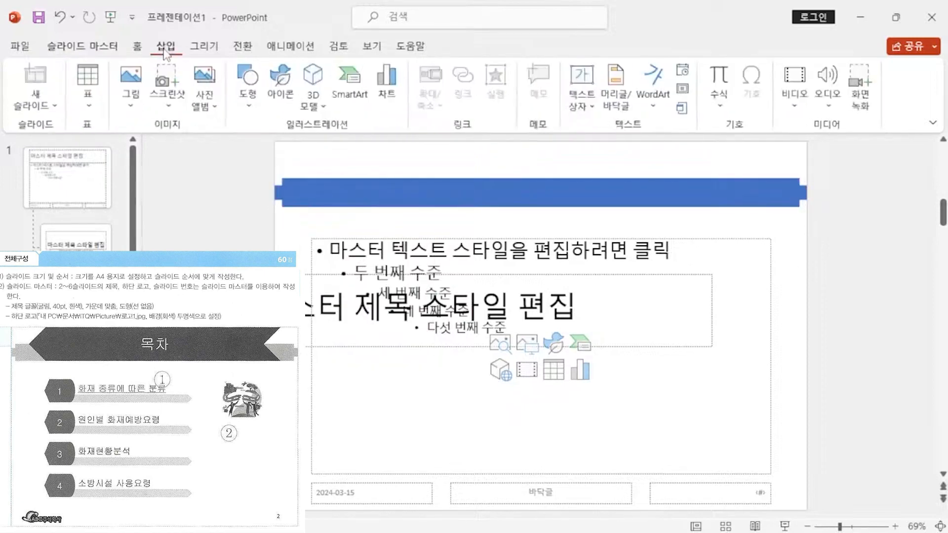
{"action": "left_click", "coordinate": [248, 94]}
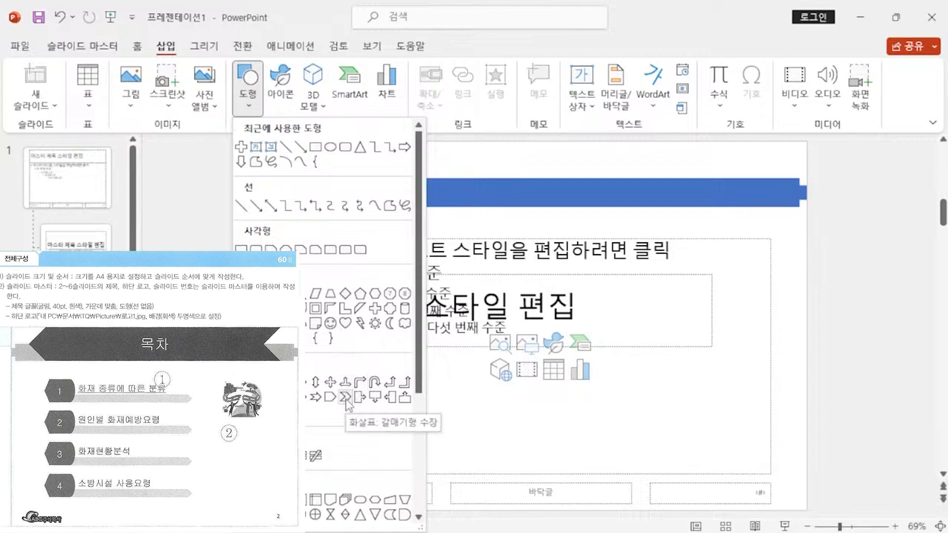
{"action": "left_click", "coordinate": [345, 396]}
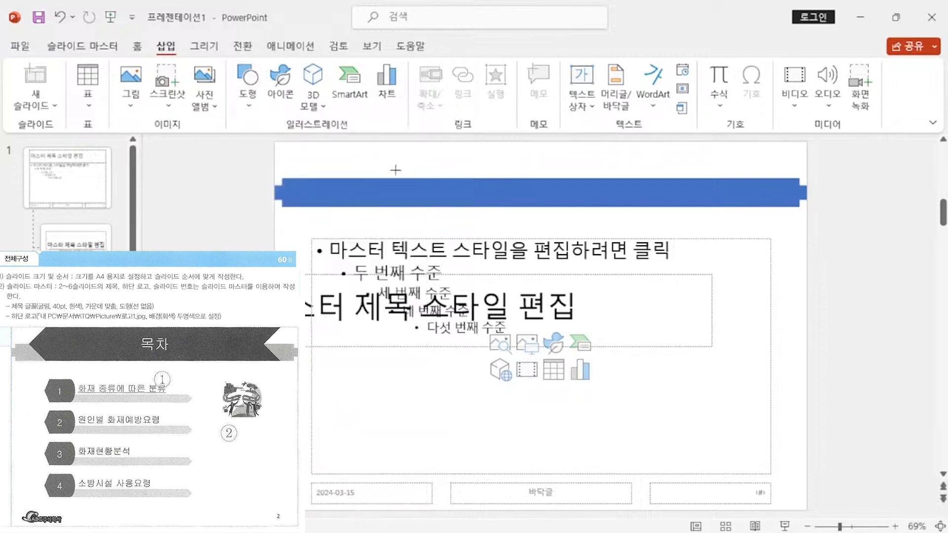
{"action": "left_click_drag", "start_coordinate": [388, 155], "coordinate": [656, 217]}
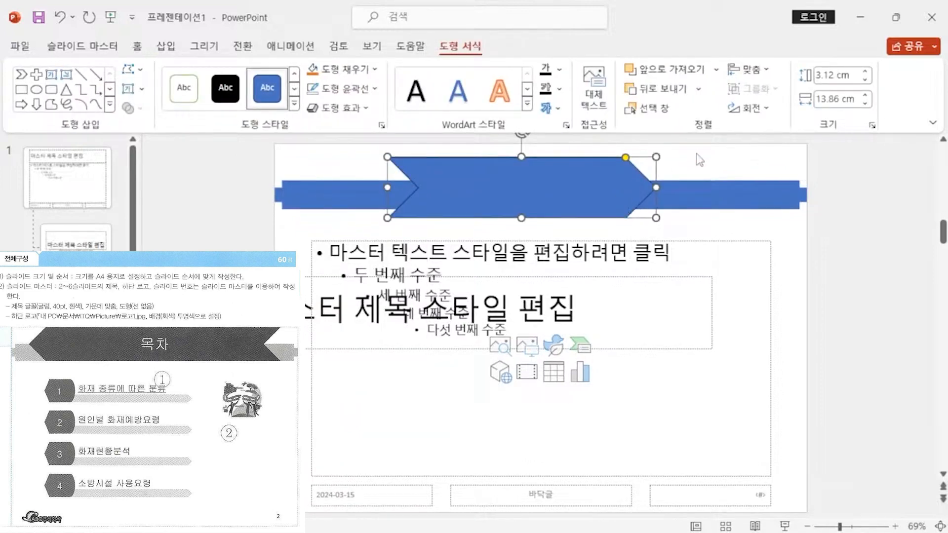
- Flip the chevron horizontally and align it with the band at the slide's top edge, towards the slide's left side
{"action": "left_click", "coordinate": [748, 112]}
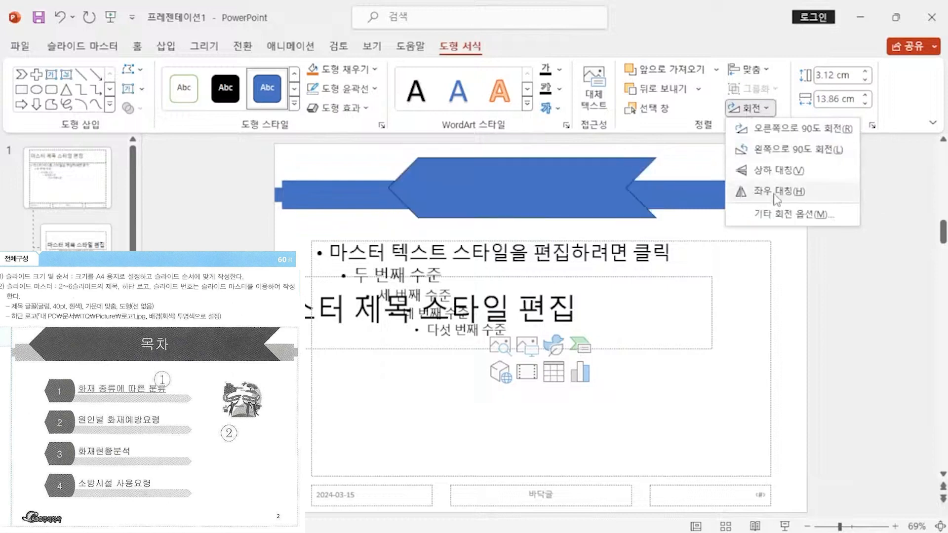
{"action": "left_click", "coordinate": [740, 192]}
{"action": "left_click_drag", "start_coordinate": [546, 194], "coordinate": [455, 173]}
{"action": "left_click", "coordinate": [609, 184]}
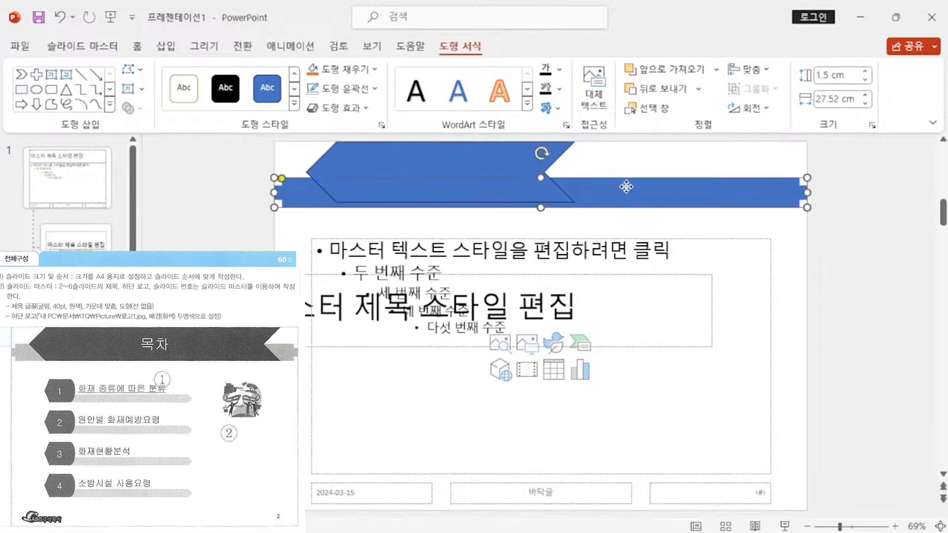
{"action": "left_click_drag", "start_coordinate": [625, 187], "coordinate": [626, 180]}
- Remove the chevron's outline and widen it towards the slide's right edge to about 23.09 cm
{"action": "left_click", "coordinate": [510, 157]}
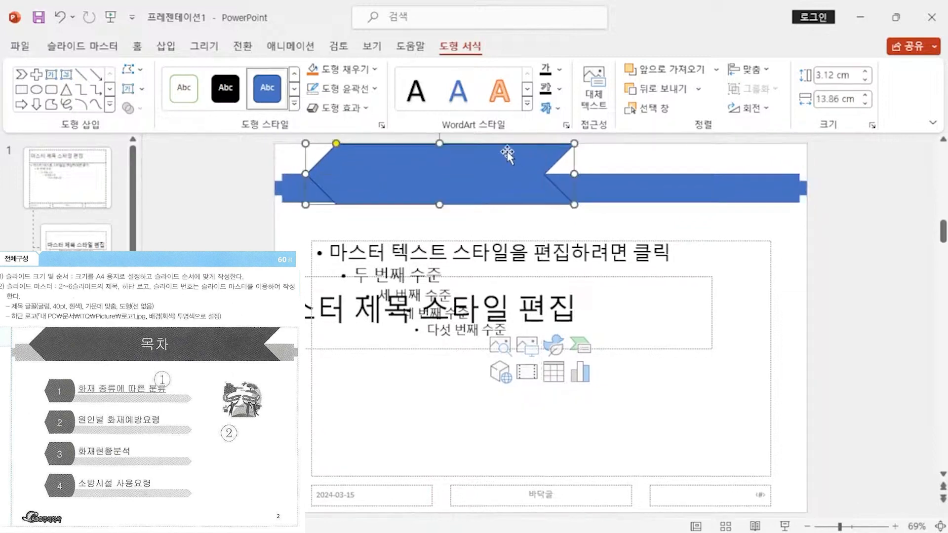
{"action": "left_click", "coordinate": [343, 88]}
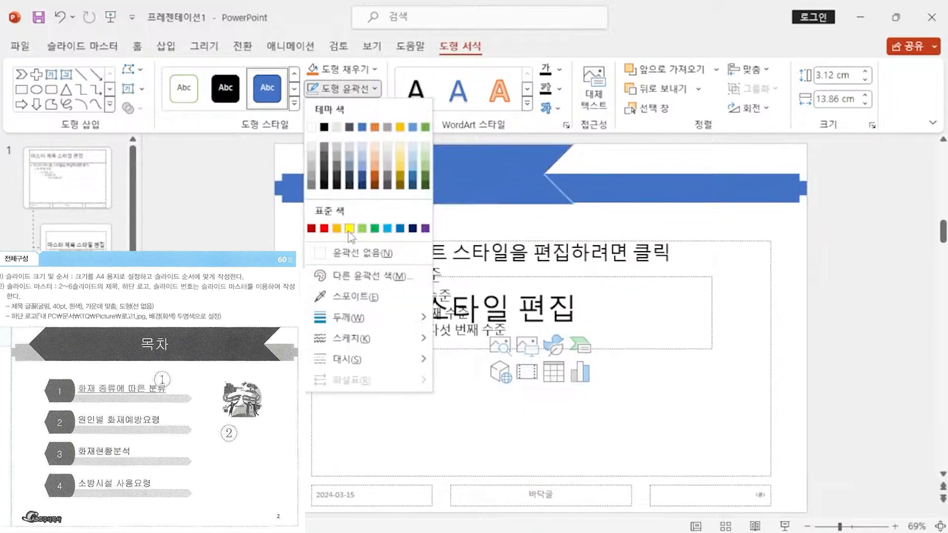
{"action": "left_click", "coordinate": [352, 254]}
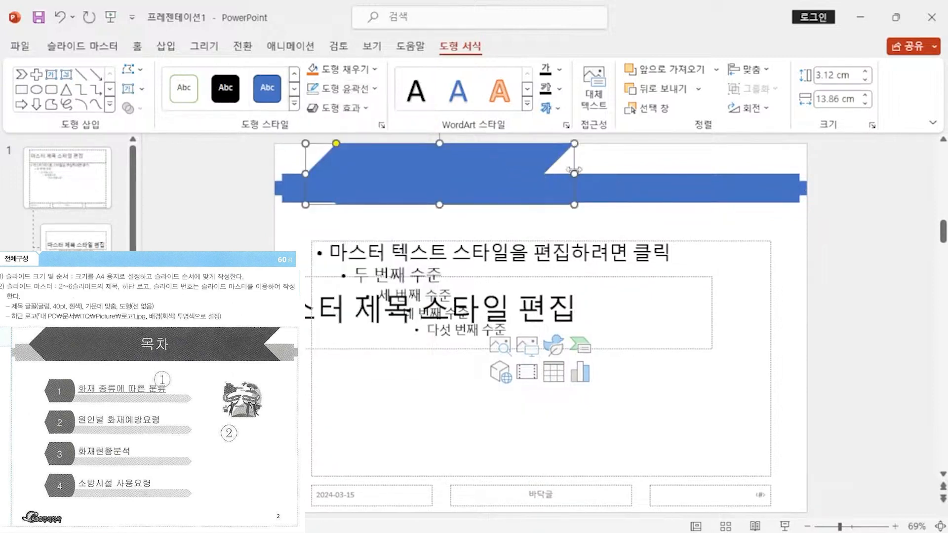
{"action": "left_click_drag", "start_coordinate": [616, 170], "coordinate": [755, 175]}
- Fill the cross-shaped band behind the chevron with a lighter theme blue
{"action": "left_click", "coordinate": [774, 186]}
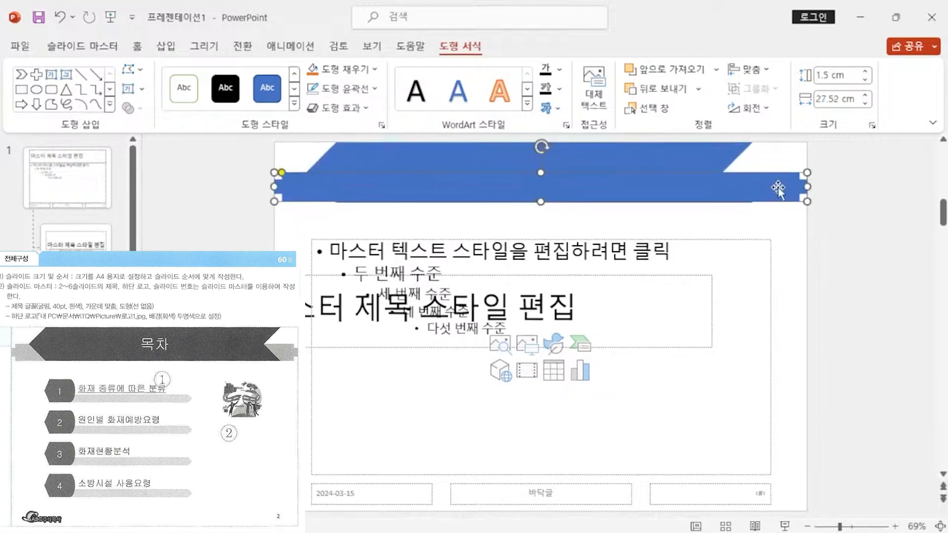
{"action": "left_click", "coordinate": [359, 79]}
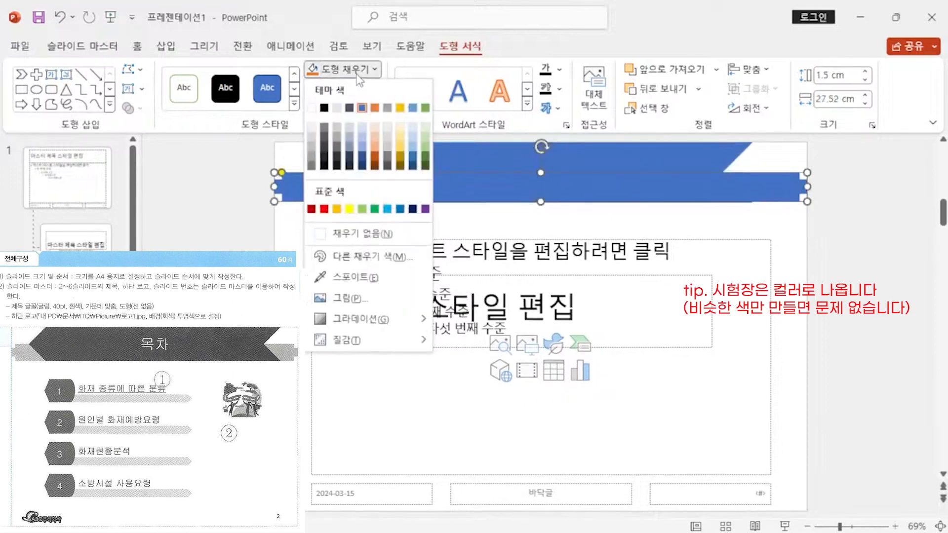
{"action": "left_click", "coordinate": [366, 141]}
{"action": "left_click", "coordinate": [788, 249]}
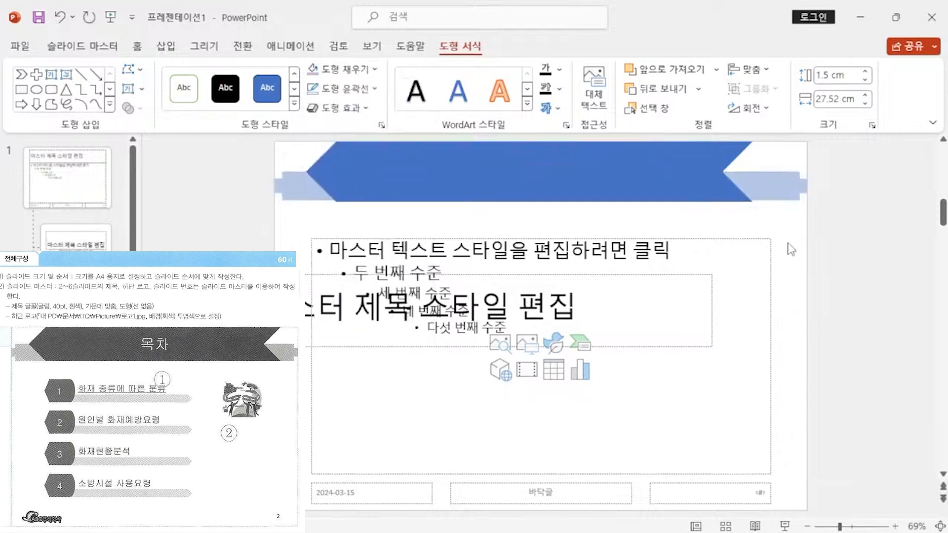
- Fine-tune the chevron's size, making it slightly shorter in height and stretching its notched end further right
{"action": "left_click", "coordinate": [609, 167]}
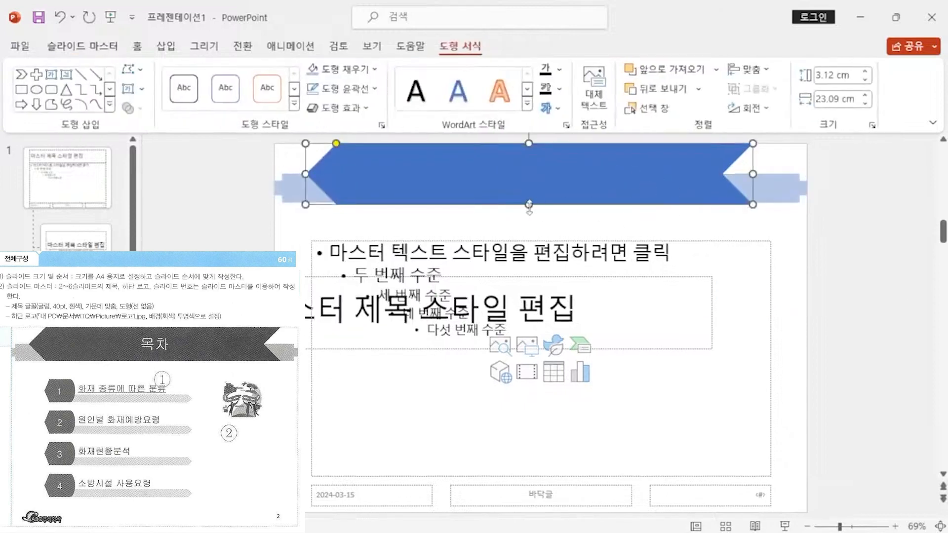
{"action": "left_click_drag", "start_coordinate": [529, 204], "coordinate": [527, 204]}
{"action": "left_click", "coordinate": [750, 224]}
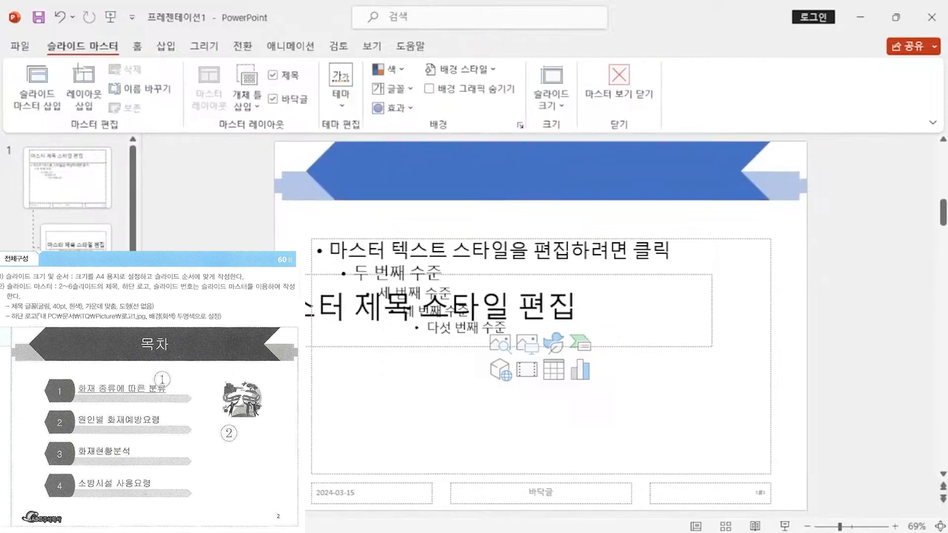
- Move the master title placeholder back up over the banner and bring it in front of the shapes
{"action": "left_click_drag", "start_coordinate": [303, 282], "coordinate": [309, 176]}
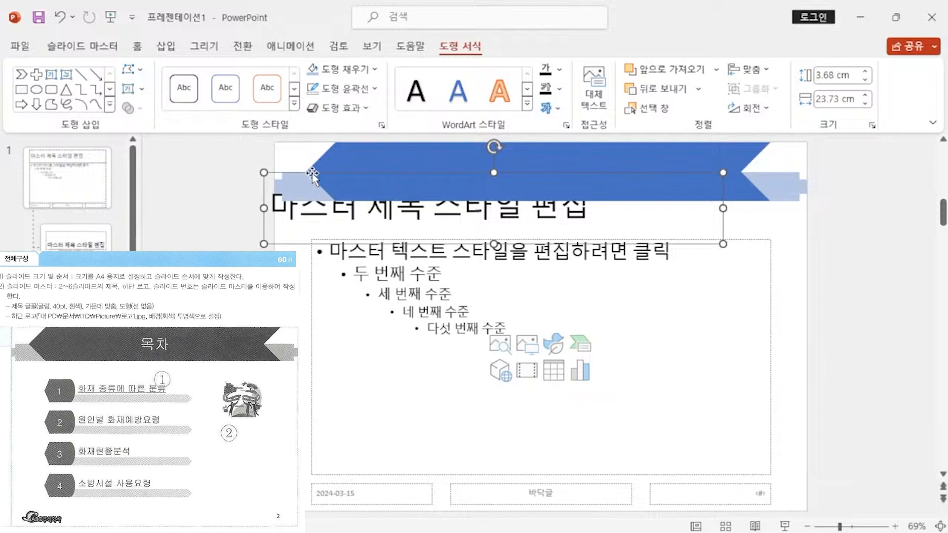
{"action": "right_click", "coordinate": [264, 237]}
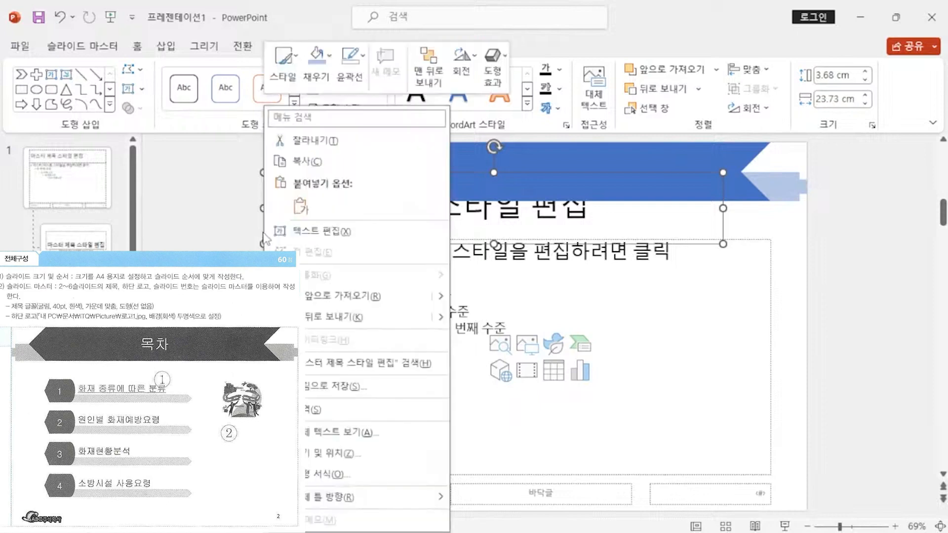
{"action": "left_click", "coordinate": [337, 296]}
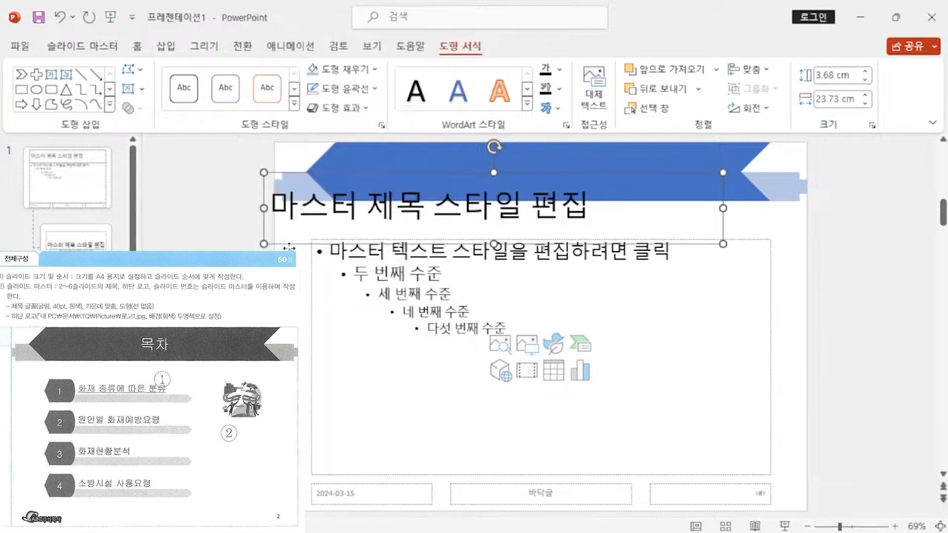
- Position the title placeholder over the chevron at the slide's top edge and narrow it to about 22.79 cm
{"action": "left_click_drag", "start_coordinate": [289, 247], "coordinate": [353, 214]}
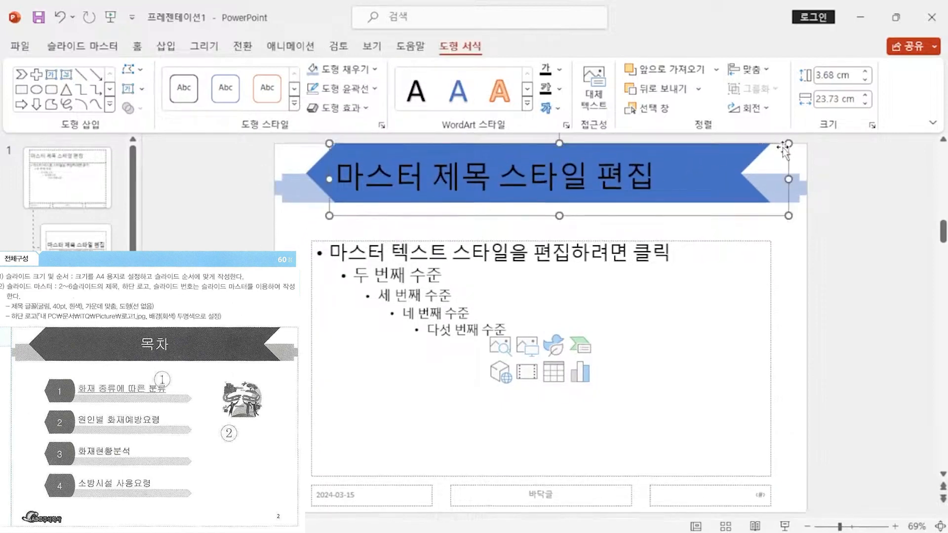
{"action": "left_click_drag", "start_coordinate": [788, 180], "coordinate": [771, 180]}
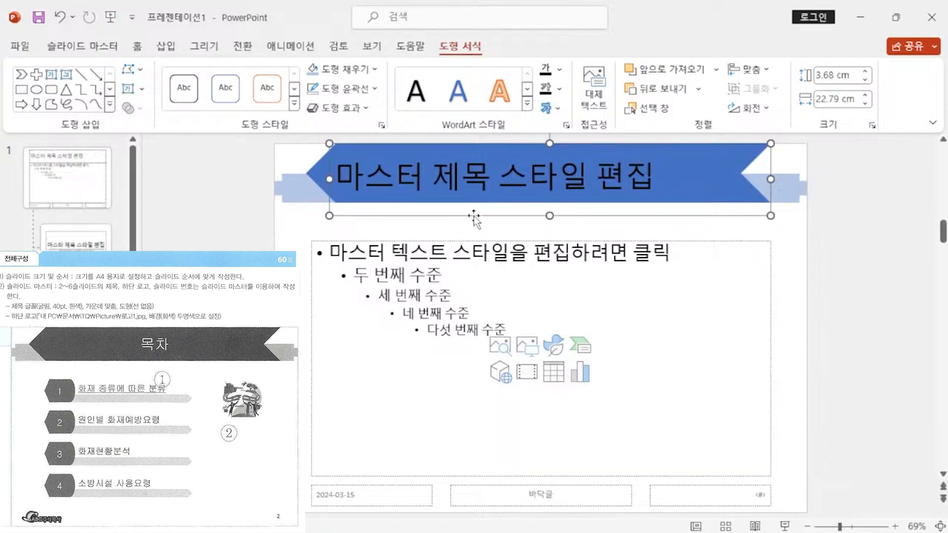
- Reduce the master title placeholder's height to about 3.05 cm and center its text
{"action": "left_click_drag", "start_coordinate": [549, 215], "coordinate": [549, 203]}
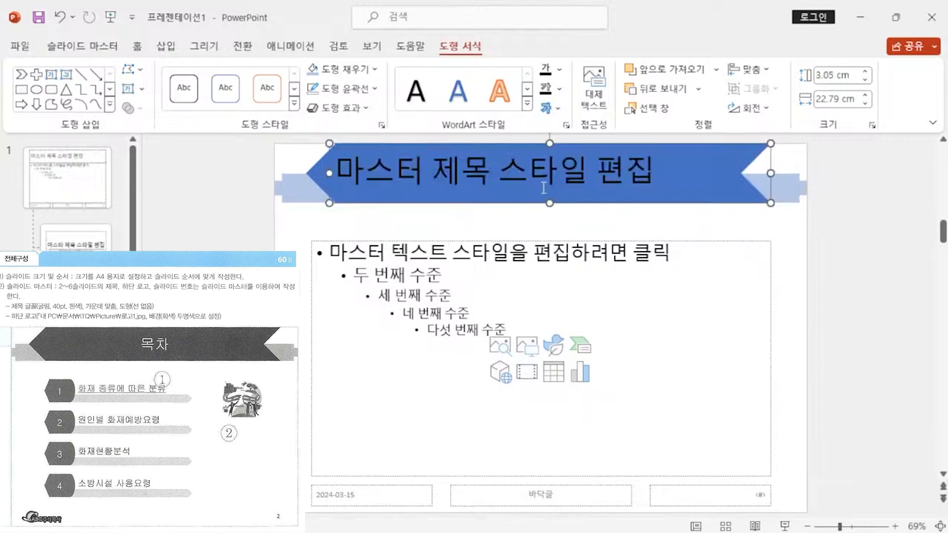
{"action": "left_click", "coordinate": [137, 47]}
{"action": "left_click", "coordinate": [483, 99]}
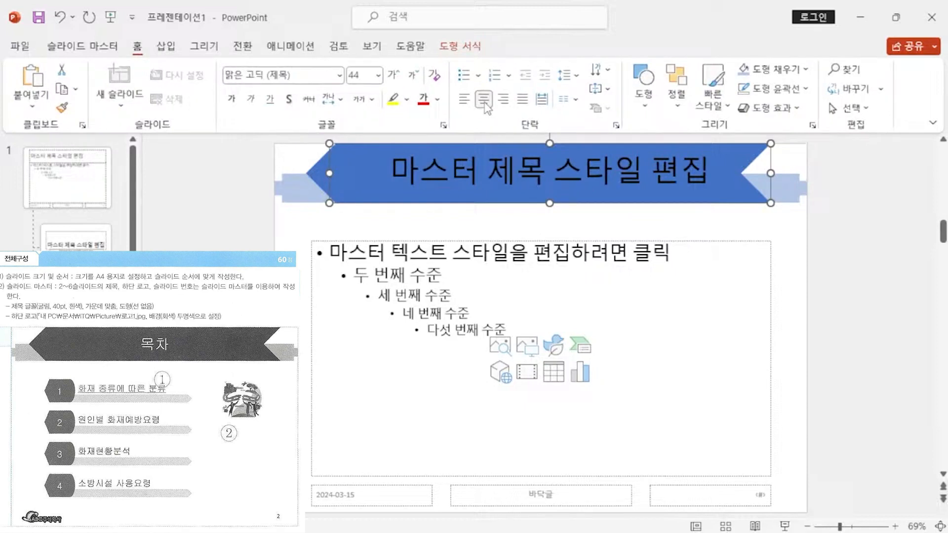
- Format the master title text in 굴림 at 40 pt in white
{"action": "left_click", "coordinate": [299, 75]}
{"action": "type", "text": "ㄱ"}
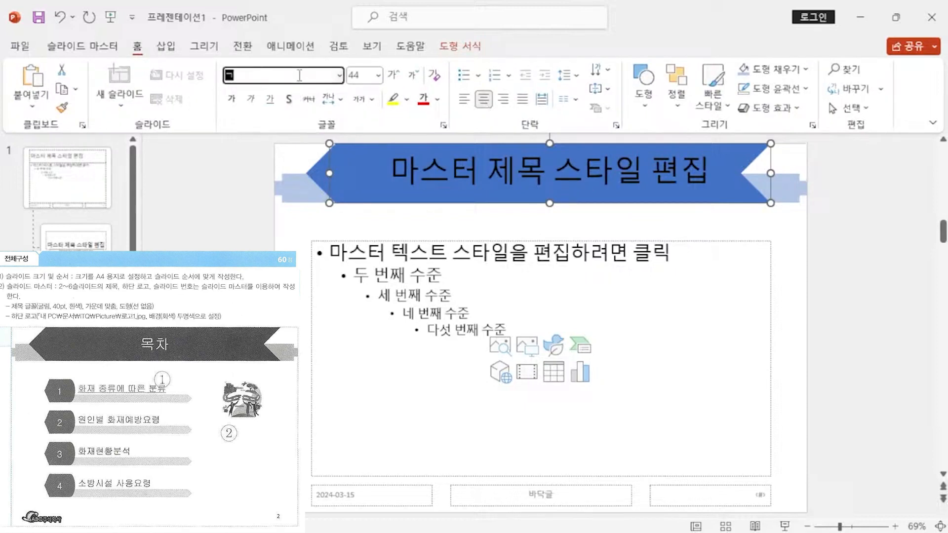
{"action": "type", "text": "굴림"}
{"action": "key", "text": "Tab"}
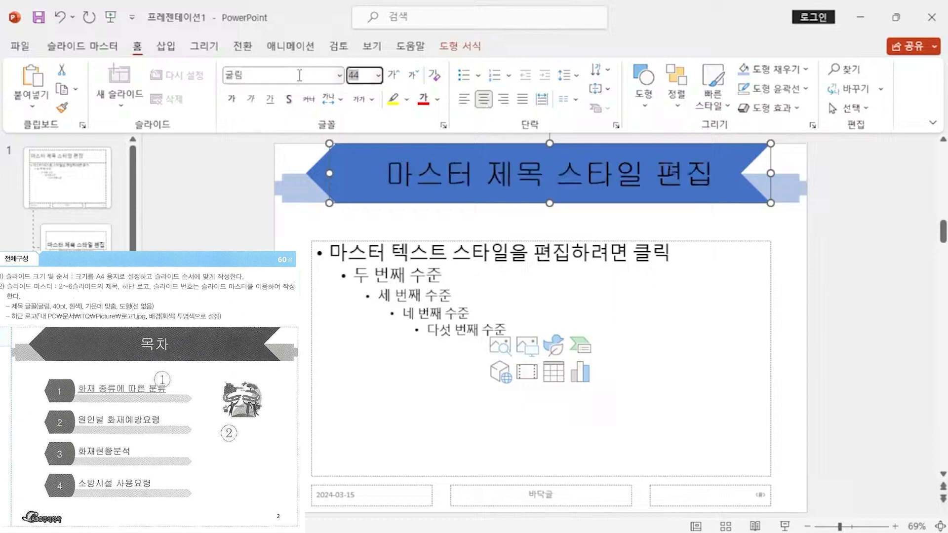
{"action": "type", "text": "40"}
{"action": "key", "text": "Return"}
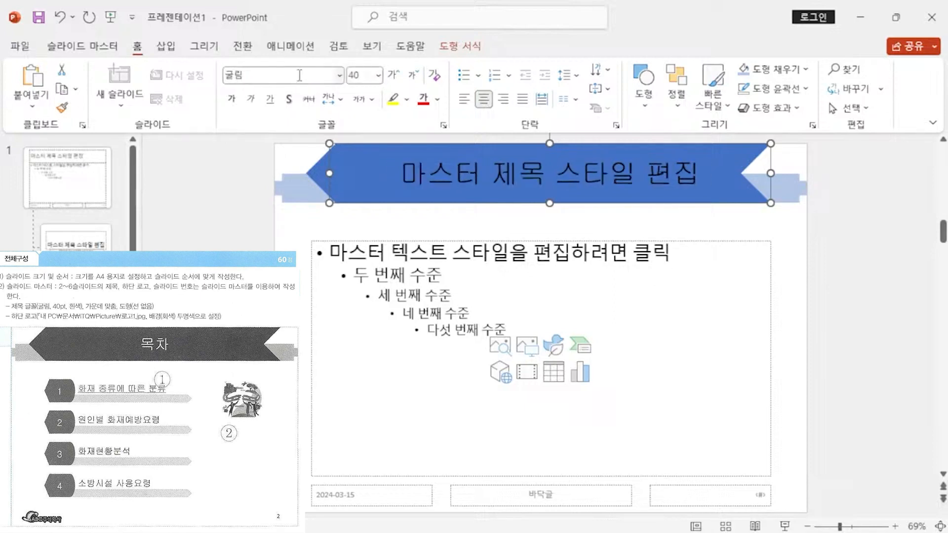
{"action": "left_click", "coordinate": [438, 100]}
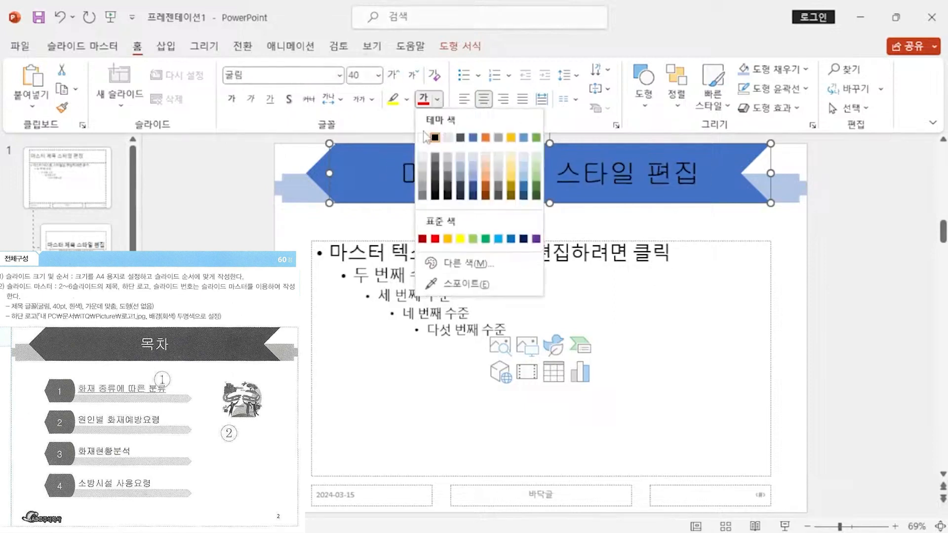
{"action": "left_click", "coordinate": [428, 138]}
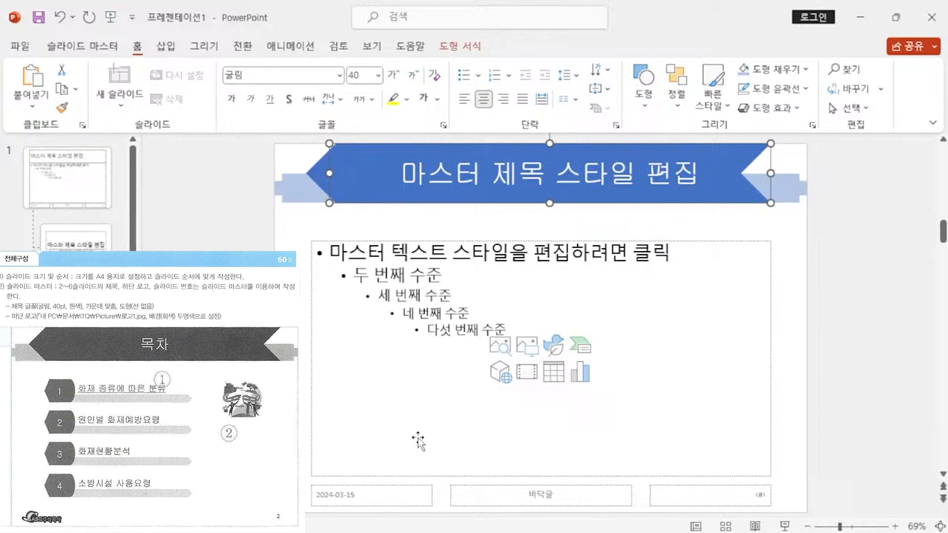
- Insert the 로고1 picture from the ITQ파워포인트 Picture folder into the layout
{"action": "left_click", "coordinate": [170, 49]}
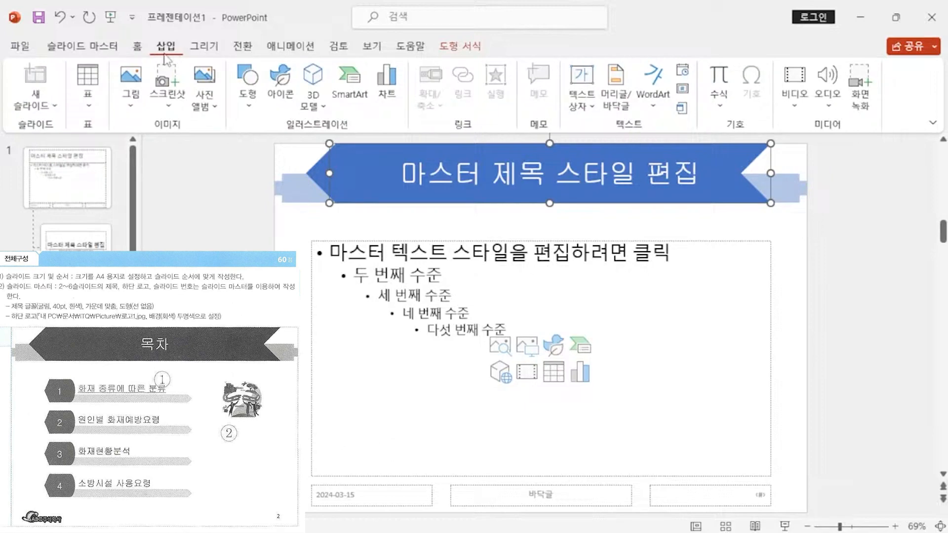
{"action": "left_click", "coordinate": [130, 84]}
{"action": "left_click", "coordinate": [202, 143]}
{"action": "double_click", "coordinate": [207, 141]}
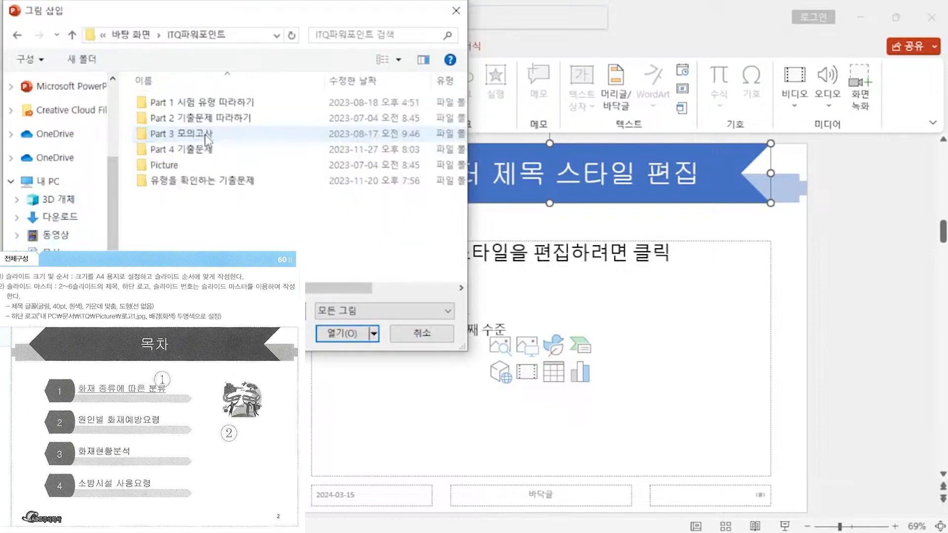
{"action": "double_click", "coordinate": [180, 166]}
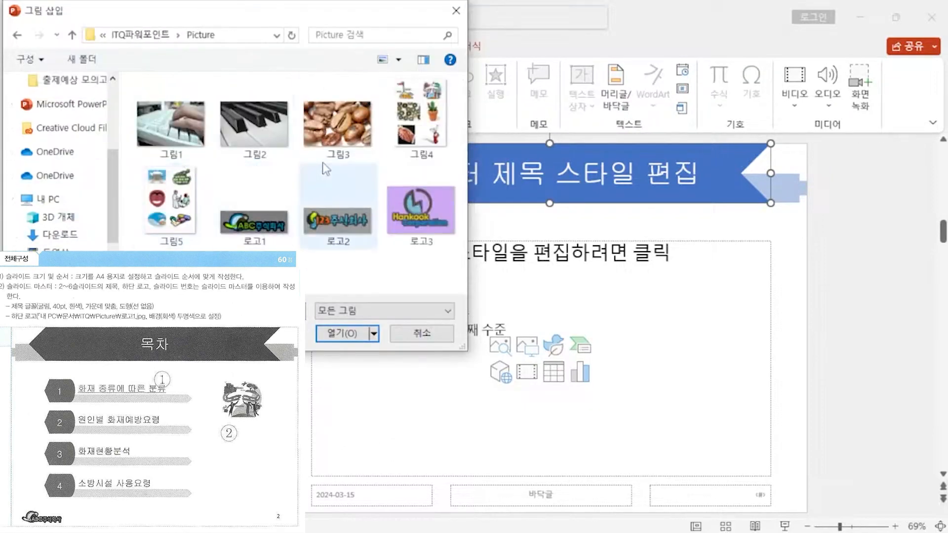
{"action": "double_click", "coordinate": [267, 223]}
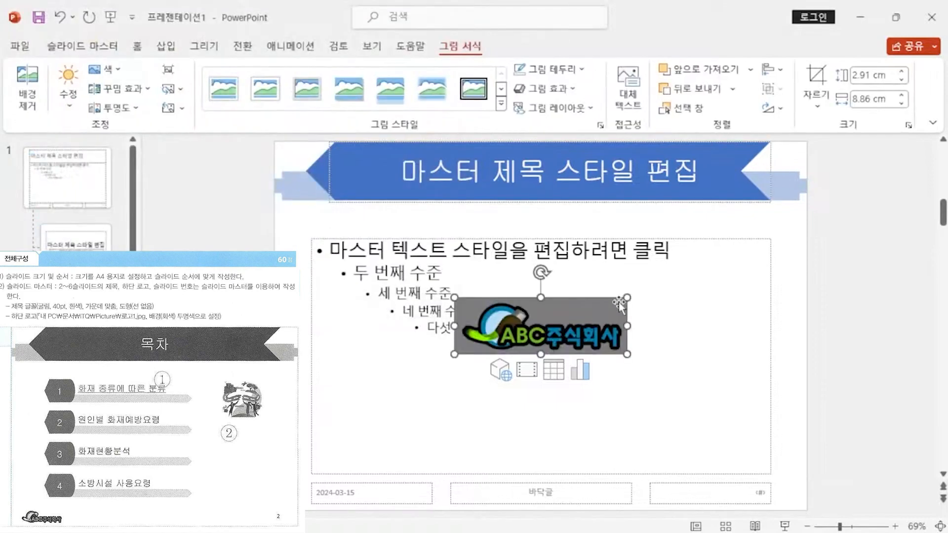
- Shrink the logo to about 1.9 by 5.8 cm at the slide's lower-left corner and make its gray background transparent
{"action": "left_click_drag", "start_coordinate": [627, 298], "coordinate": [375, 484]}
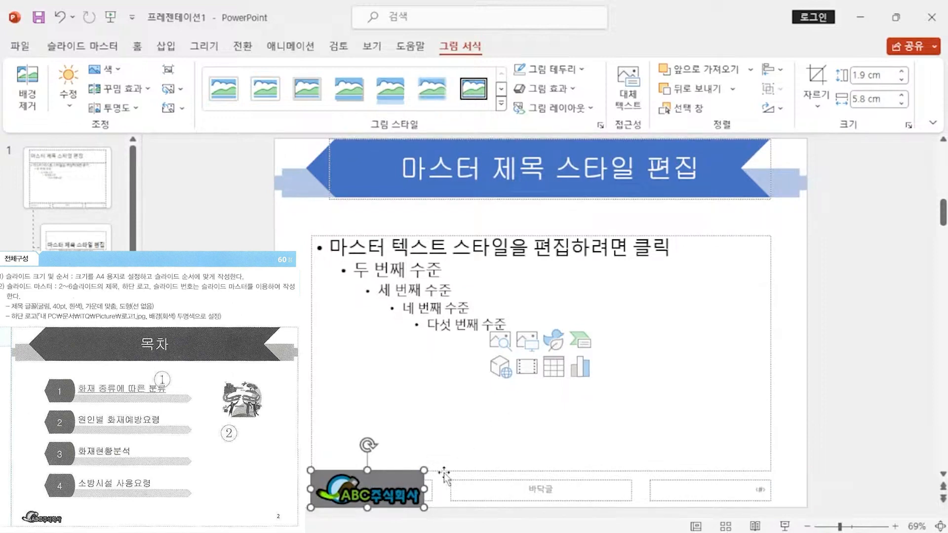
{"action": "left_click", "coordinate": [117, 72]}
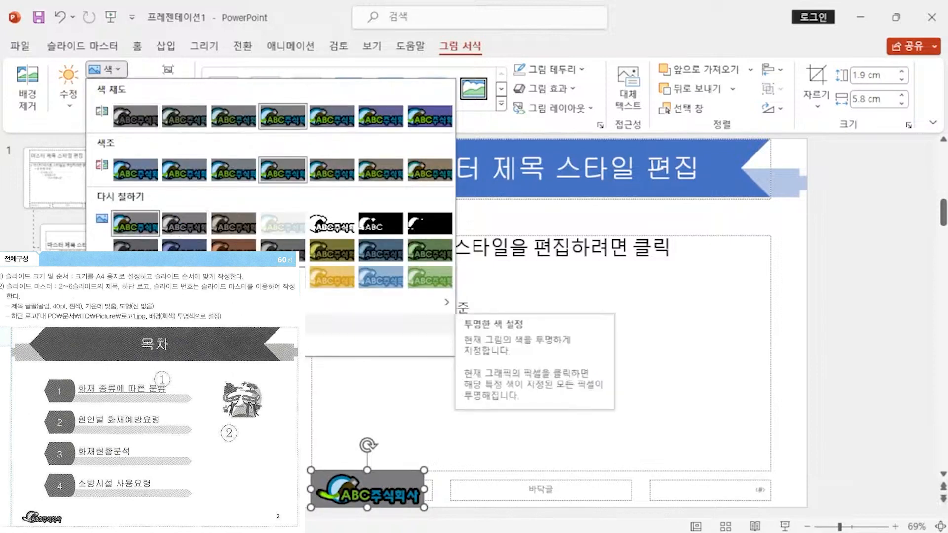
{"action": "left_click", "coordinate": [148, 324]}
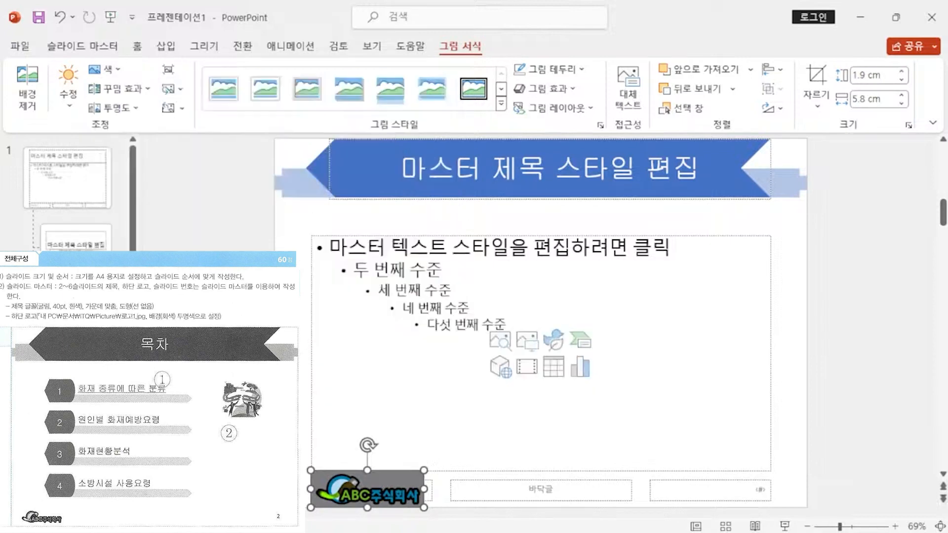
{"action": "left_click", "coordinate": [378, 476]}
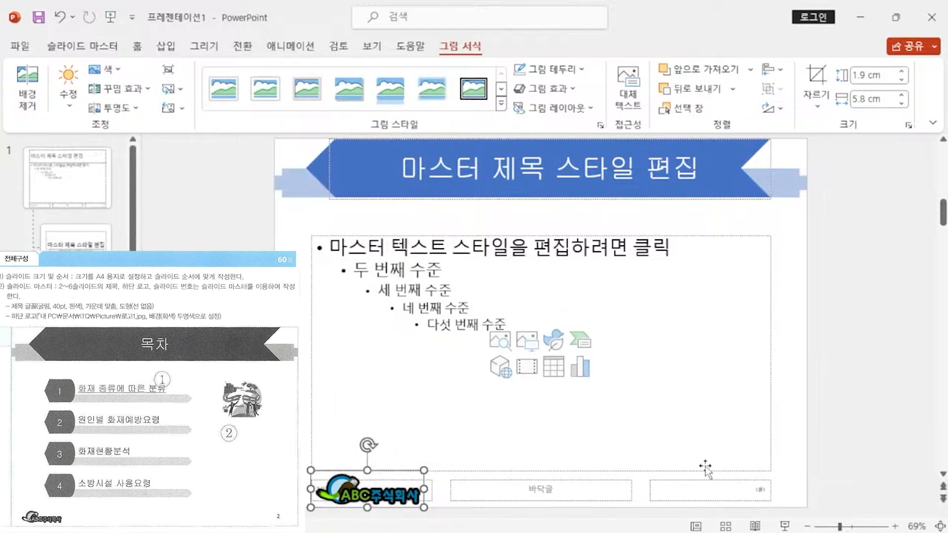
{"action": "left_click", "coordinate": [812, 428]}
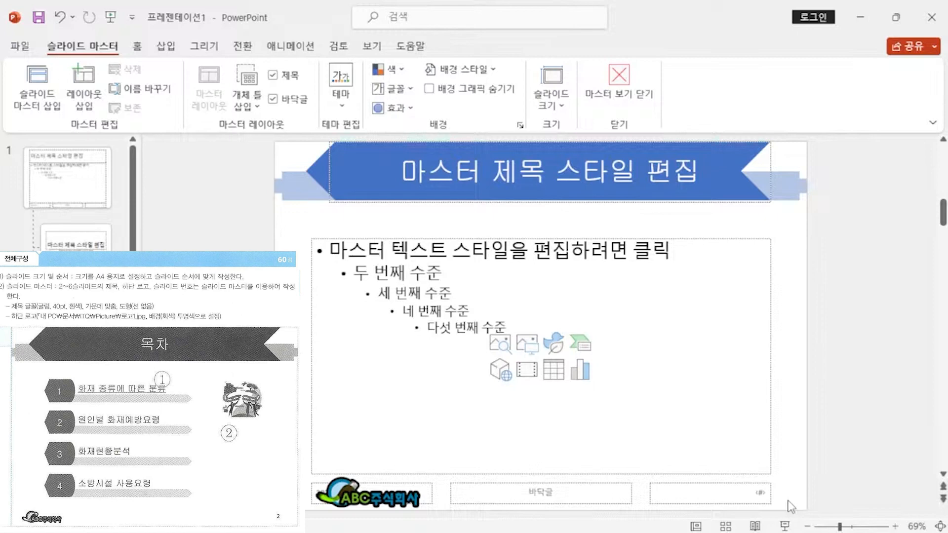
- Show slide numbers on all slides except the title slide, and close the slide master view
{"action": "left_click", "coordinate": [754, 494]}
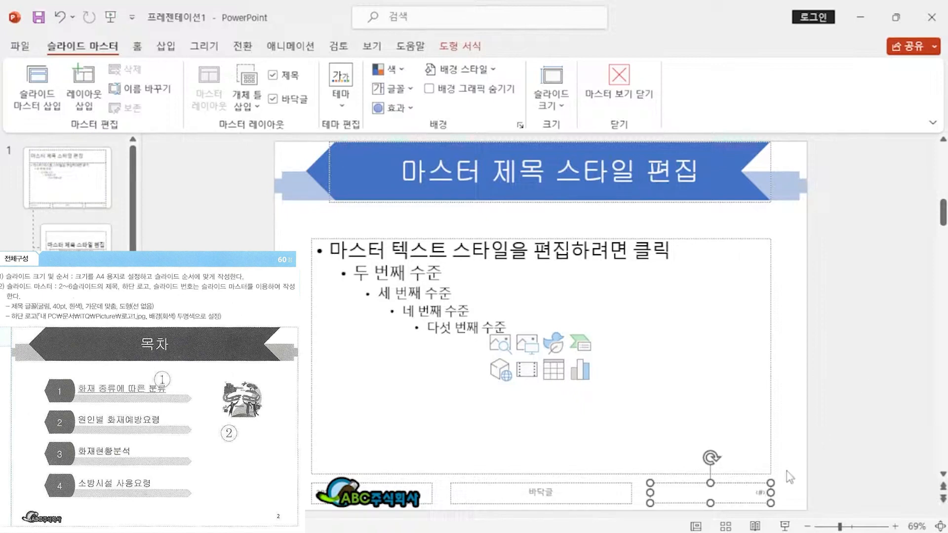
{"action": "left_click", "coordinate": [166, 46]}
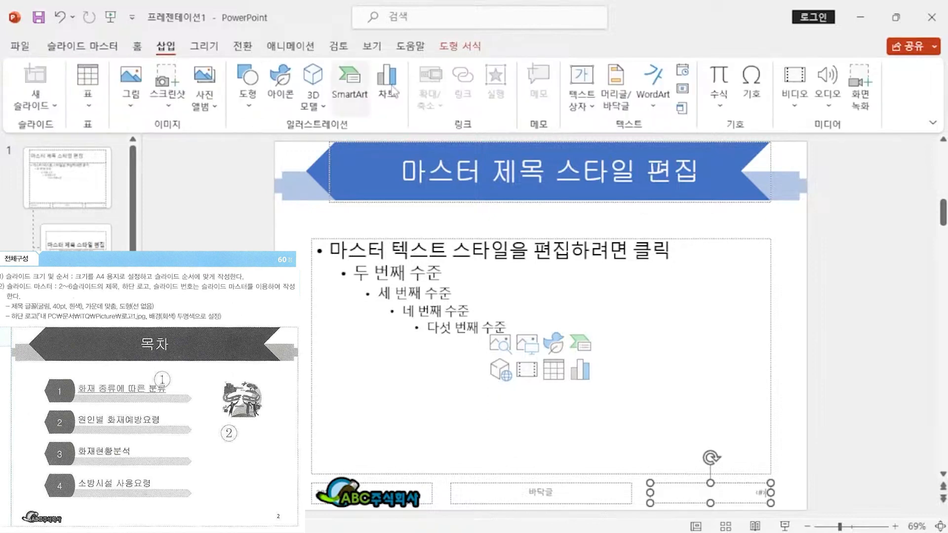
{"action": "left_click", "coordinate": [621, 110]}
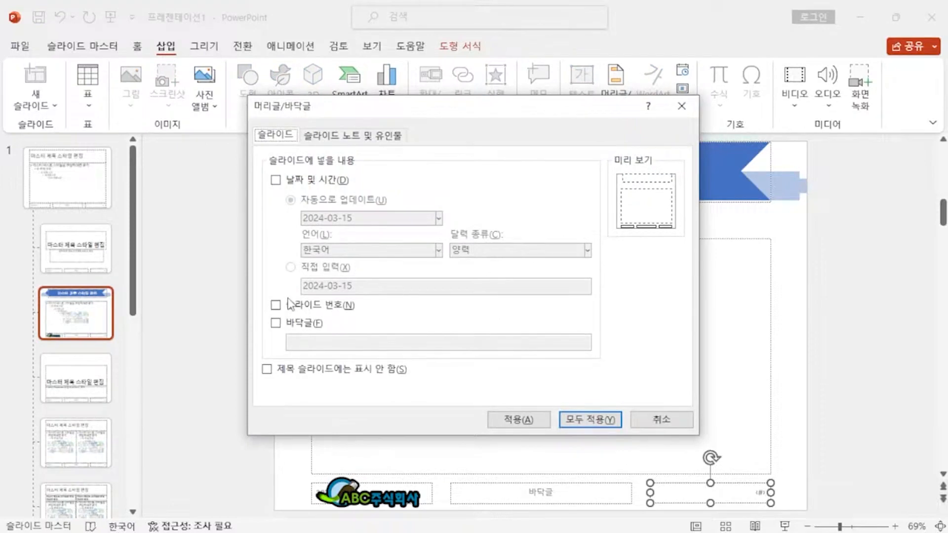
{"action": "left_click", "coordinate": [290, 308]}
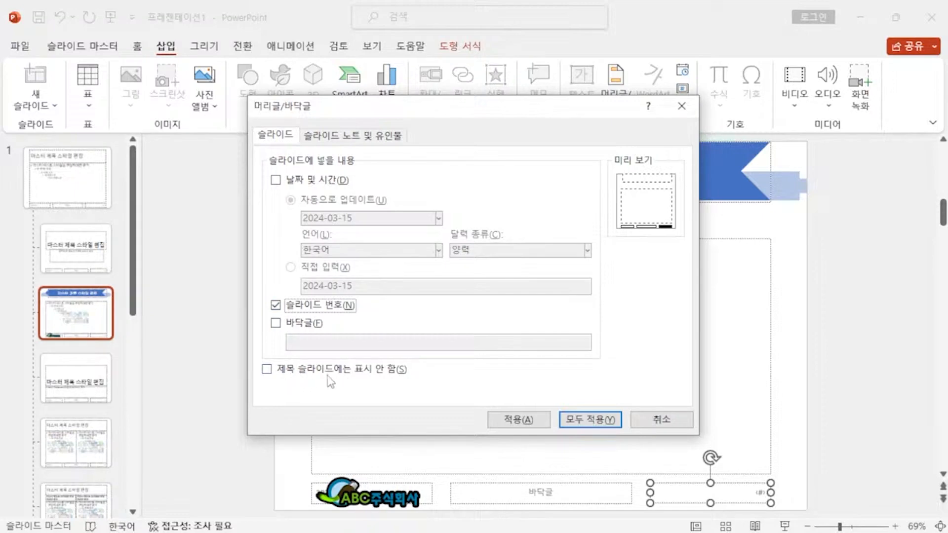
{"action": "left_click", "coordinate": [278, 369]}
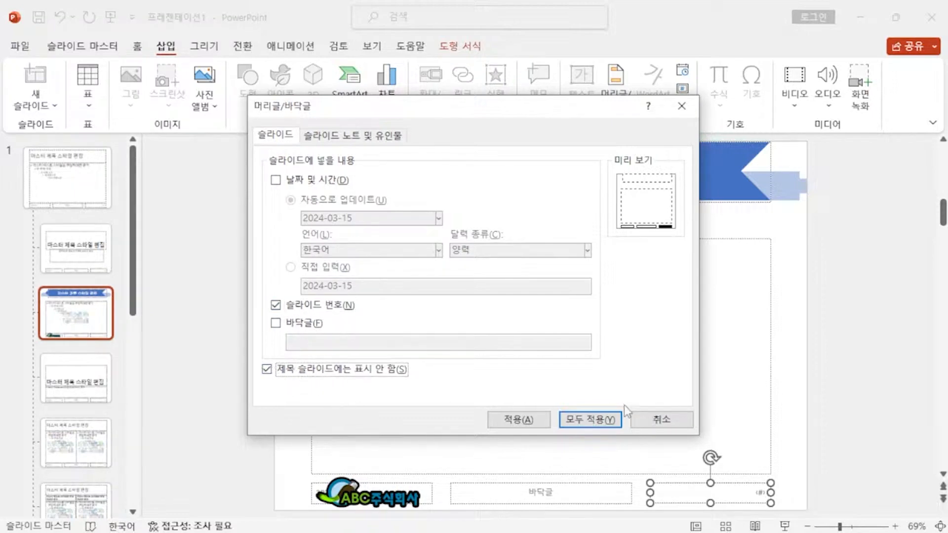
{"action": "left_click", "coordinate": [613, 420]}
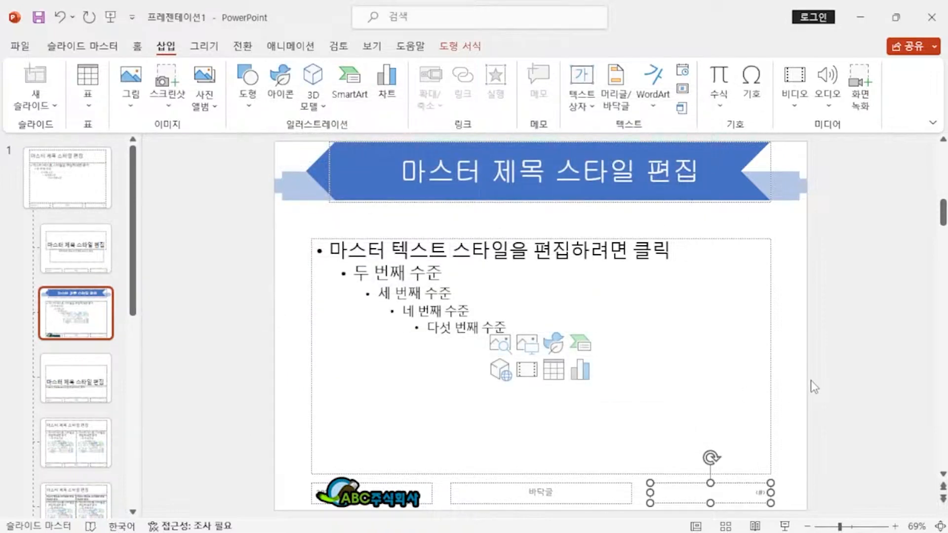
{"action": "left_click", "coordinate": [92, 51]}
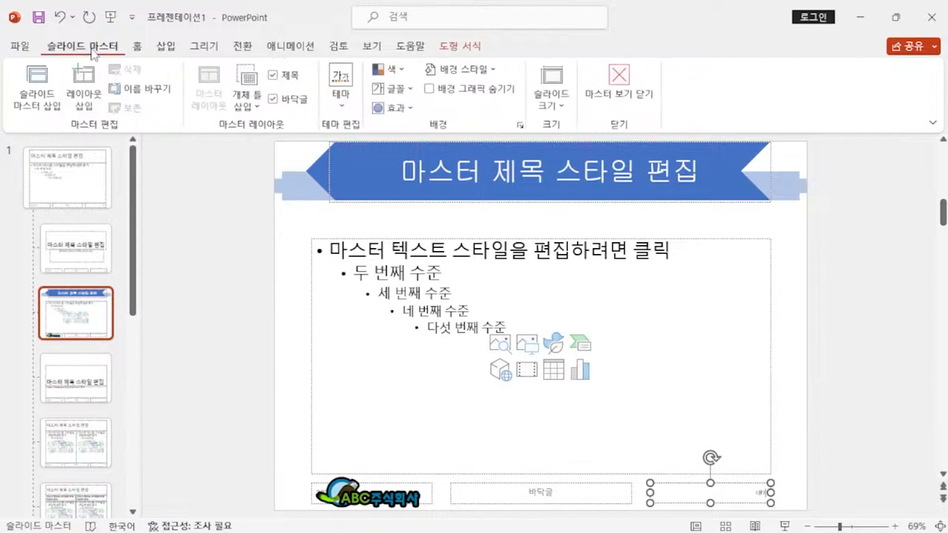
{"action": "left_click", "coordinate": [618, 81]}
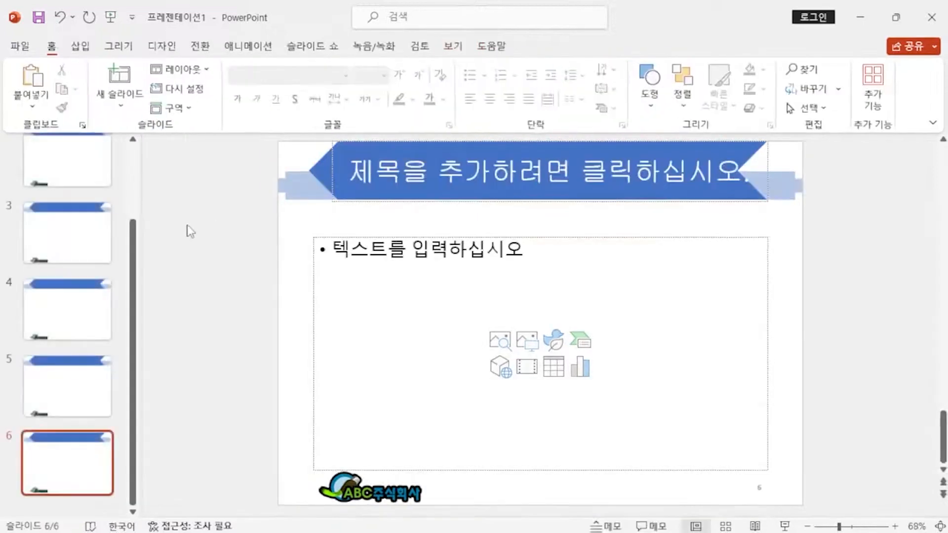
- Check slides 2 to 6 for the title banner, the footer logo and the slide number
{"action": "scroll", "coordinate": [95, 236], "scroll_direction": "up", "scroll_amount": 1}
{"action": "scroll", "coordinate": [95, 236], "scroll_direction": "up", "scroll_amount": 1}
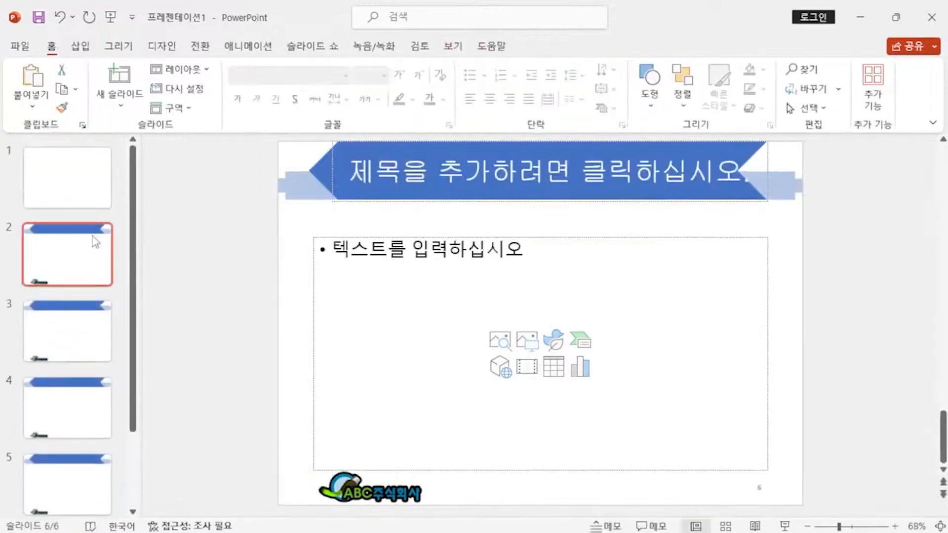
{"action": "left_click", "coordinate": [95, 240]}
{"action": "key", "text": "Down"}
{"action": "key", "text": "Down"}
{"action": "key", "text": "Down"}
{"action": "key", "text": "Down"}
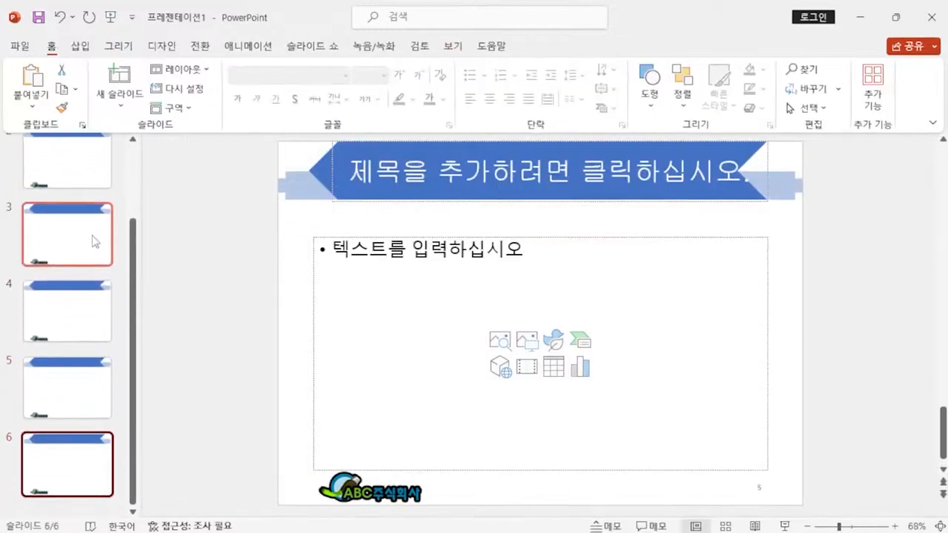
{"action": "scroll", "coordinate": [95, 242], "scroll_direction": "up", "scroll_amount": 2}
- Delete the title and subtitle placeholders from slide 1
{"action": "left_click", "coordinate": [70, 187]}
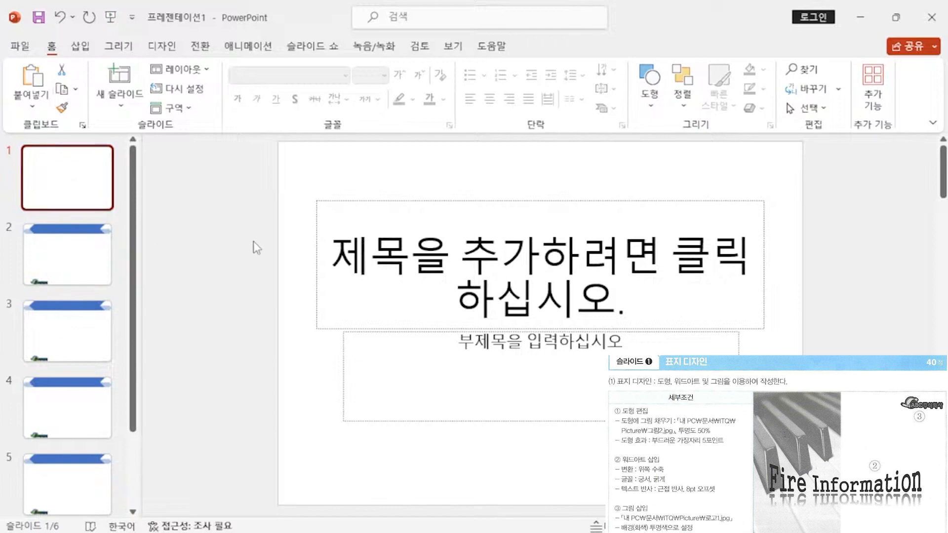
{"action": "left_click_drag", "start_coordinate": [232, 159], "coordinate": [856, 465]}
{"action": "key", "text": "Delete"}
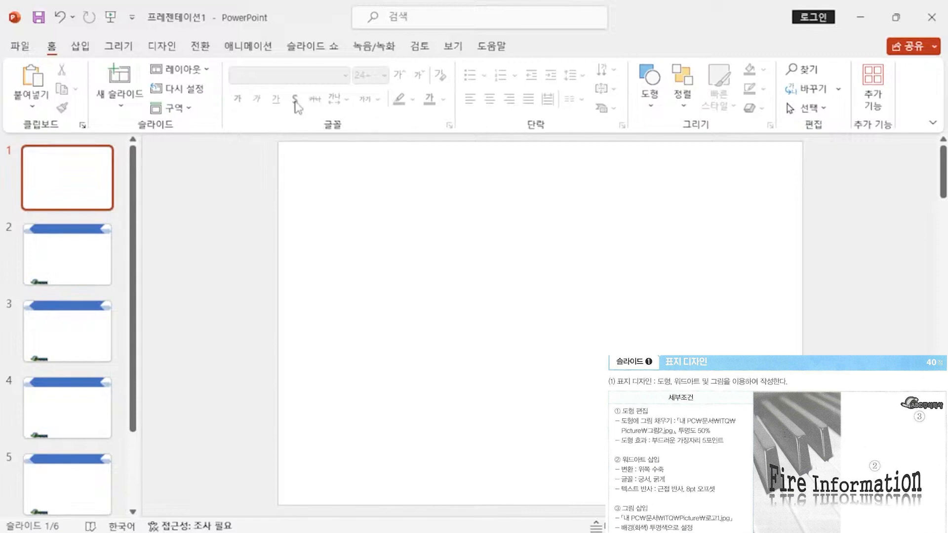
- Draw a full-height rectangle about 19.05 cm high and 9.61 cm wide along the left edge of slide 1
{"action": "left_click", "coordinate": [82, 47]}
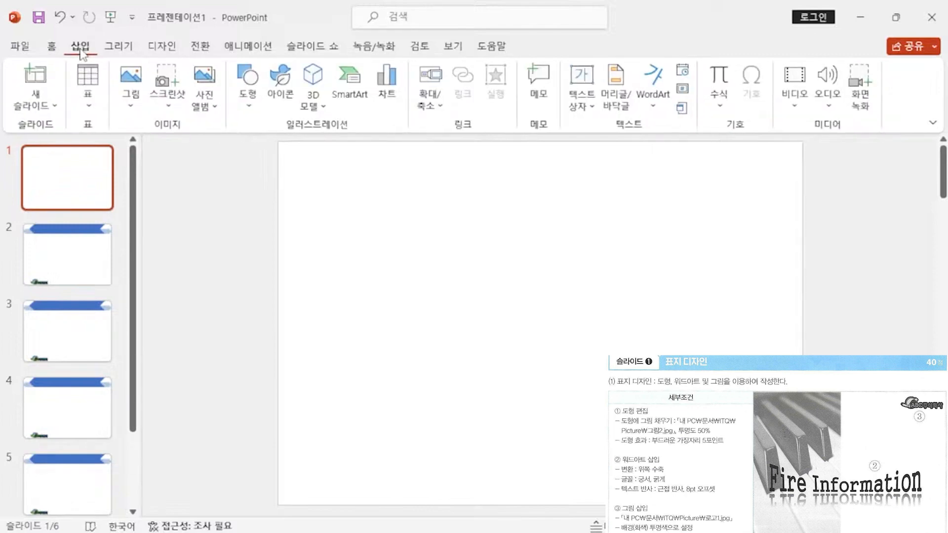
{"action": "left_click", "coordinate": [248, 98]}
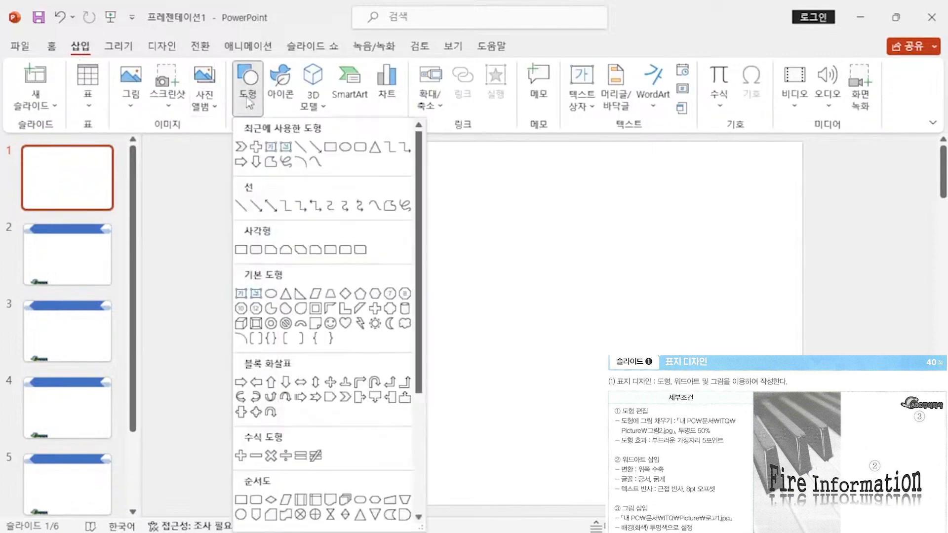
{"action": "left_click", "coordinate": [330, 147]}
{"action": "mouse_move", "coordinate": [279, 141]}
{"action": "left_mouse_down"}
{"action": "mouse_move", "coordinate": [385, 256]}
{"action": "mouse_move", "coordinate": [442, 412]}
{"action": "mouse_move", "coordinate": [438, 491]}
{"action": "mouse_move", "coordinate": [442, 503]}
{"action": "mouse_move", "coordinate": [461, 505]}
{"action": "left_mouse_up"}
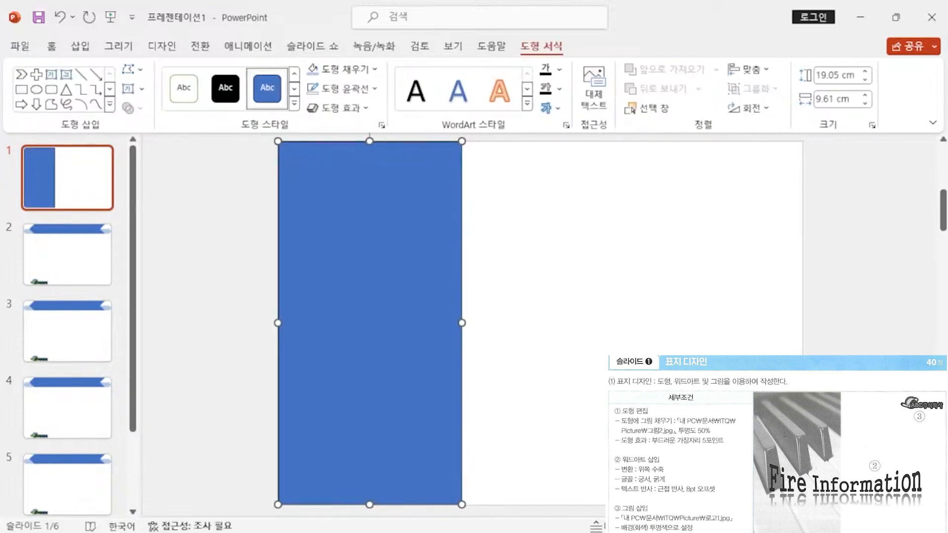
- Fill the rectangle on slide 1 with the picture 그림2 from the Picture folder
{"action": "right_click", "coordinate": [415, 288]}
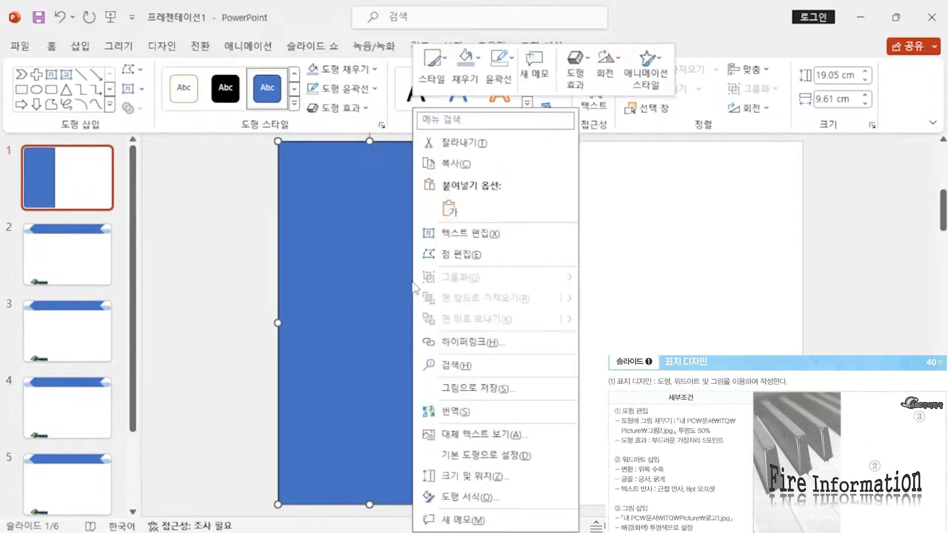
{"action": "left_click", "coordinate": [466, 498]}
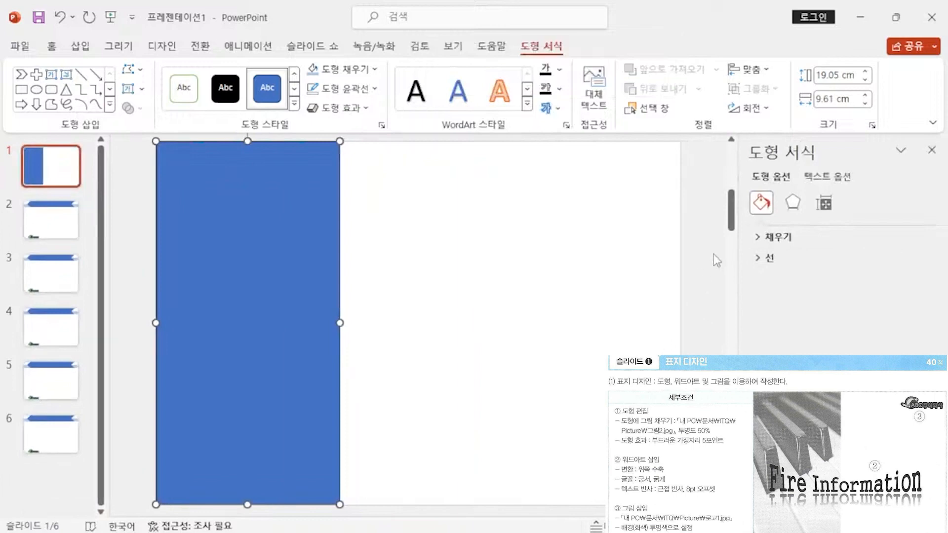
{"action": "left_click", "coordinate": [770, 241]}
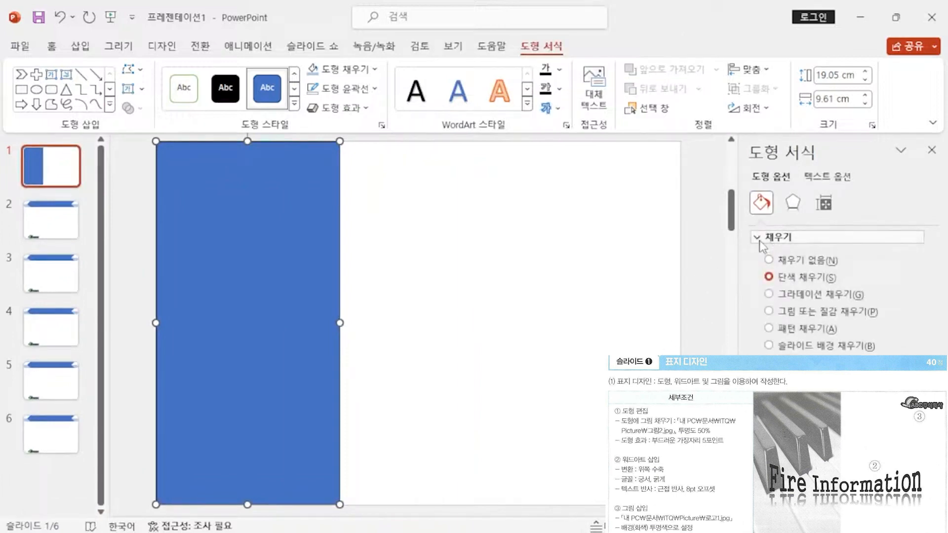
{"action": "left_click", "coordinate": [795, 316]}
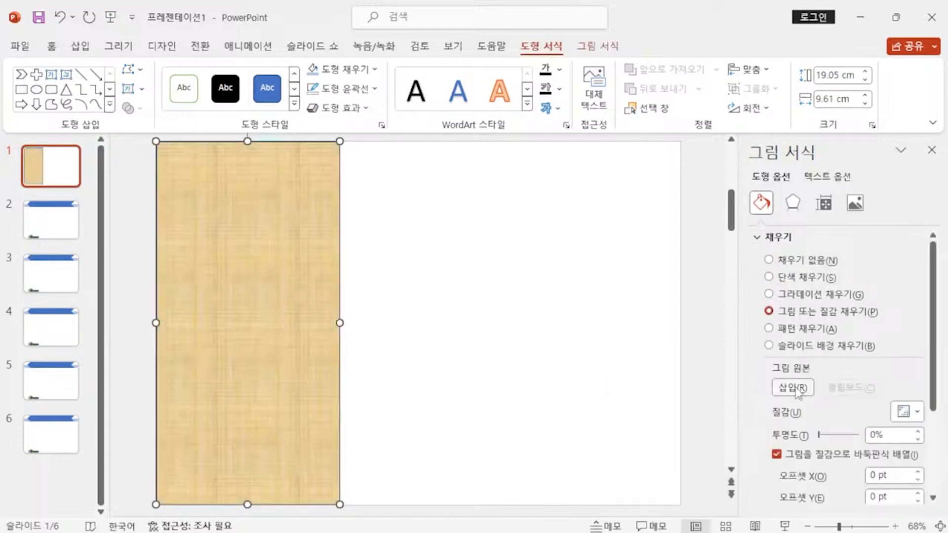
{"action": "left_click", "coordinate": [792, 388]}
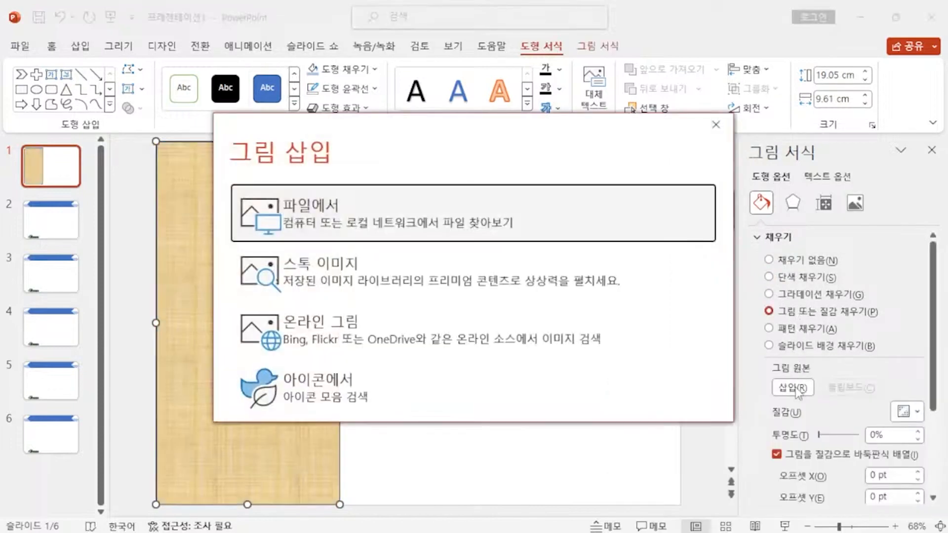
{"action": "left_click", "coordinate": [325, 226]}
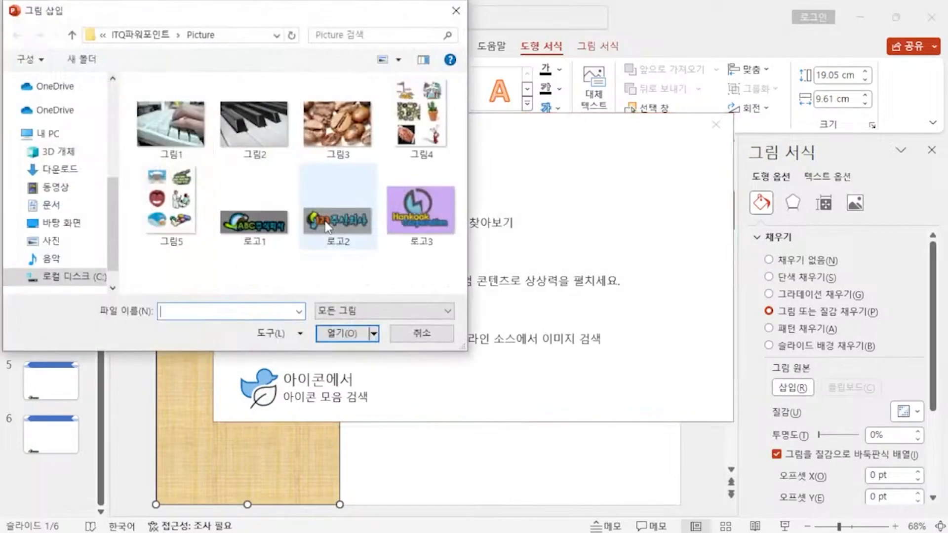
{"action": "left_click", "coordinate": [241, 141]}
{"action": "left_click", "coordinate": [348, 334]}
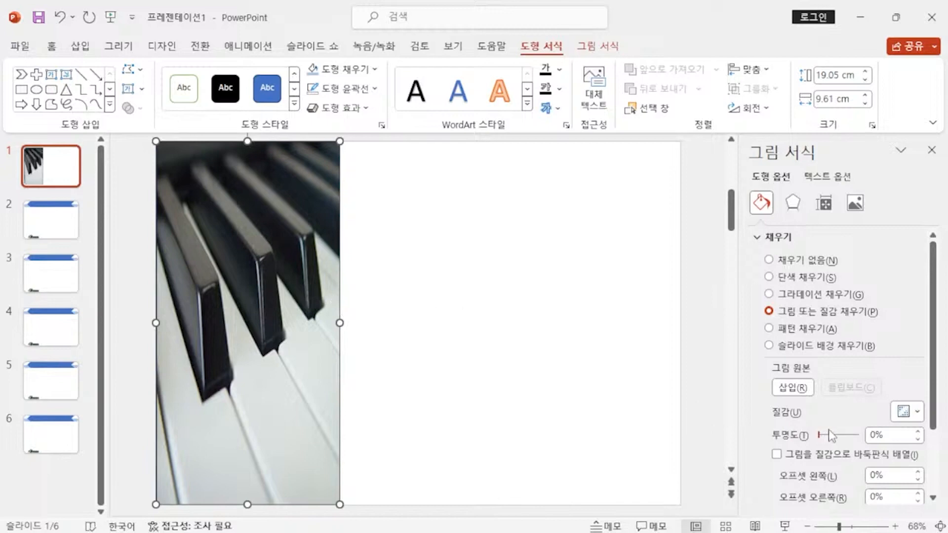
- Set the transparency of the rectangle's picture fill to 50%
{"action": "left_click", "coordinate": [876, 434]}
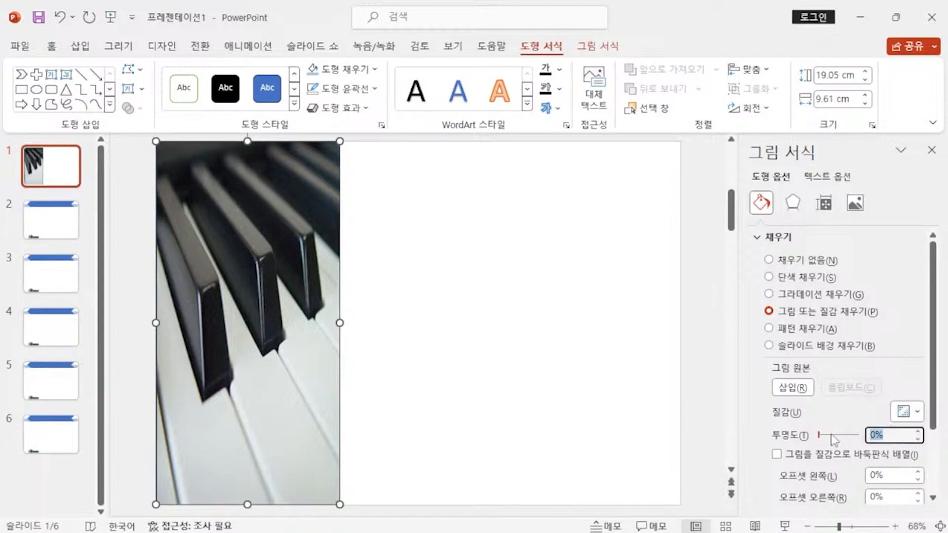
{"action": "type", "text": "50"}
{"action": "key", "text": "Return"}
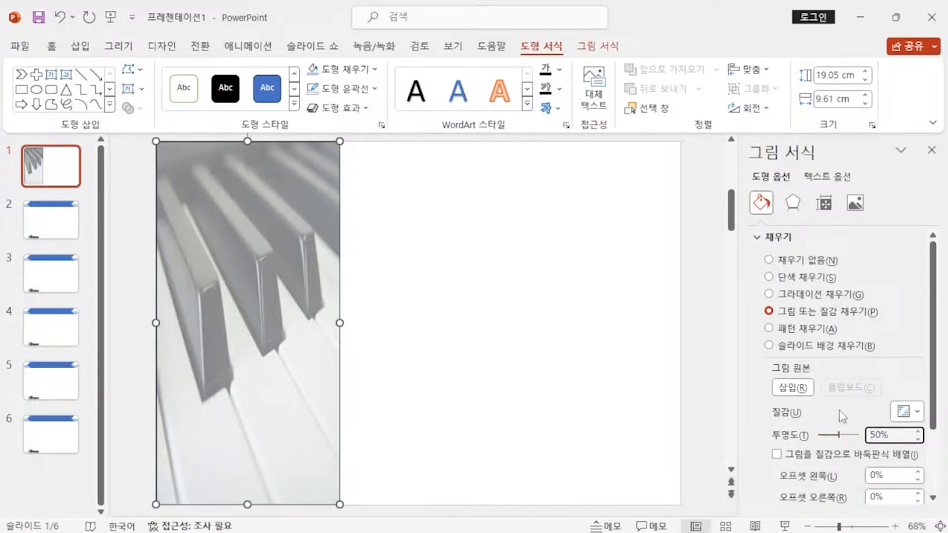
- Apply a 5 pt soft edge effect (부드러운 가장자리) to the picture-filled rectangle and deselect it
{"action": "left_click", "coordinate": [792, 203]}
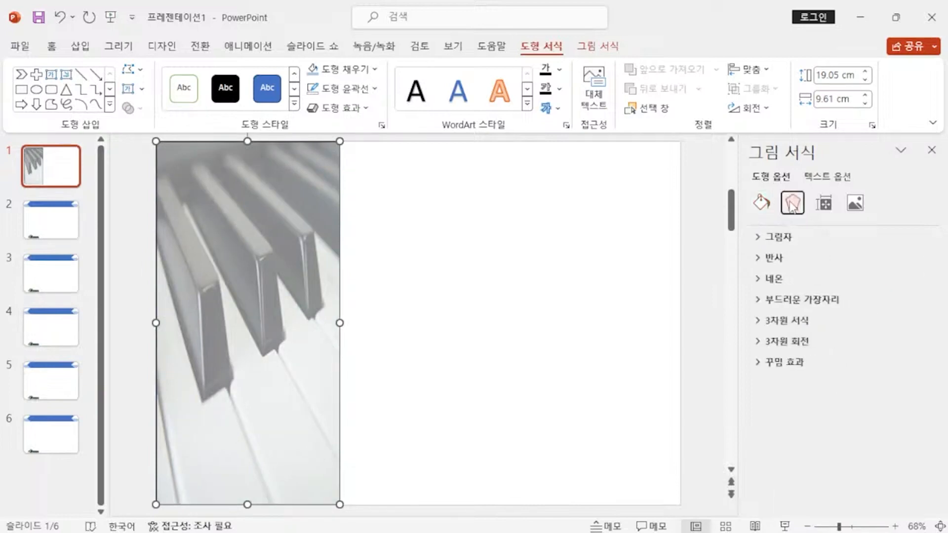
{"action": "left_click", "coordinate": [806, 299]}
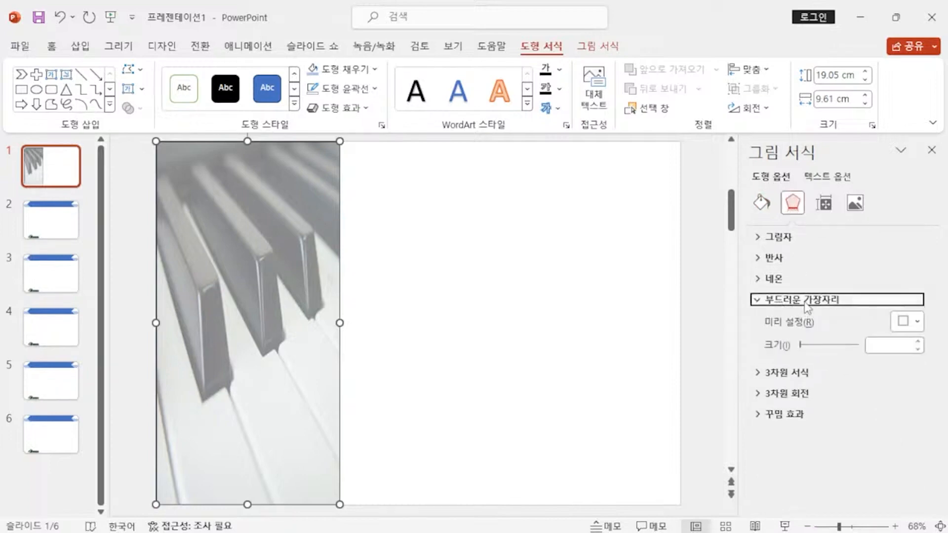
{"action": "left_click", "coordinate": [886, 345]}
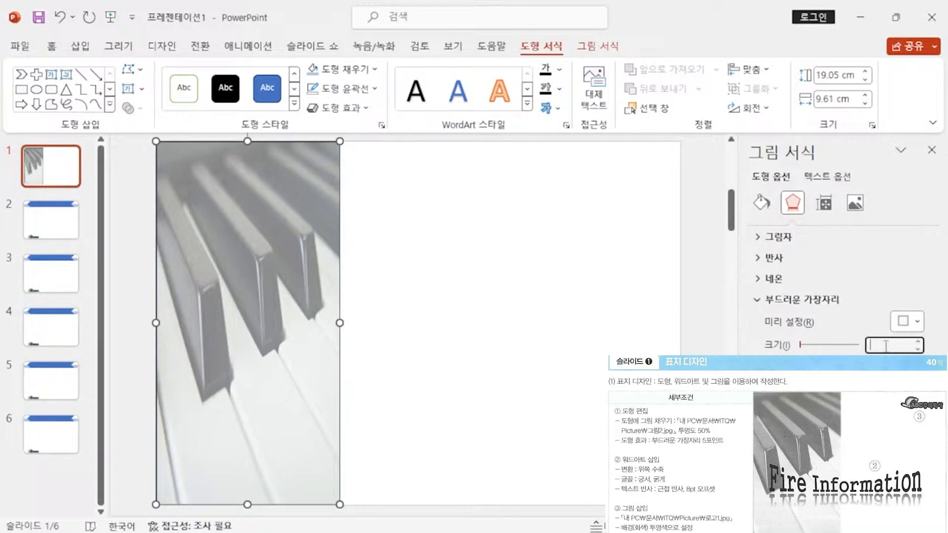
{"action": "type", "text": "5"}
{"action": "key", "text": "Return"}
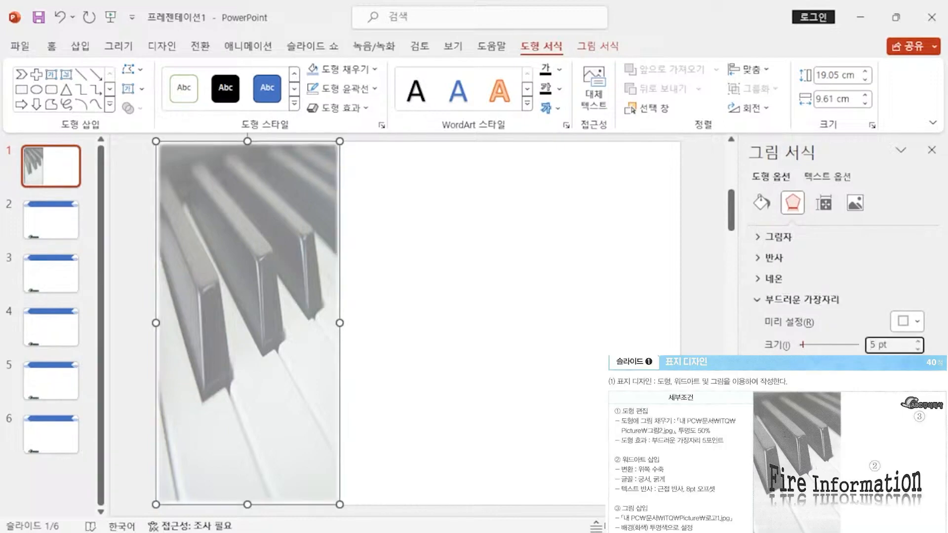
{"action": "left_click", "coordinate": [428, 252]}
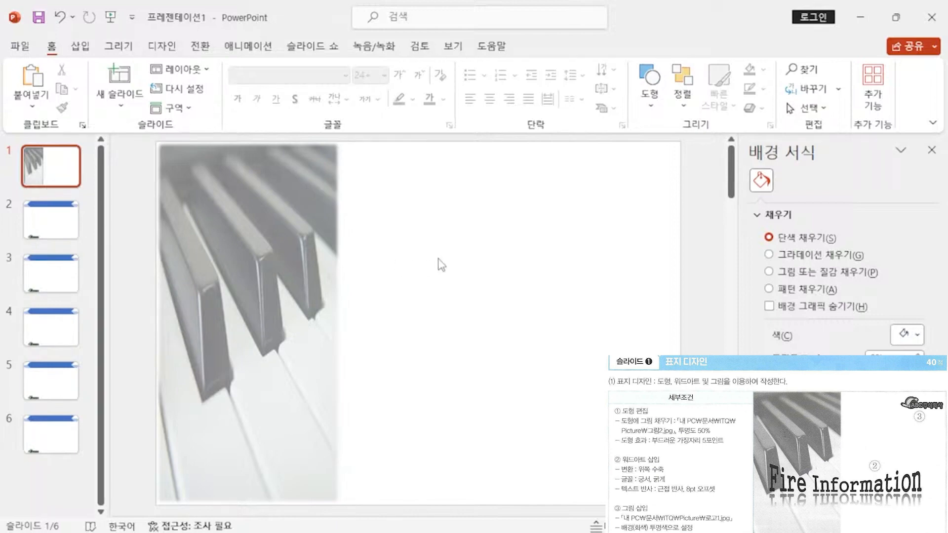
- Insert a blue gradient WordArt with reflection on slide 1 and enter the text "Fire Information"
{"action": "left_click", "coordinate": [83, 49]}
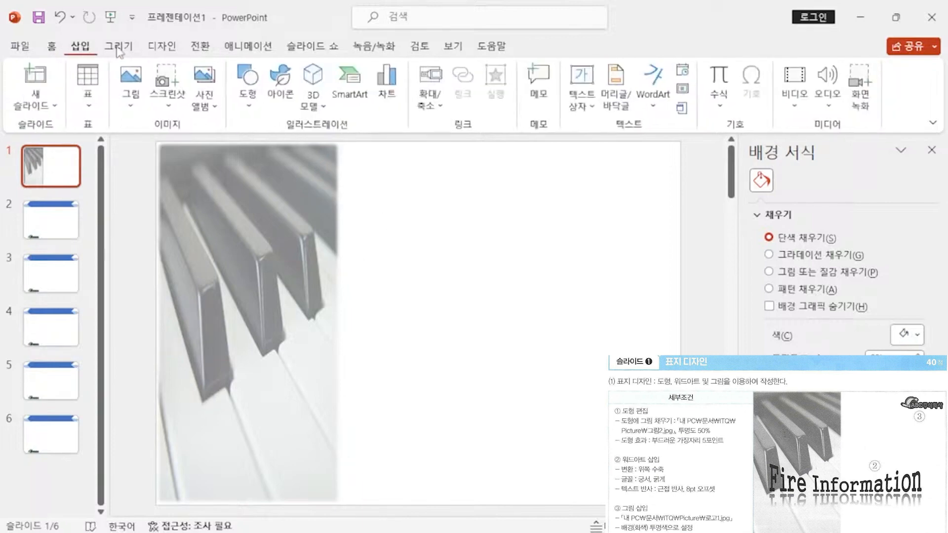
{"action": "left_click", "coordinate": [660, 92]}
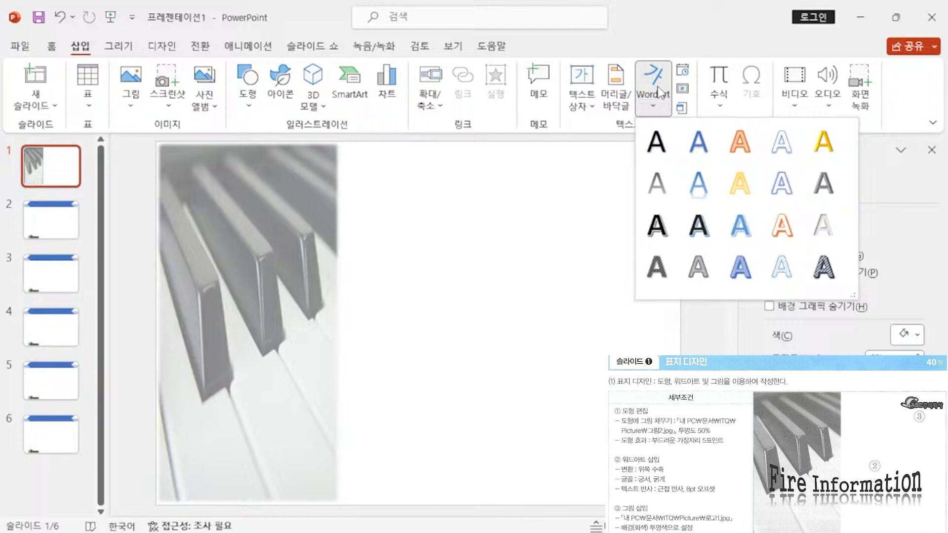
{"action": "left_click", "coordinate": [696, 188]}
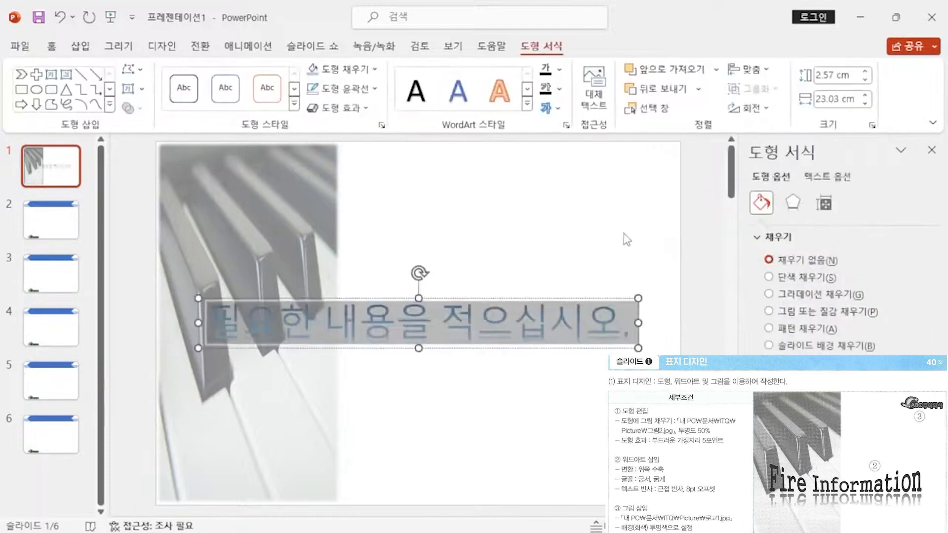
{"action": "type", "text": "F"}
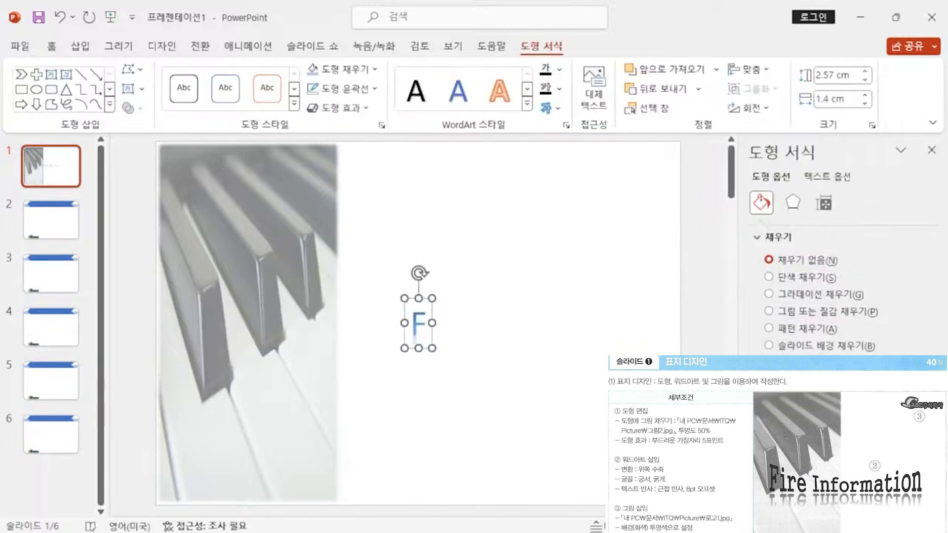
{"action": "type", "text": "ire In"}
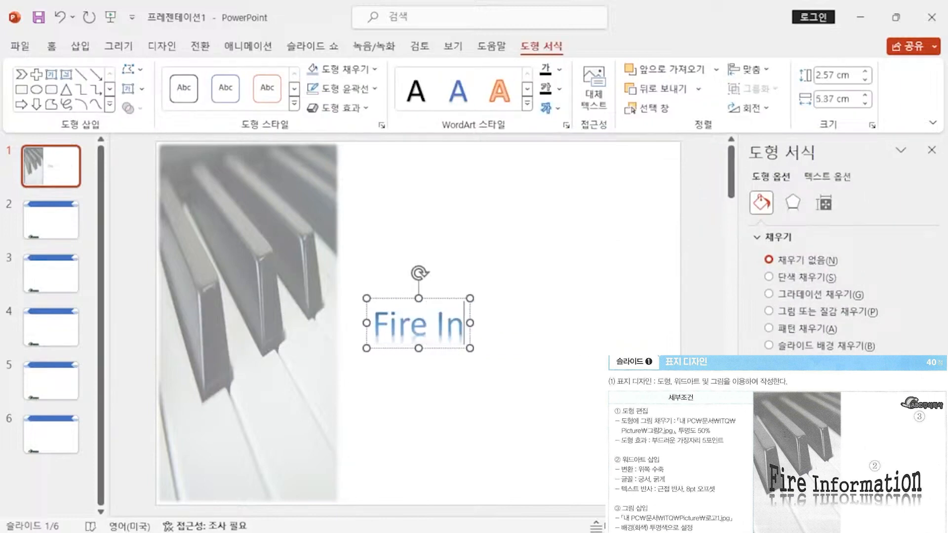
{"action": "type", "text": "formation"}
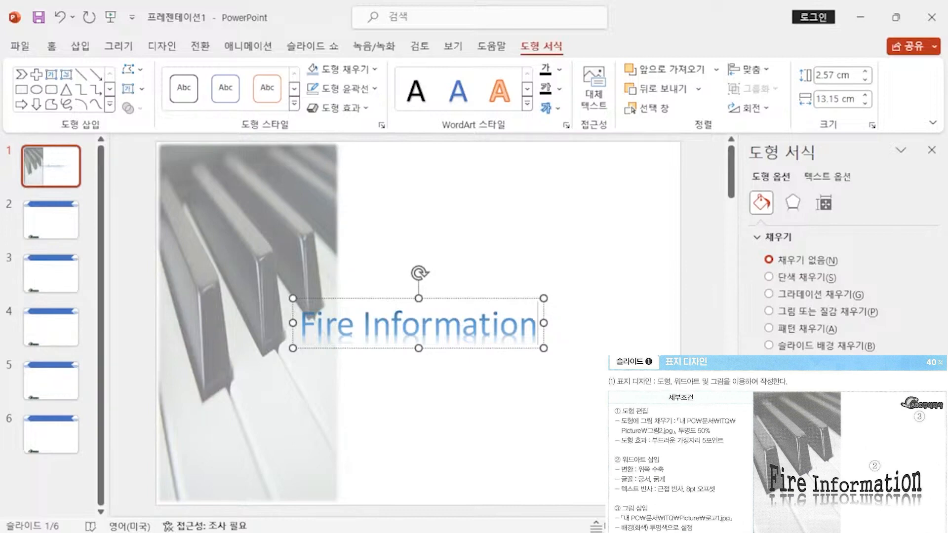
- Color the "Fire Information" WordArt text black and apply the Deflate Top (위쪽 수축) transform to it
{"action": "left_click", "coordinate": [493, 297]}
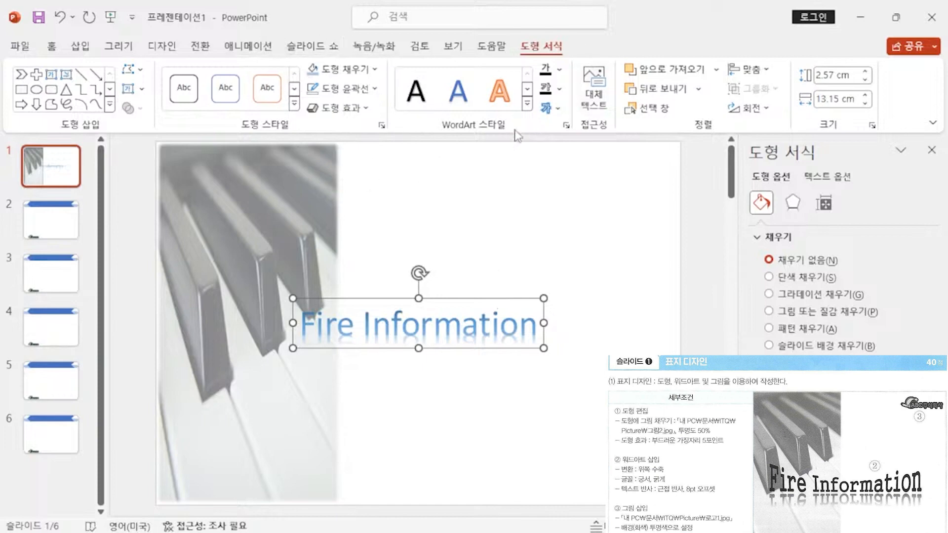
{"action": "left_click", "coordinate": [545, 71]}
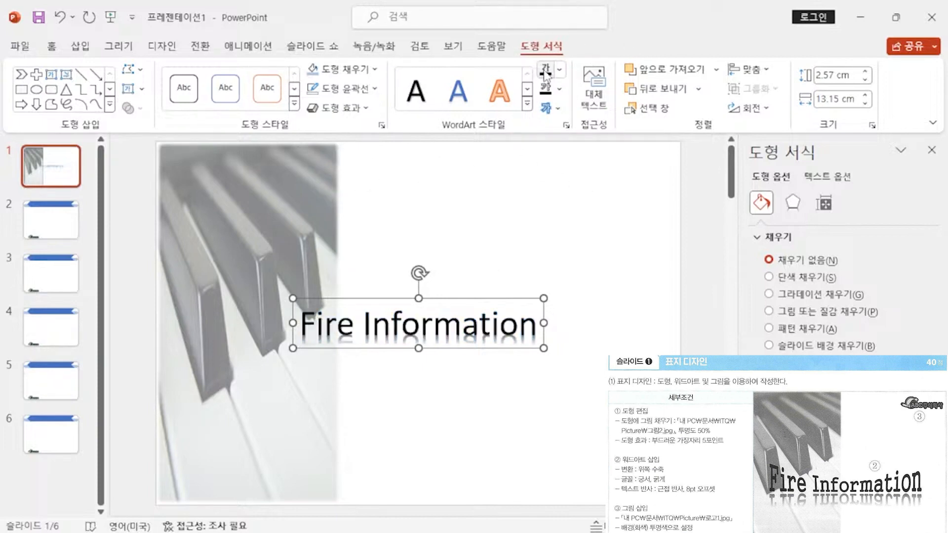
{"action": "left_click", "coordinate": [546, 108]}
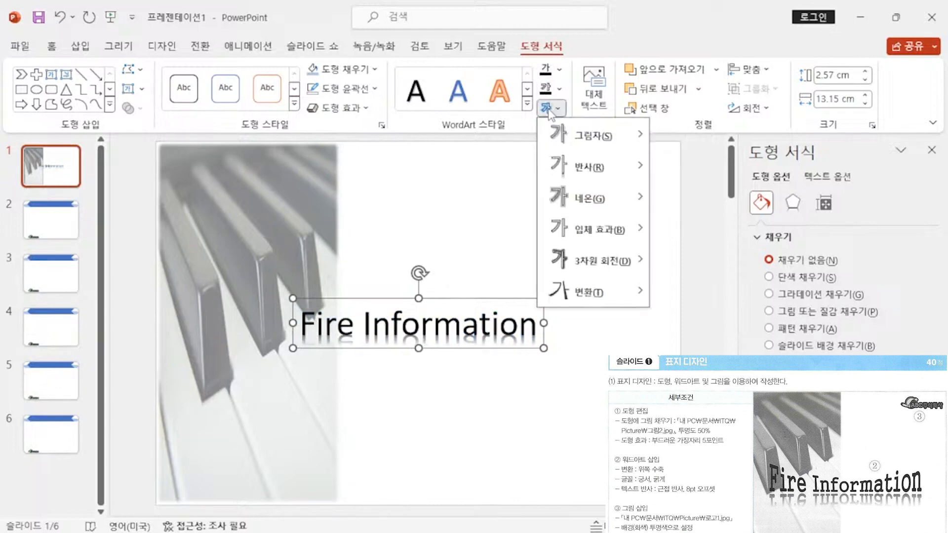
{"action": "mouse_move", "coordinate": [602, 292]}
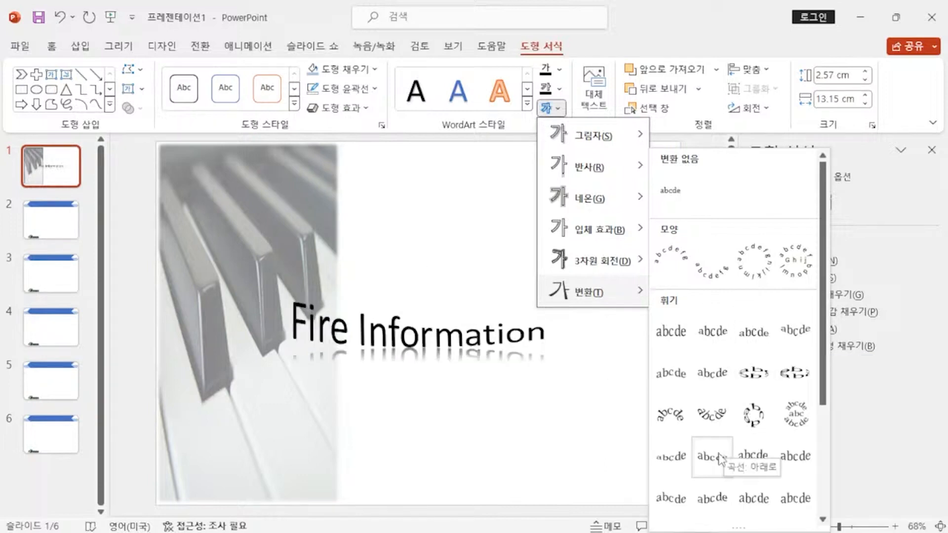
{"action": "scroll", "coordinate": [750, 484], "scroll_direction": "down", "scroll_amount": 3}
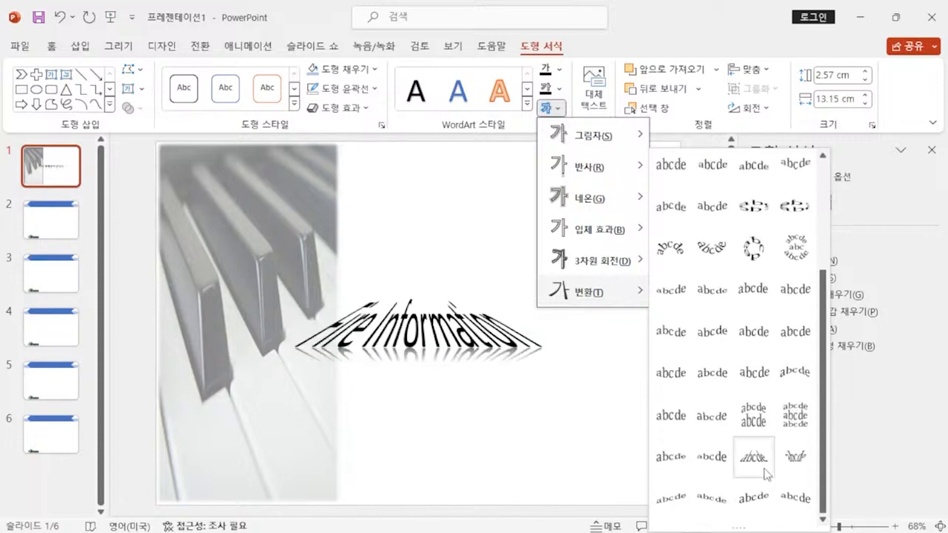
{"action": "left_click", "coordinate": [714, 417]}
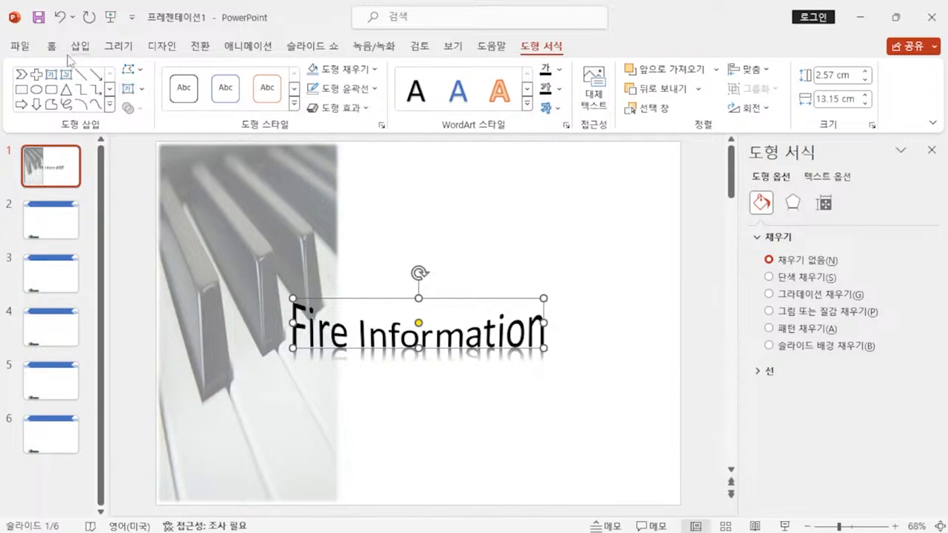
- Set the font of the "Fire Information" WordArt to 궁서 and make it bold
{"action": "left_click", "coordinate": [51, 46]}
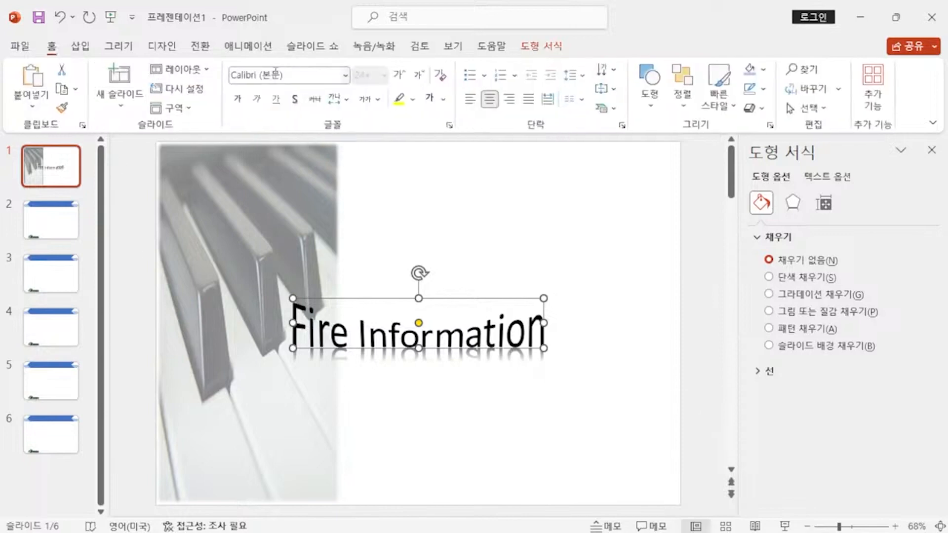
{"action": "left_click", "coordinate": [275, 73]}
{"action": "type", "text": "ㄱ"}
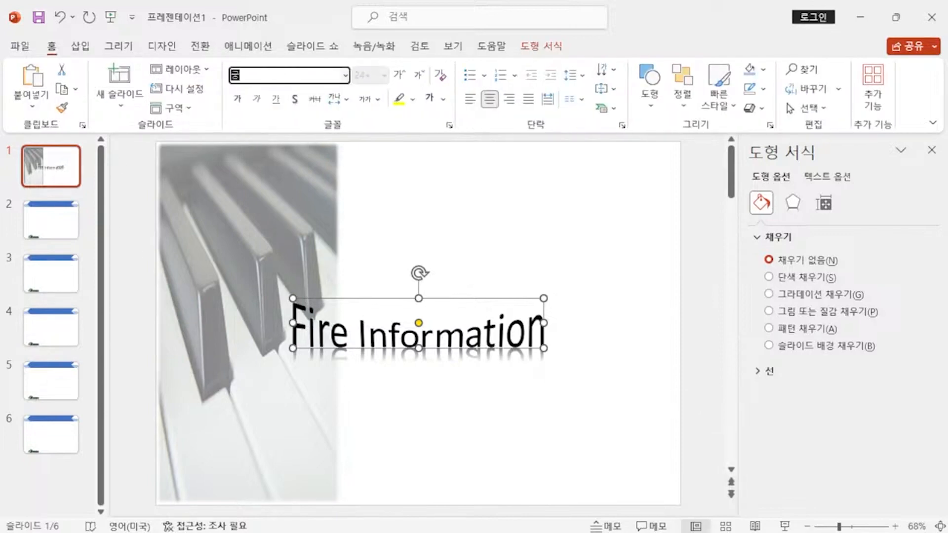
{"action": "type", "text": "궁서"}
{"action": "key", "text": "Return"}
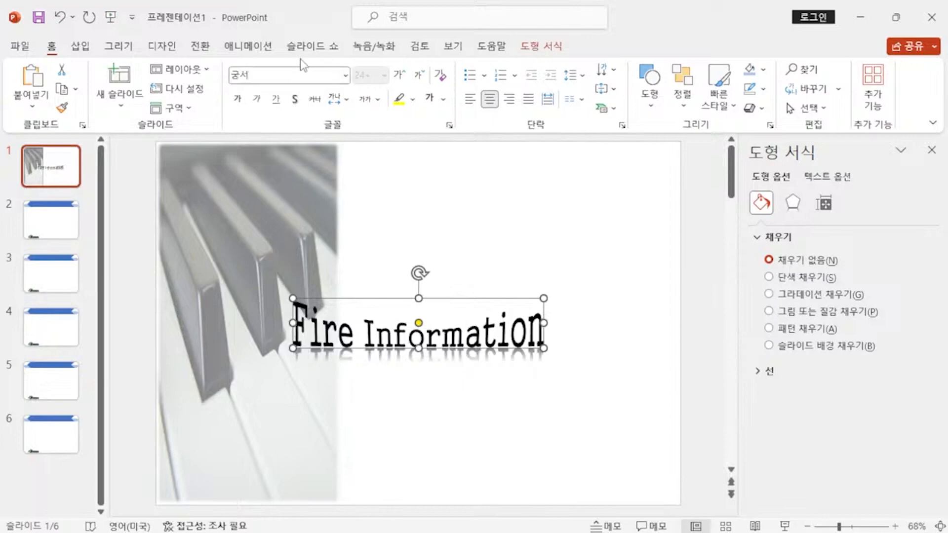
{"action": "left_click", "coordinate": [238, 99]}
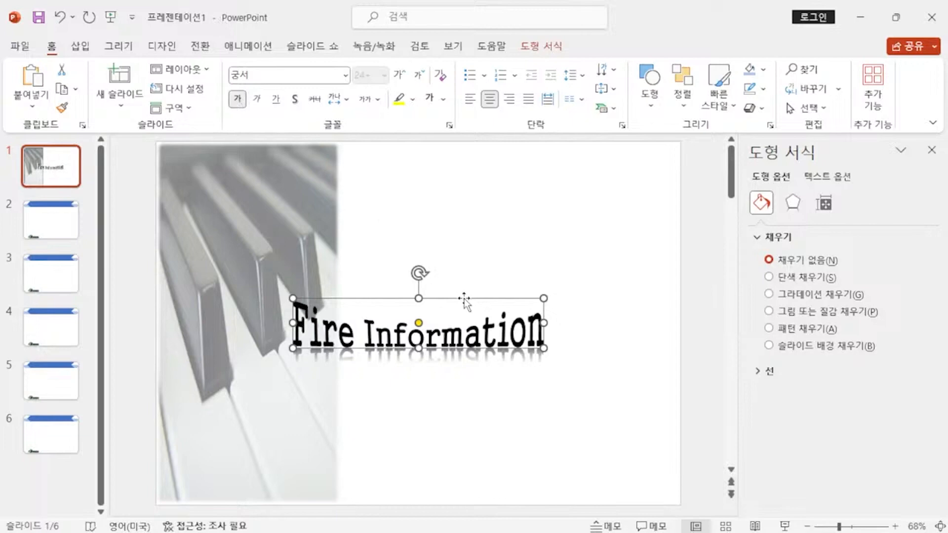
- Enlarge the WordArt to about 5.12 cm high and 18.94 cm wide and place it overlapping the lower half of the piano picture
{"action": "left_click_drag", "start_coordinate": [462, 296], "coordinate": [394, 274]}
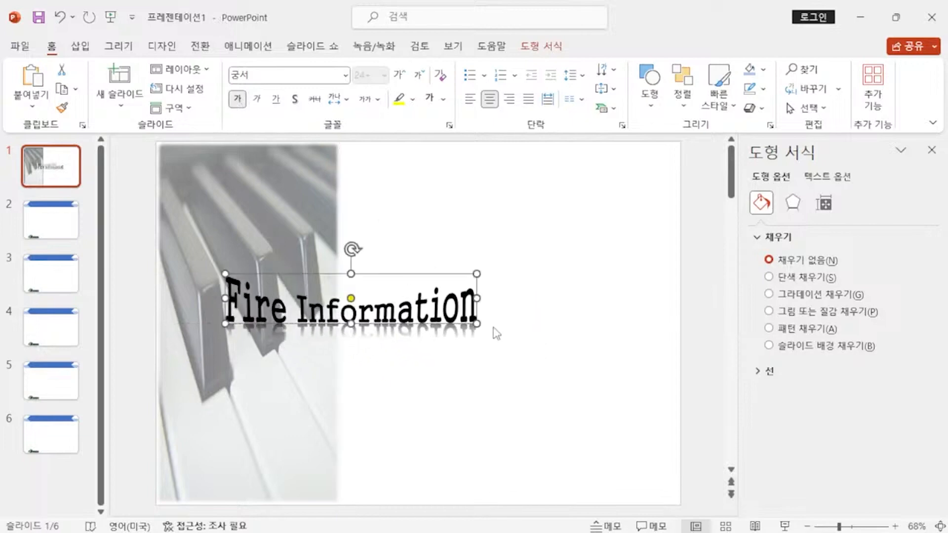
{"action": "left_click_drag", "start_coordinate": [477, 335], "coordinate": [585, 386]}
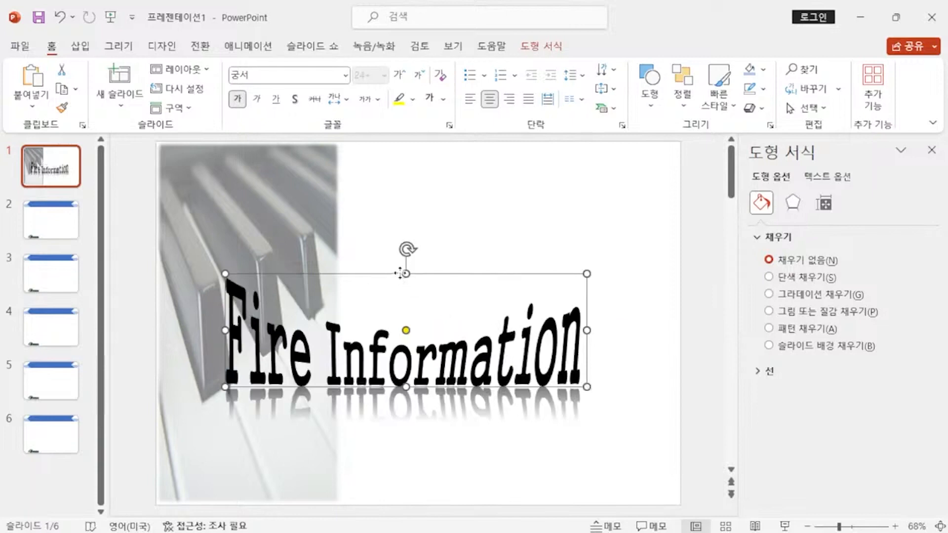
{"action": "left_click_drag", "start_coordinate": [403, 273], "coordinate": [408, 284]}
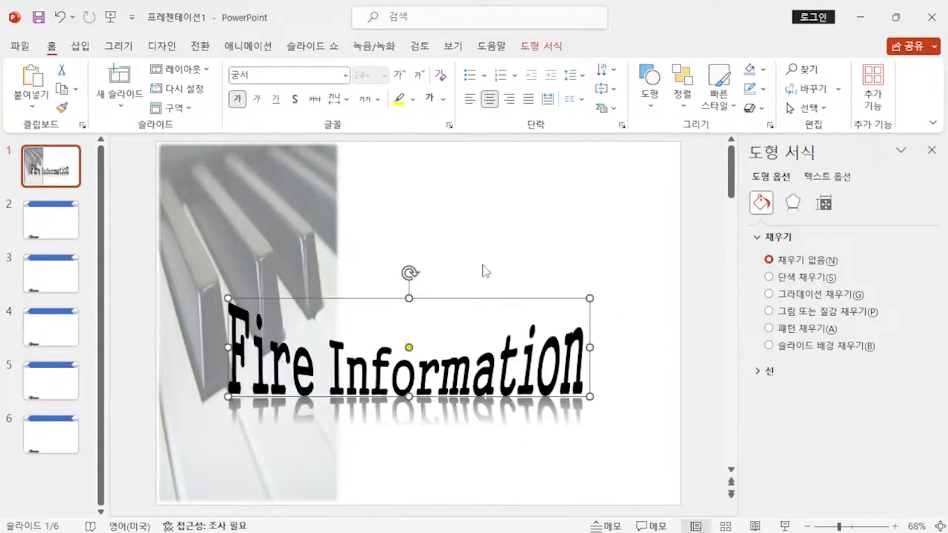
{"action": "left_click", "coordinate": [548, 341]}
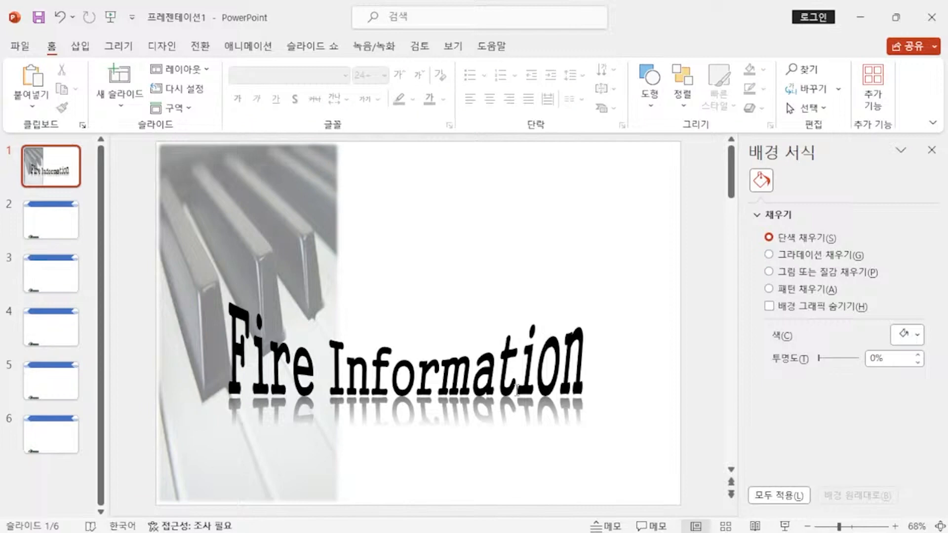
- Change the "Fire Information" WordArt's reflection to the first variation in the third row of reflection presets
{"action": "left_click", "coordinate": [518, 367]}
{"action": "left_click", "coordinate": [550, 45]}
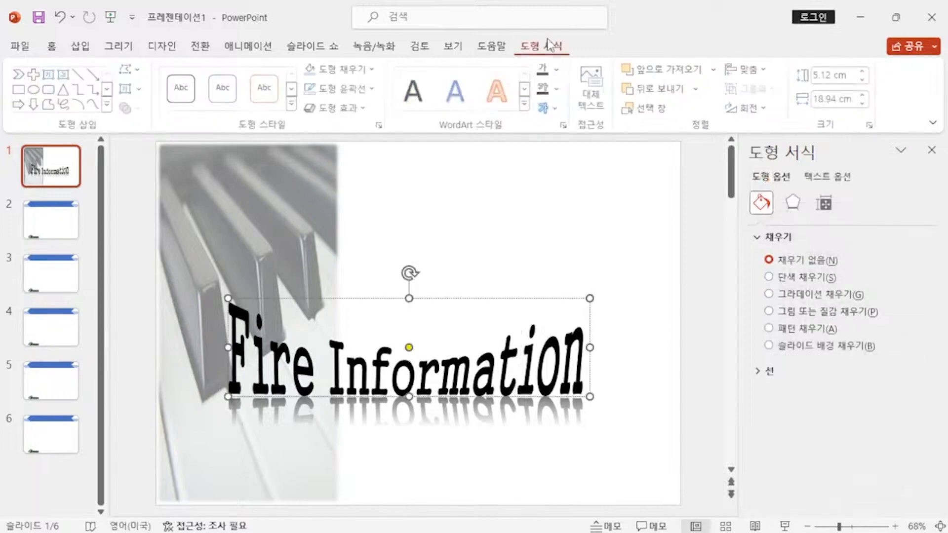
{"action": "left_click", "coordinate": [552, 108]}
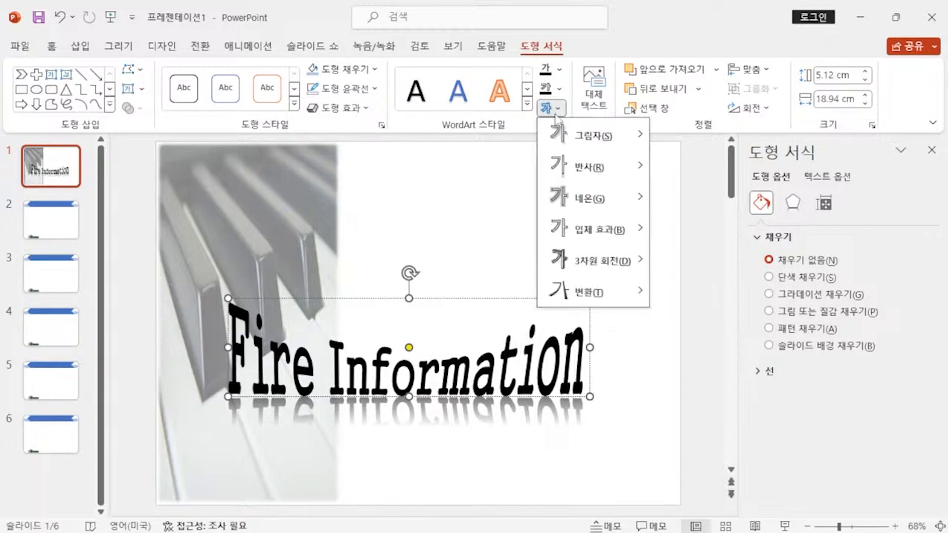
{"action": "mouse_move", "coordinate": [595, 167]}
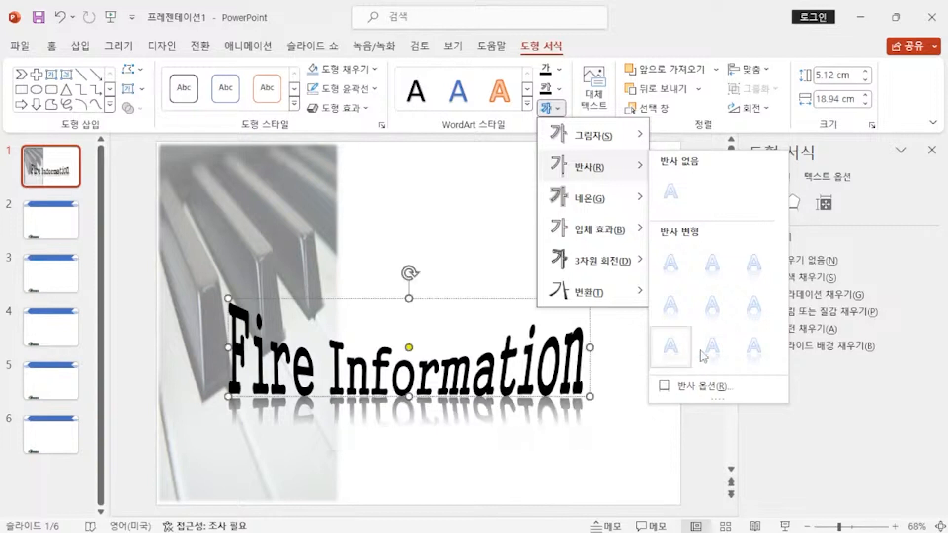
{"action": "left_click", "coordinate": [671, 346]}
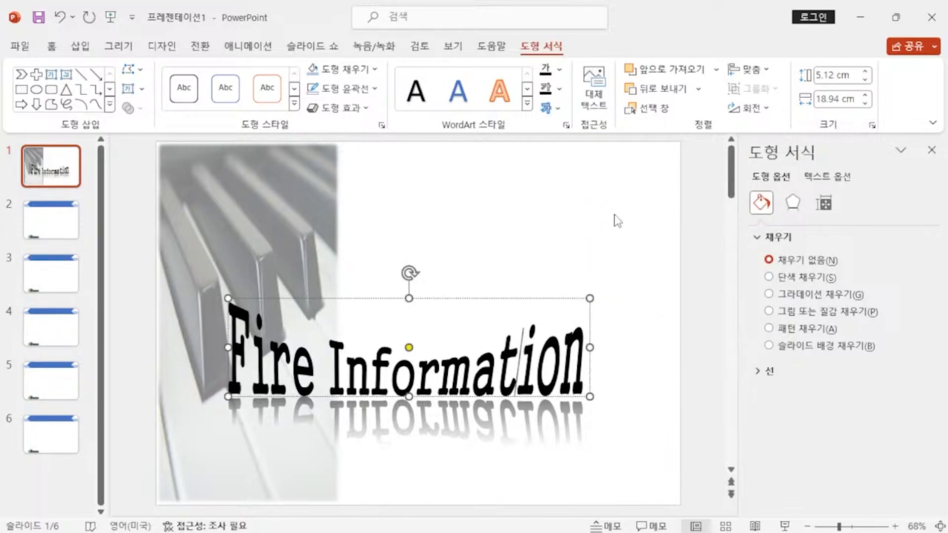
- Insert the picture 로고1 from the Picture folder, place it in the slide's upper-right corner and shrink it to about 2.4 × 7.32 cm
{"action": "left_click", "coordinate": [80, 47]}
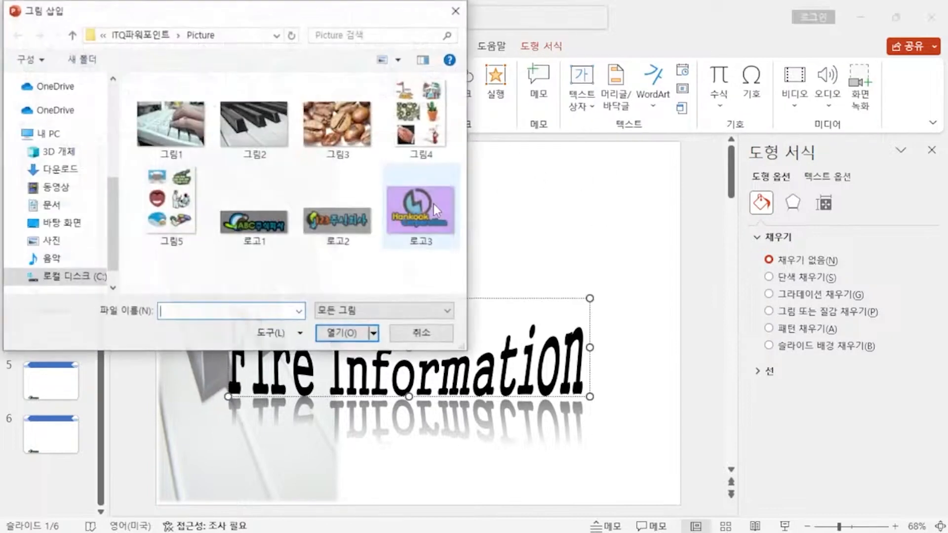
{"action": "left_click", "coordinate": [286, 227]}
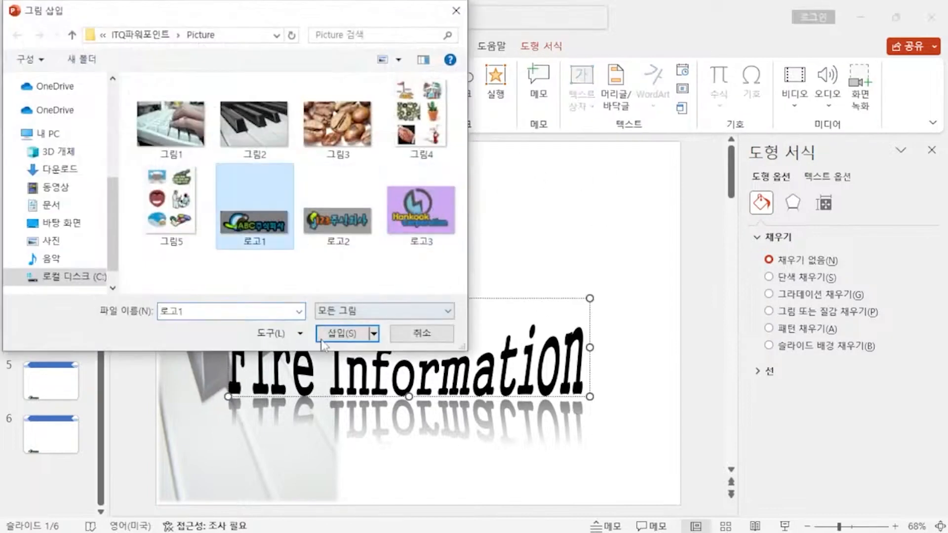
{"action": "left_click", "coordinate": [342, 333]}
{"action": "left_click_drag", "start_coordinate": [390, 316], "coordinate": [556, 176]}
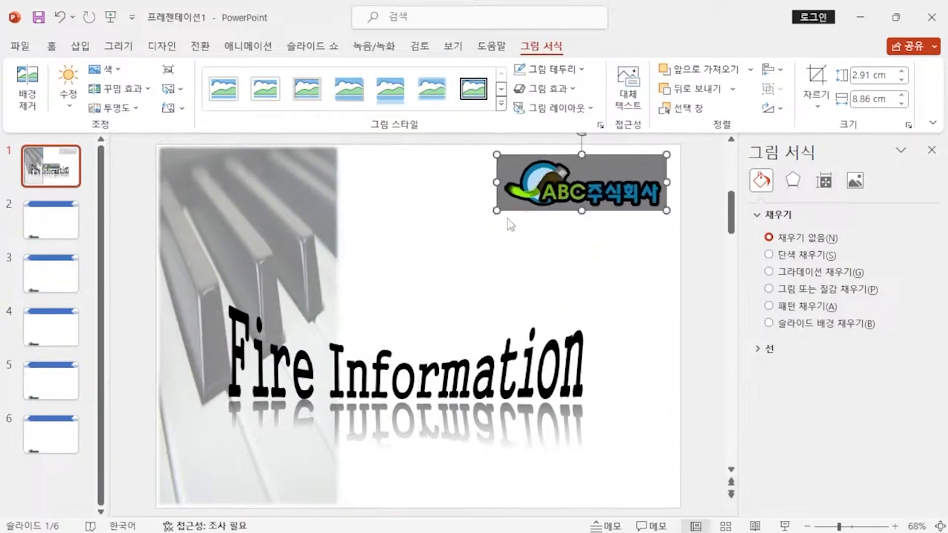
{"action": "left_click_drag", "start_coordinate": [516, 209], "coordinate": [526, 201]}
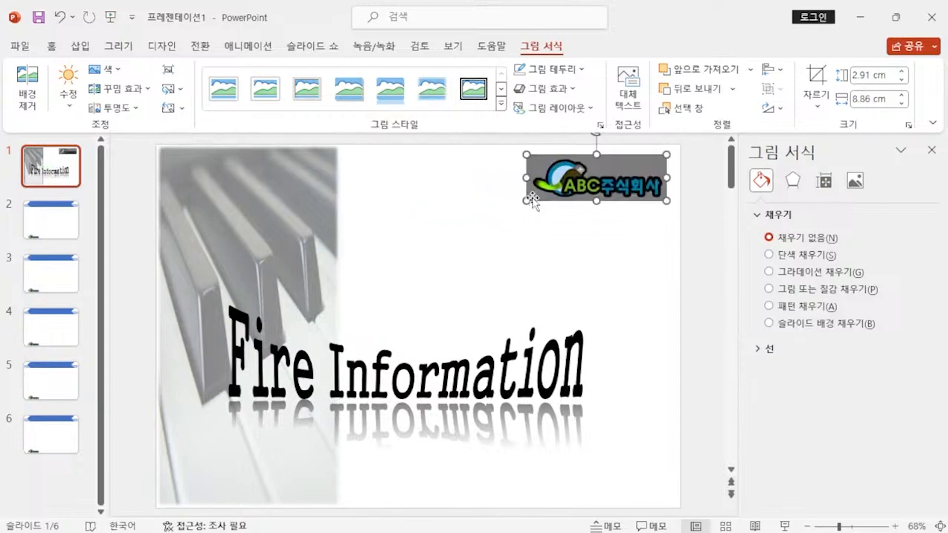
- Make the gray background of the ABC주식회사 logo transparent
{"action": "left_click", "coordinate": [114, 71]}
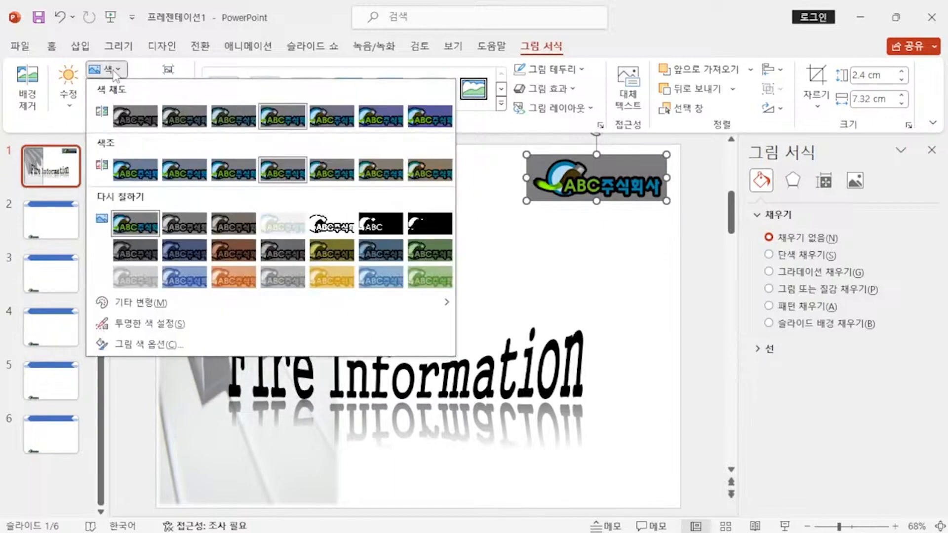
{"action": "left_click", "coordinate": [148, 322]}
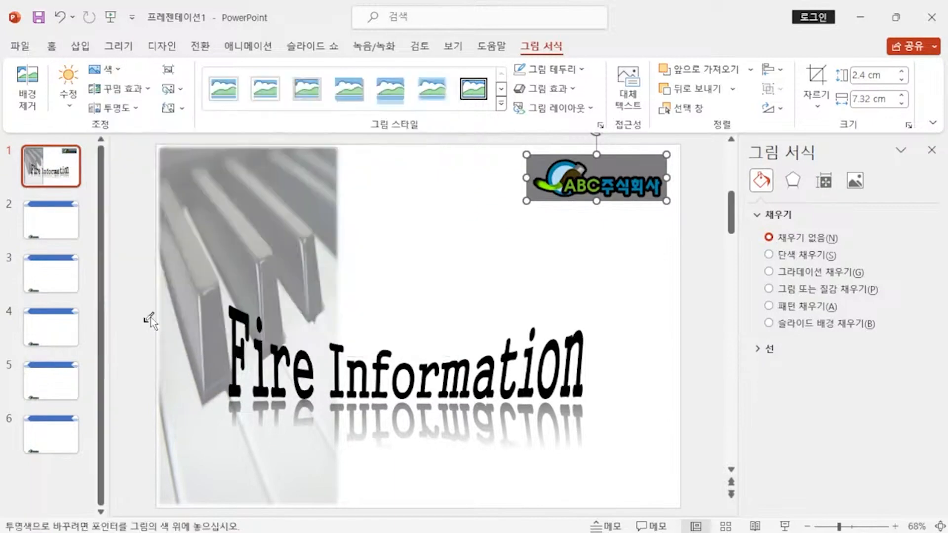
{"action": "left_click", "coordinate": [635, 161]}
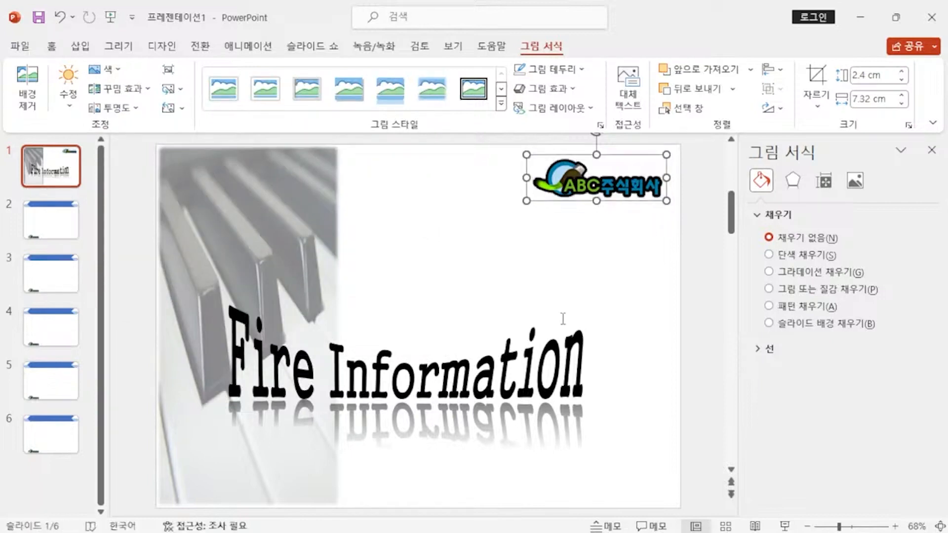
{"action": "left_click", "coordinate": [518, 365]}
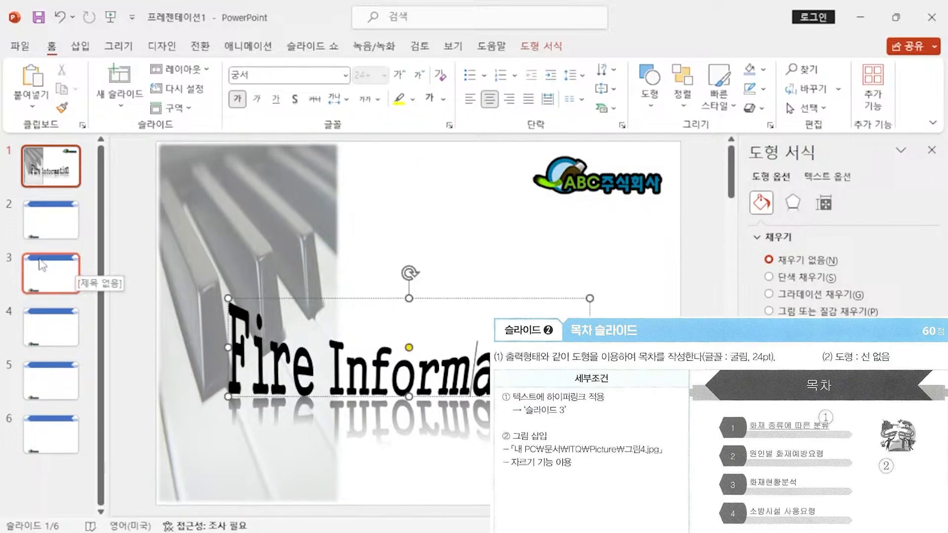
- Enter the title "목차" on slide 2 and delete the empty content placeholder
{"action": "left_click", "coordinate": [39, 230]}
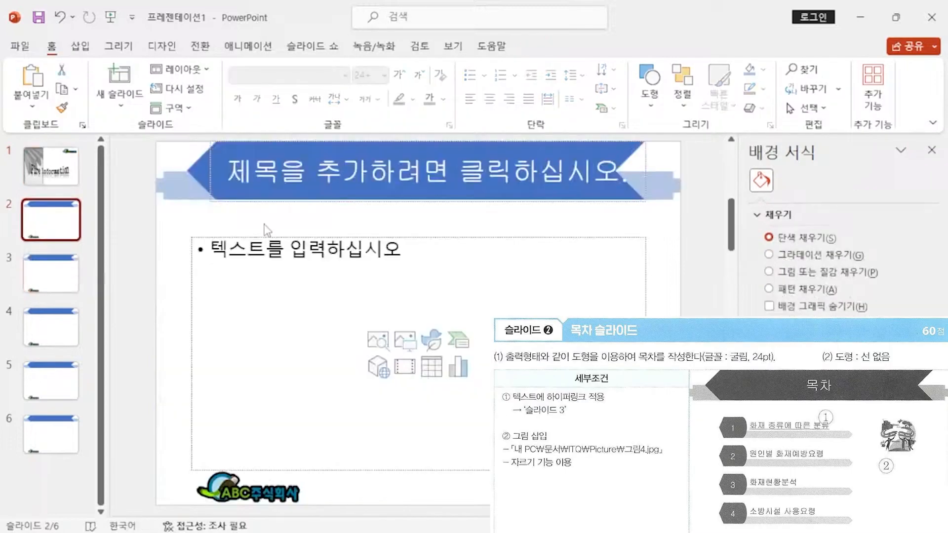
{"action": "left_click", "coordinate": [310, 185]}
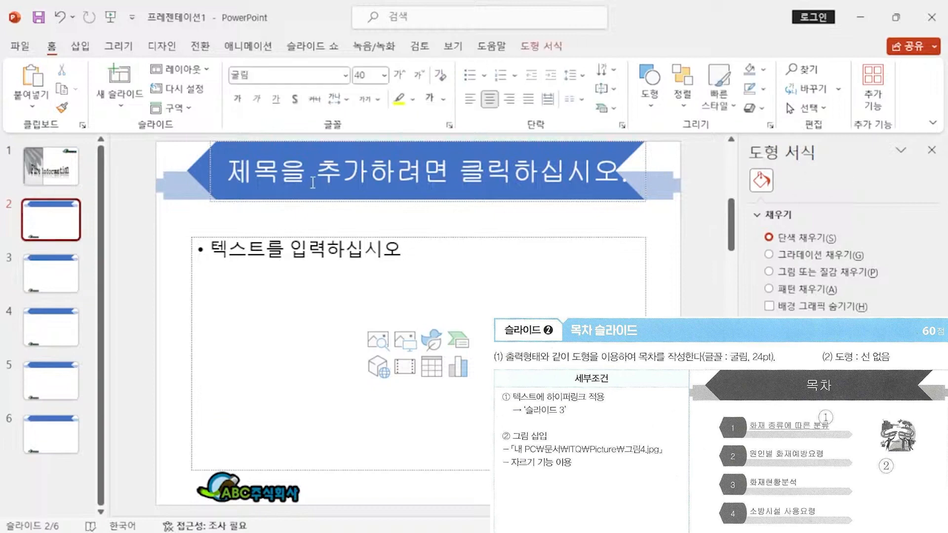
{"action": "type", "text": "목차"}
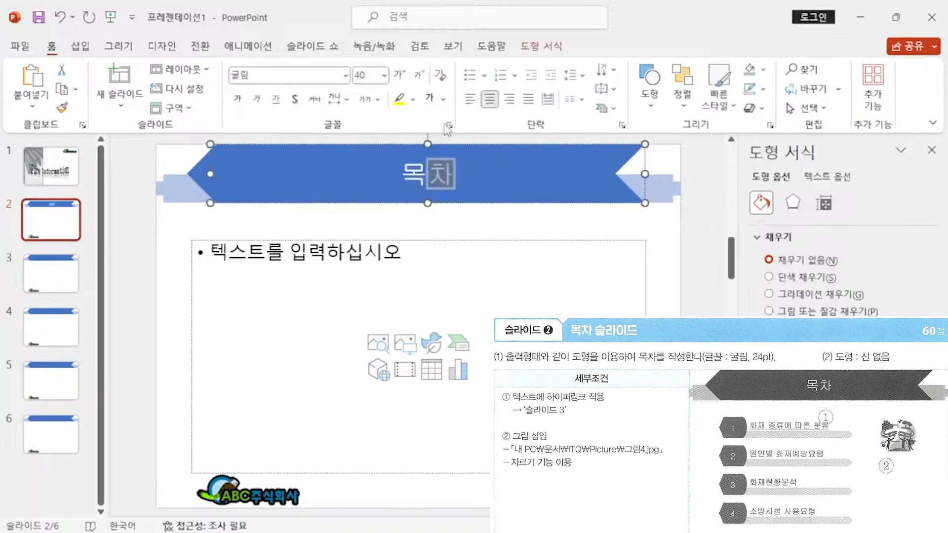
{"action": "left_click", "coordinate": [465, 241]}
{"action": "key", "text": "Delete"}
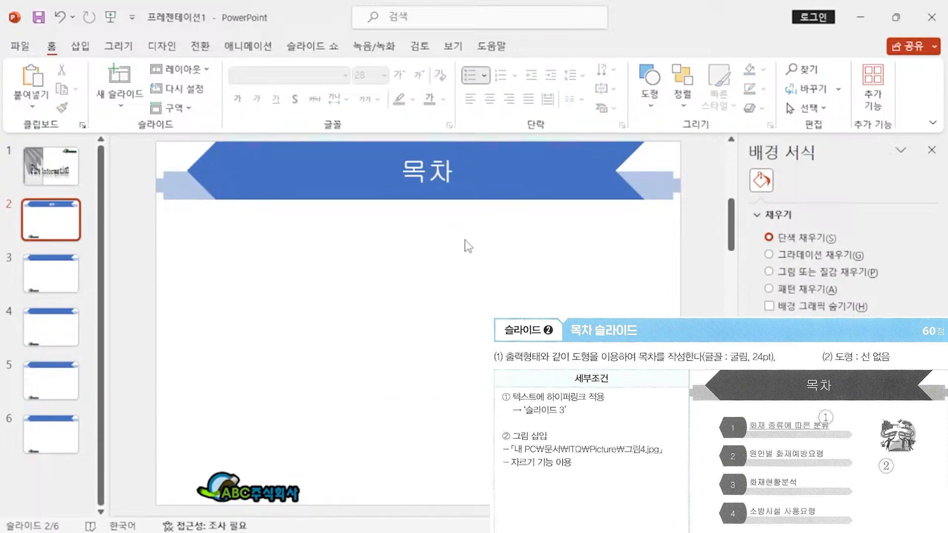
- Draw a right block arrow about 1.52 cm high and 11.88 cm wide below the title on slide 2
{"action": "left_click", "coordinate": [80, 46]}
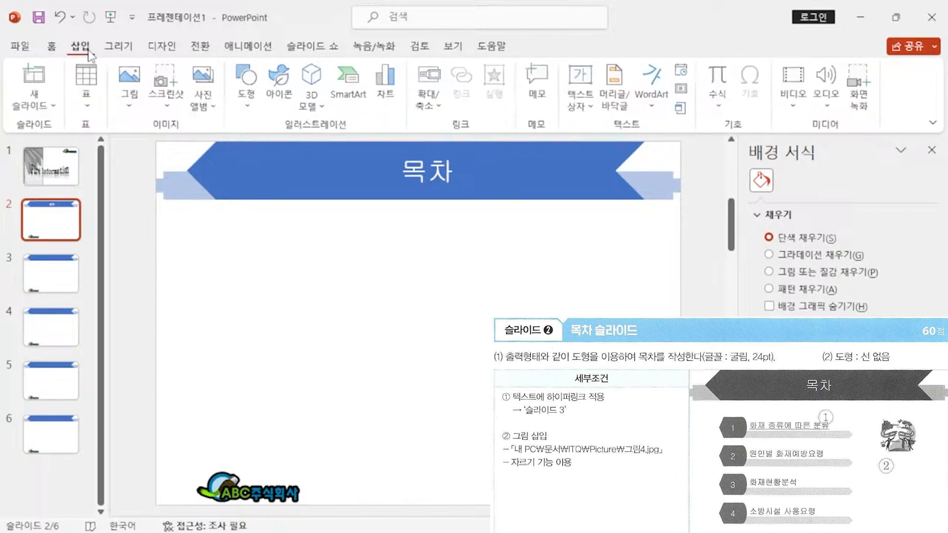
{"action": "left_click", "coordinate": [249, 93]}
{"action": "scroll", "coordinate": [291, 448], "scroll_direction": "down", "scroll_amount": 2}
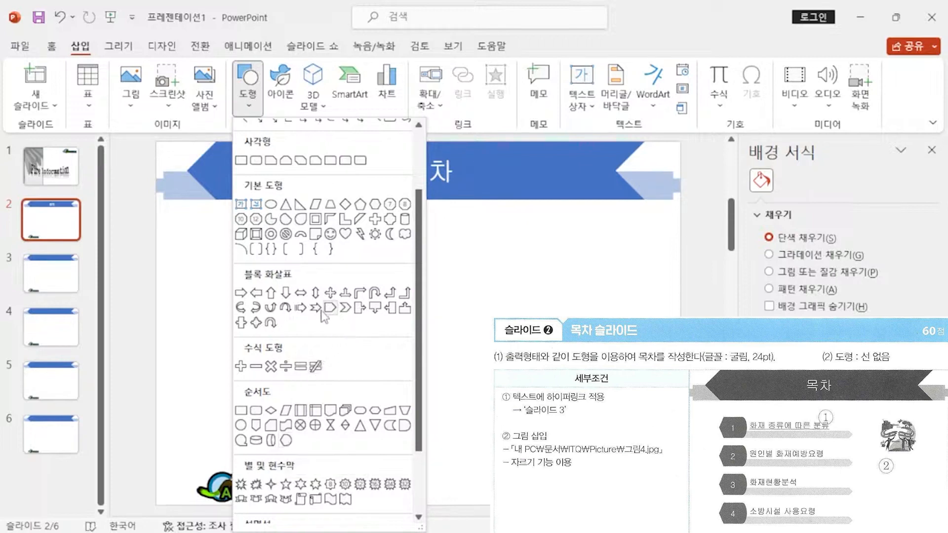
{"action": "left_click", "coordinate": [242, 294]}
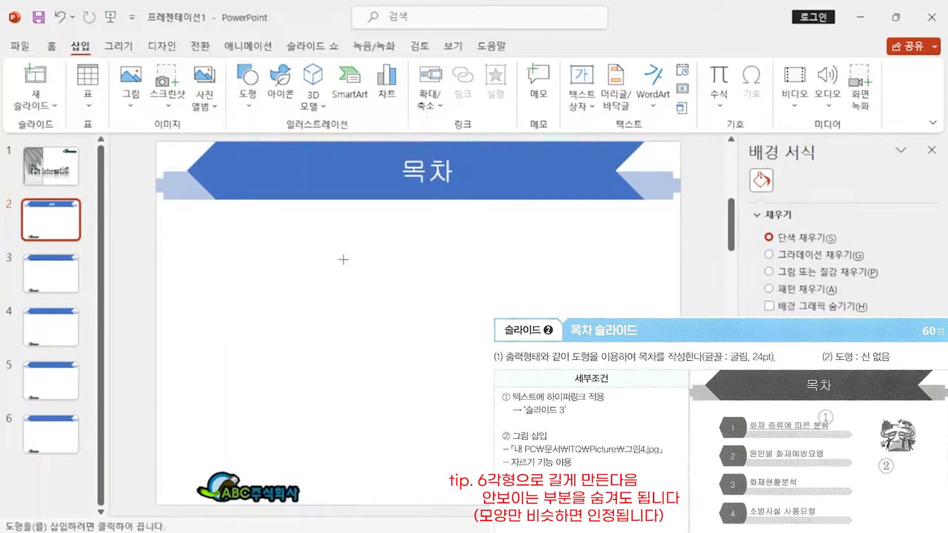
{"action": "mouse_move", "coordinate": [343, 259]}
{"action": "left_mouse_down"}
{"action": "mouse_move", "coordinate": [570, 288]}
{"action": "mouse_move", "coordinate": [550, 263]}
{"action": "mouse_move", "coordinate": [530, 269]}
{"action": "mouse_move", "coordinate": [553, 267]}
{"action": "left_mouse_up"}
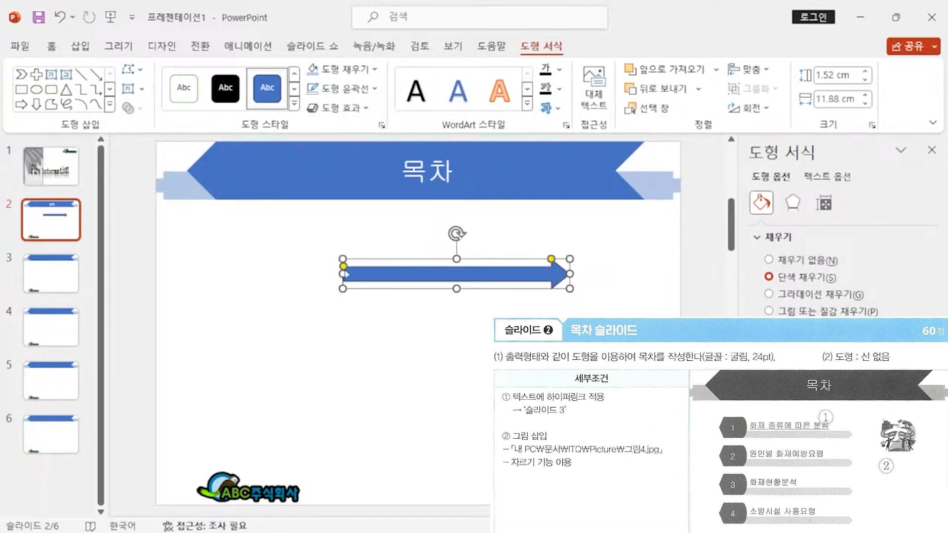
- Reshape the arrow into a thin pointed bar about 0.67 cm high and 13.35 cm wide, and shift it toward the slide's left side
{"action": "left_click_drag", "start_coordinate": [342, 267], "coordinate": [345, 253]}
{"action": "left_click_drag", "start_coordinate": [457, 288], "coordinate": [489, 280]}
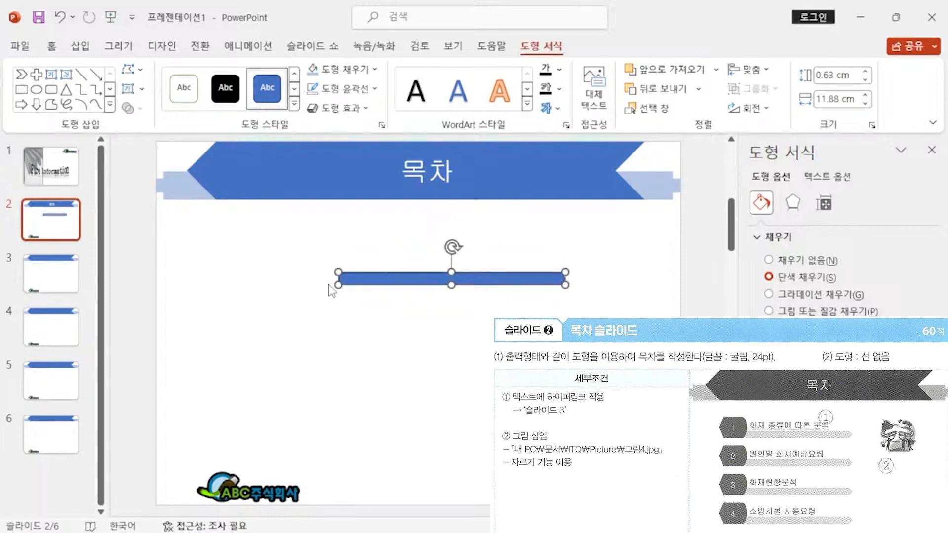
{"action": "left_click_drag", "start_coordinate": [339, 279], "coordinate": [307, 284]}
{"action": "left_click_drag", "start_coordinate": [394, 281], "coordinate": [350, 286]}
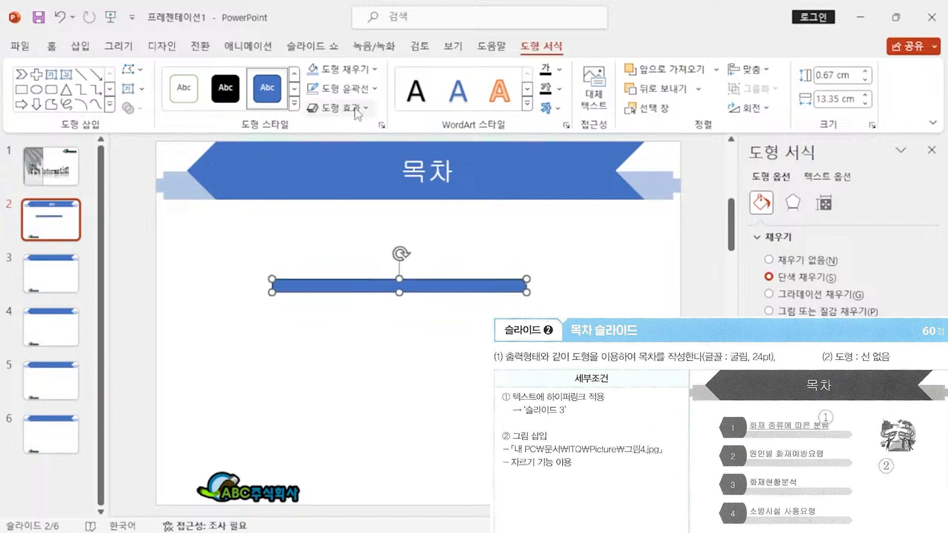
- Draw a Flowchart: Display (순서도: 화면 표시) shape about 2.46 cm high and 2.97 cm wide over the bar's left end
{"action": "left_click", "coordinate": [81, 47]}
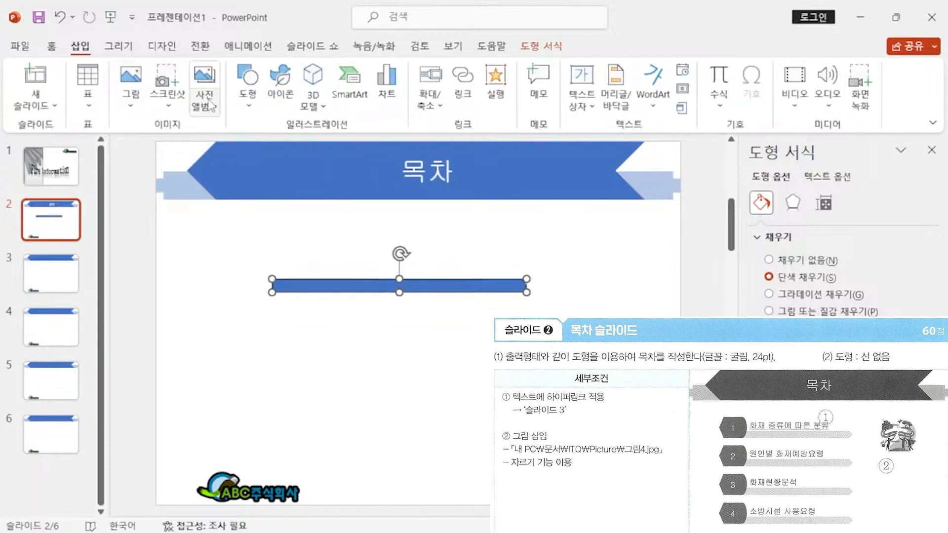
{"action": "left_click", "coordinate": [247, 87]}
{"action": "scroll", "coordinate": [311, 431], "scroll_direction": "down", "scroll_amount": 3}
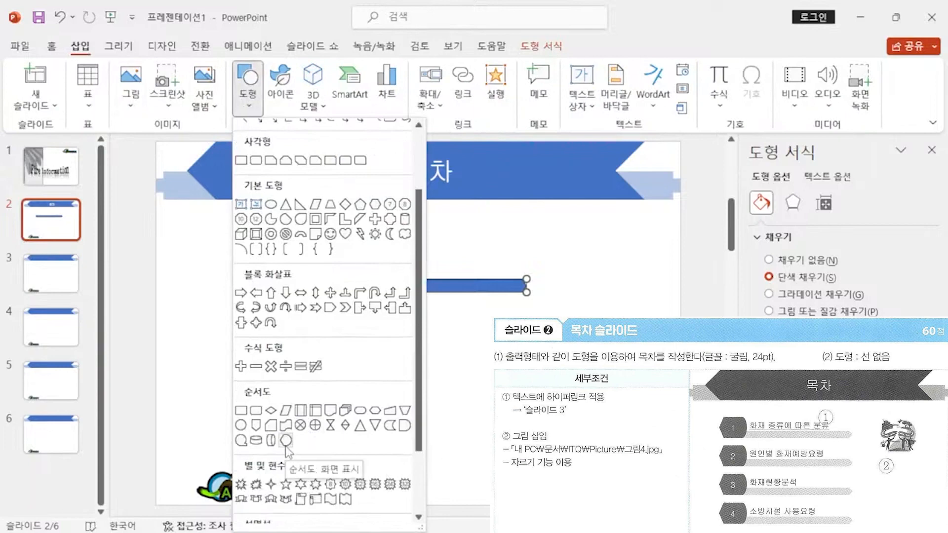
{"action": "left_click", "coordinate": [286, 441]}
{"action": "left_click_drag", "start_coordinate": [235, 246], "coordinate": [294, 295]}
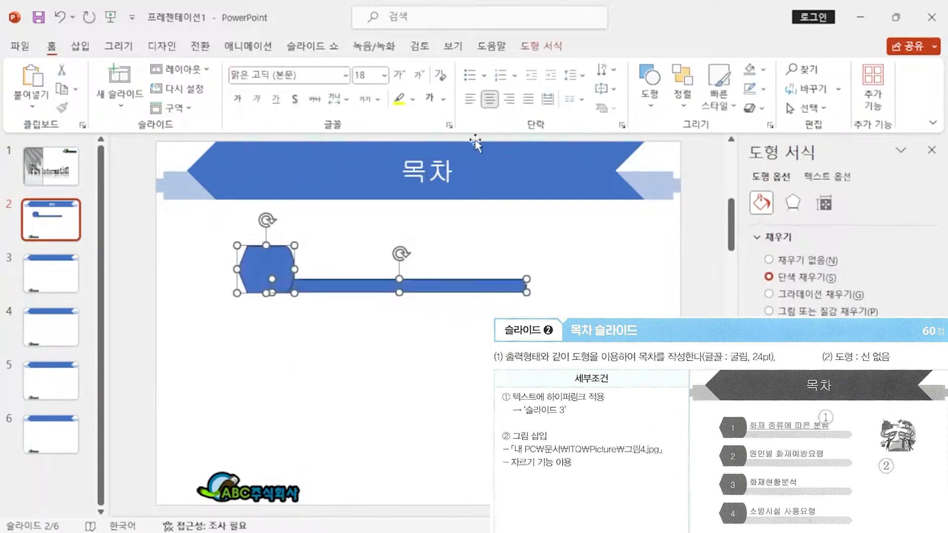
- Remove the outlines from the flowchart shape and the bar
{"action": "left_click", "coordinate": [548, 46]}
{"action": "left_click", "coordinate": [345, 88]}
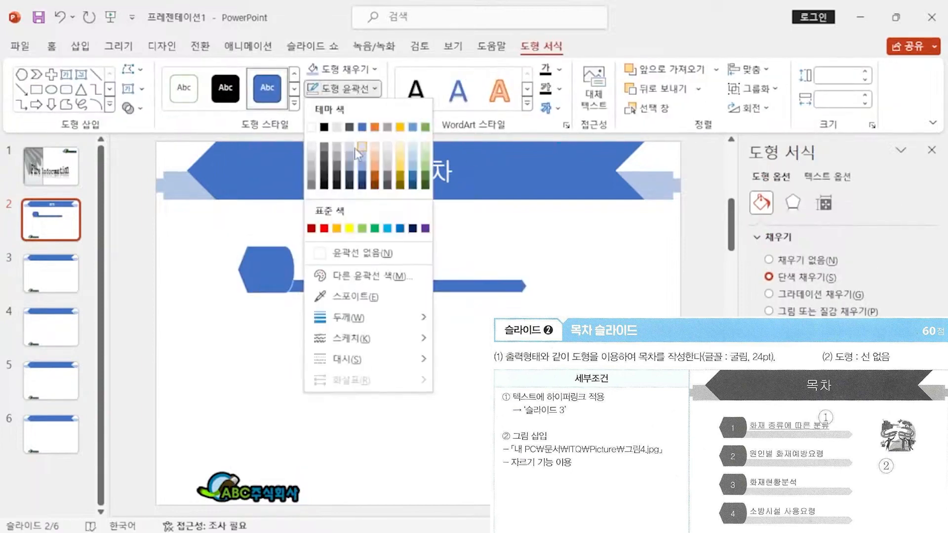
{"action": "left_click", "coordinate": [352, 254]}
{"action": "left_click", "coordinate": [370, 239]}
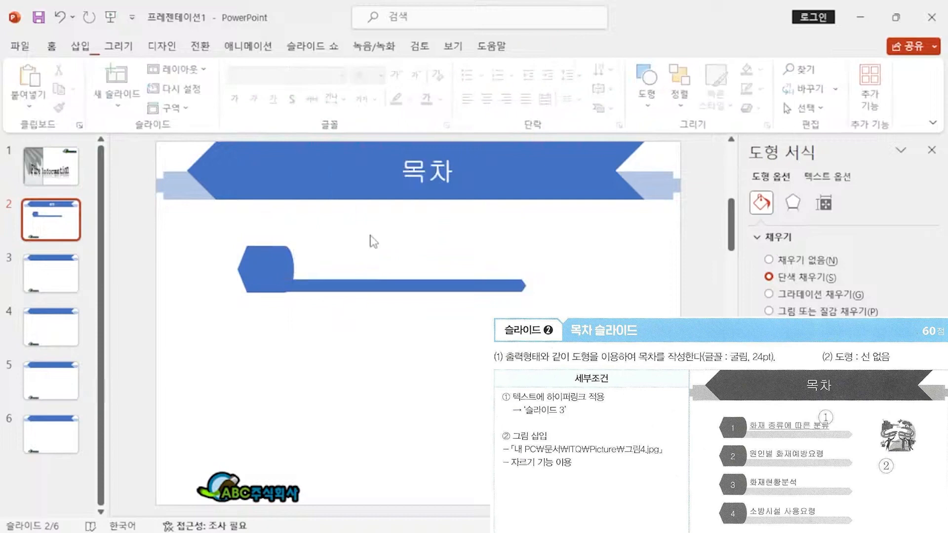
- Fill the thin bar with a lighter blue than the flowchart shape
{"action": "left_click", "coordinate": [368, 284]}
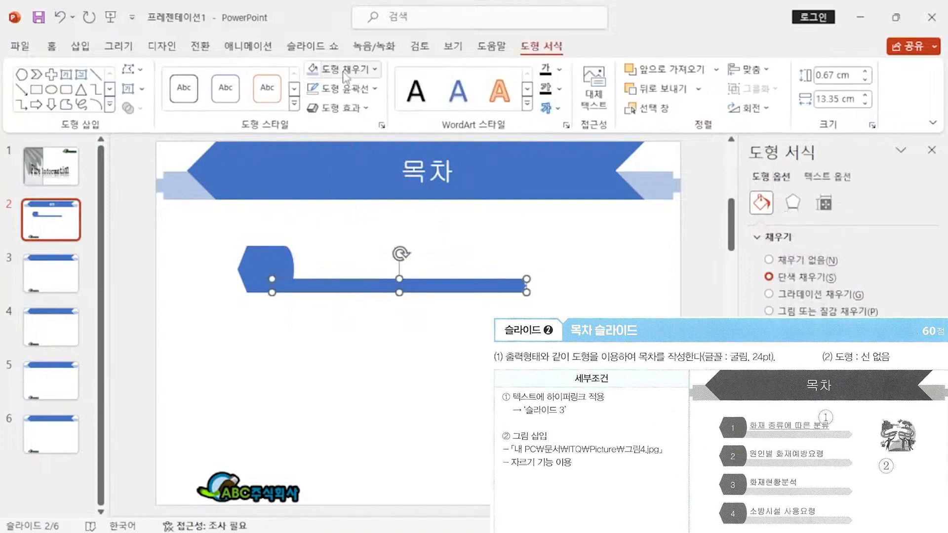
{"action": "left_click", "coordinate": [319, 74]}
{"action": "left_click", "coordinate": [401, 340]}
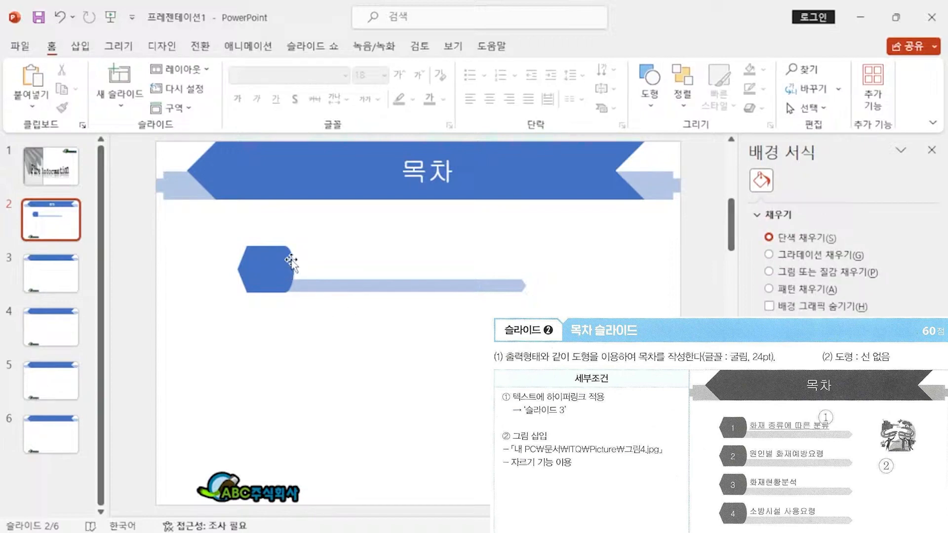
- Set the flowchart shape's font to 굴림 at 24 pt and enter the number "1" in it
{"action": "left_click", "coordinate": [271, 260]}
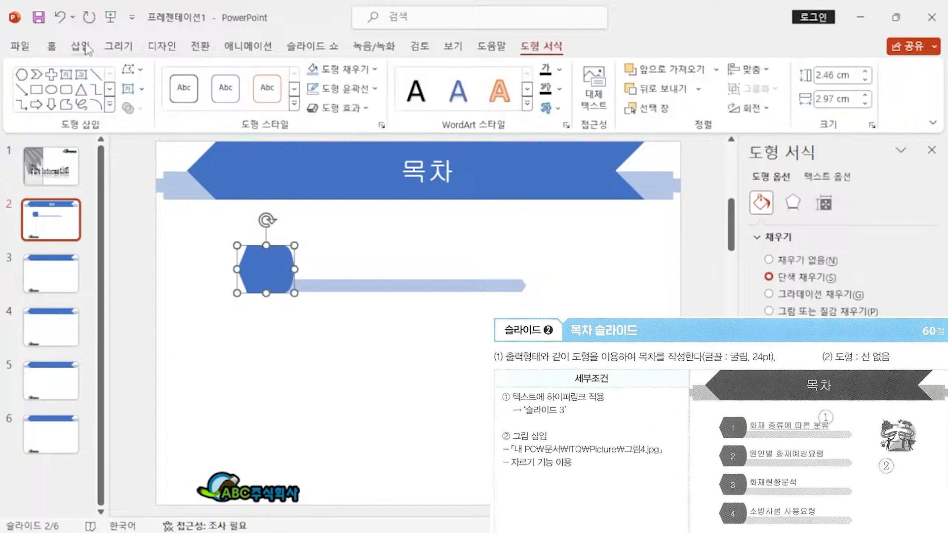
{"action": "left_click", "coordinate": [51, 46]}
{"action": "left_click", "coordinate": [304, 75]}
{"action": "type", "text": "ㄱ"}
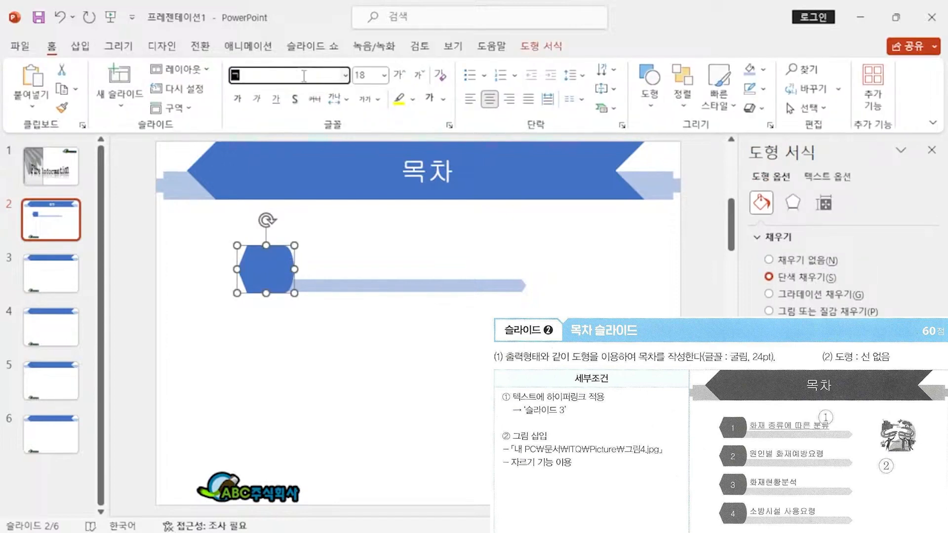
{"action": "type", "text": "림"}
{"action": "key", "text": "Tab"}
{"action": "type", "text": "2"}
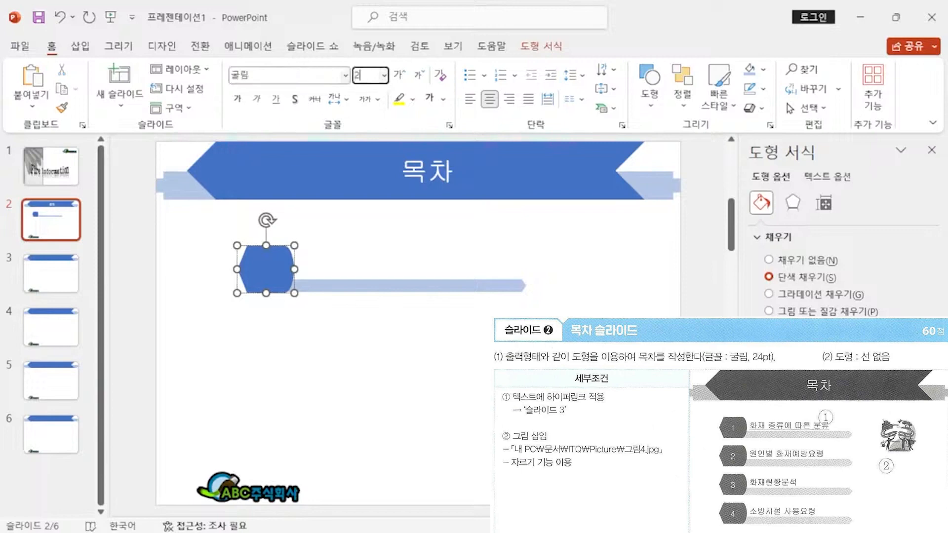
{"action": "key", "text": "Return"}
{"action": "type", "text": "1"}
{"action": "left_click", "coordinate": [441, 329]}
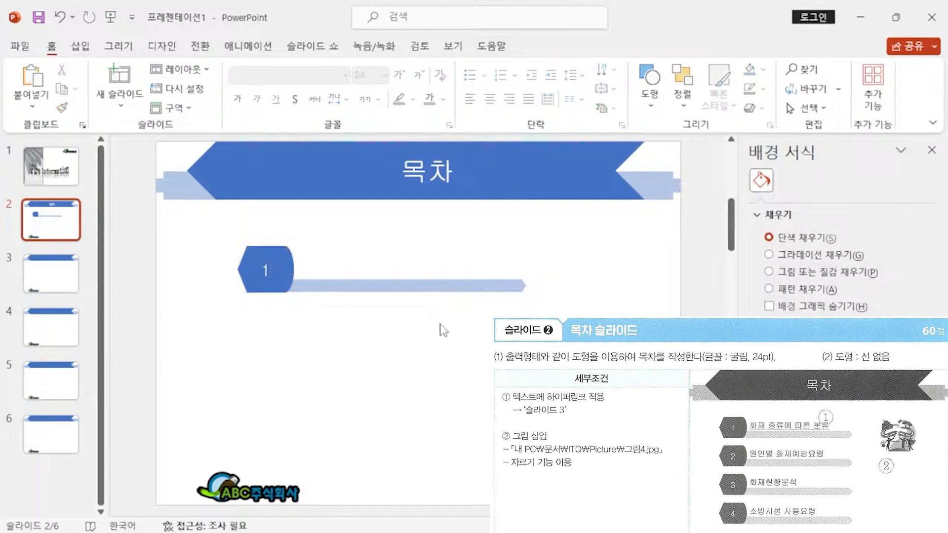
- Draw a horizontal text box directly above the light blue bar, spanning from the numbered shape to the bar's right end
{"action": "left_click", "coordinate": [79, 48]}
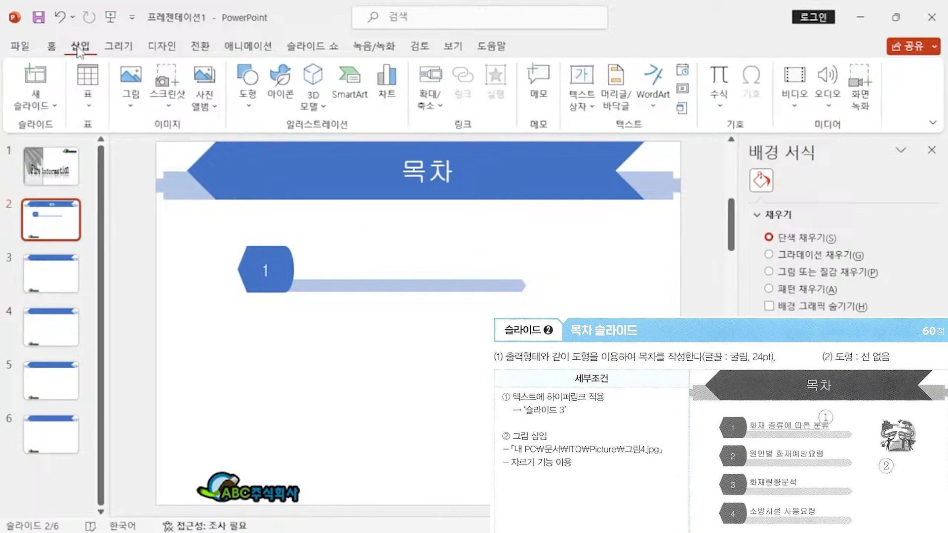
{"action": "left_click", "coordinate": [581, 77]}
{"action": "left_click_drag", "start_coordinate": [295, 254], "coordinate": [520, 279]}
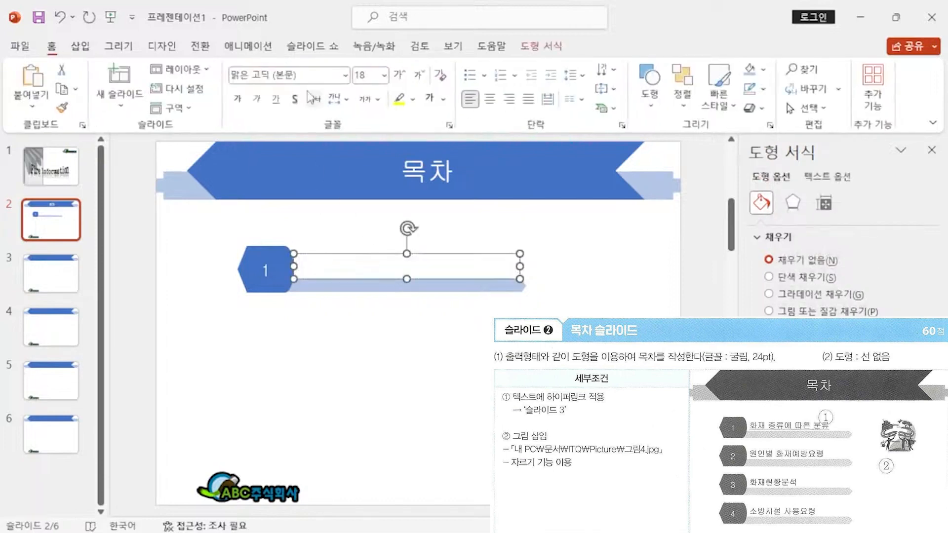
- Set the empty text box's font to 굴림 at 24 pt and enter "화재 종류에 따른 분류" in it
{"action": "left_click", "coordinate": [303, 74]}
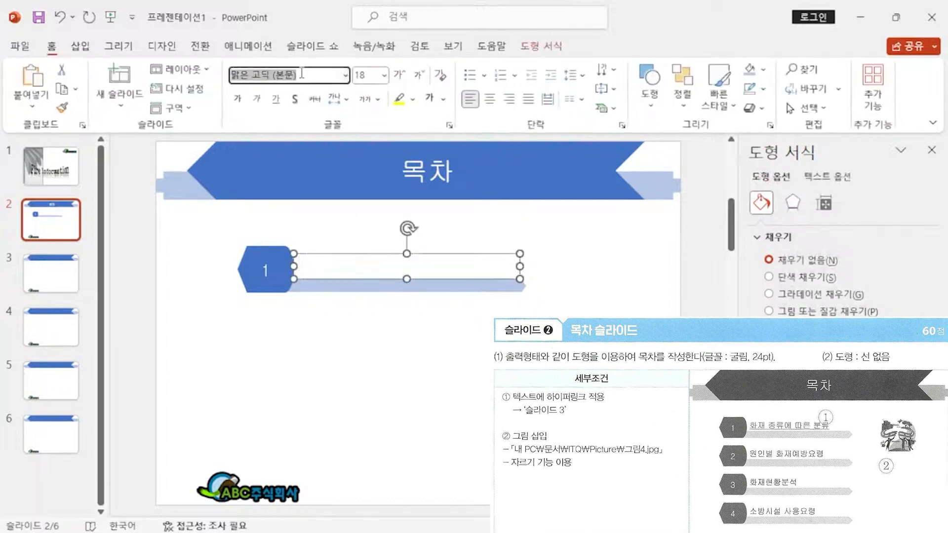
{"action": "type", "text": "굴림"}
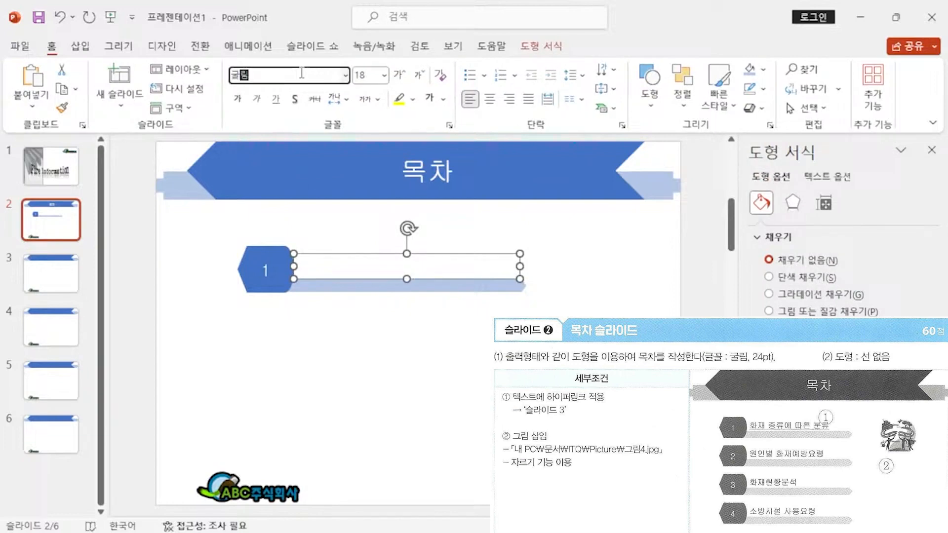
{"action": "key", "text": "Tab"}
{"action": "key", "text": "Return"}
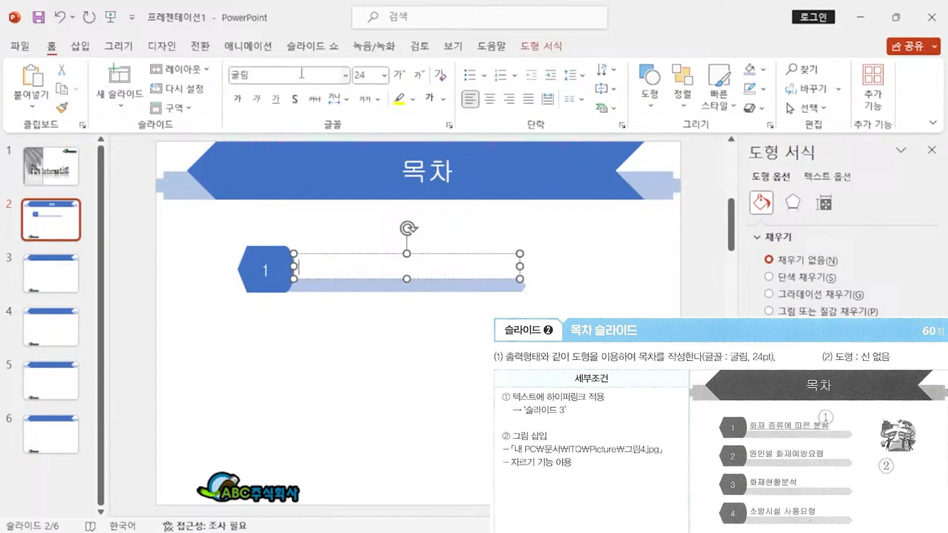
{"action": "type", "text": "화재 종"}
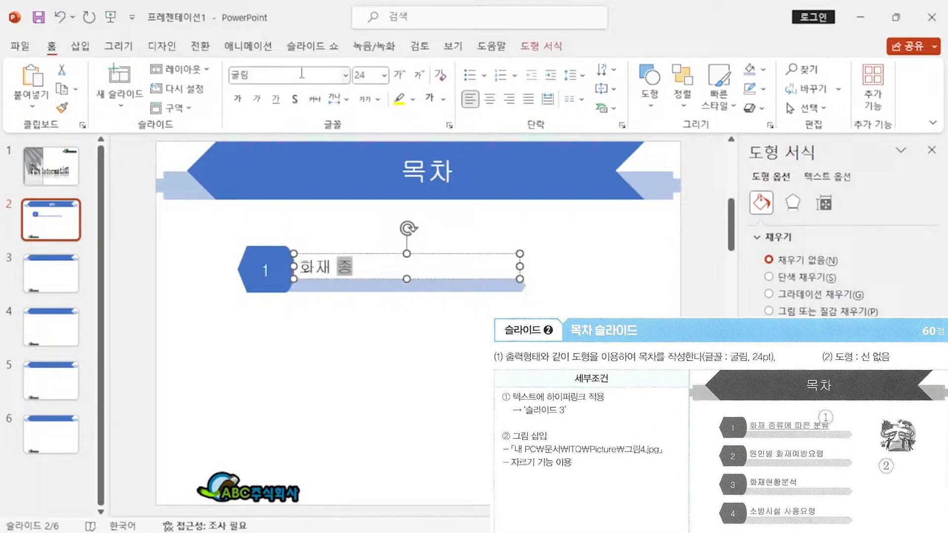
{"action": "type", "text": "류에 따르 분류"}
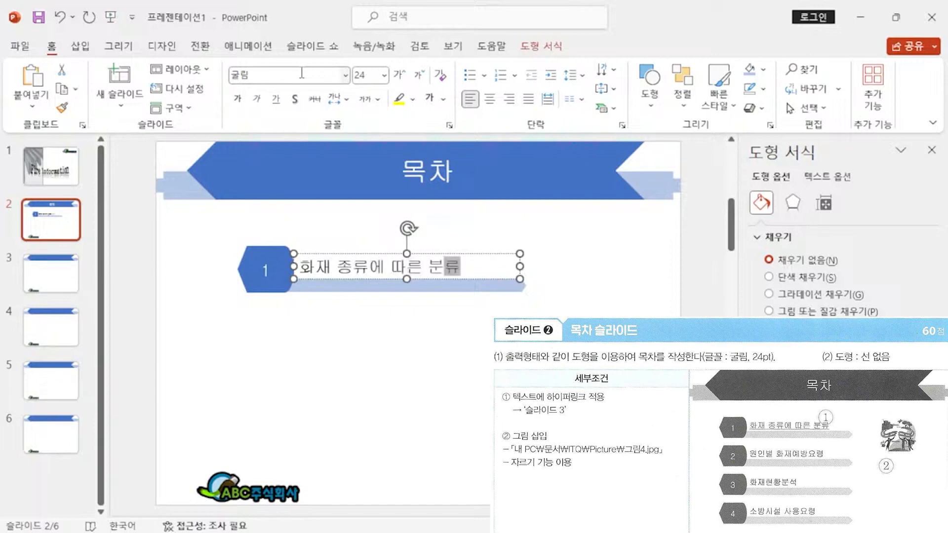
{"action": "left_click", "coordinate": [418, 349]}
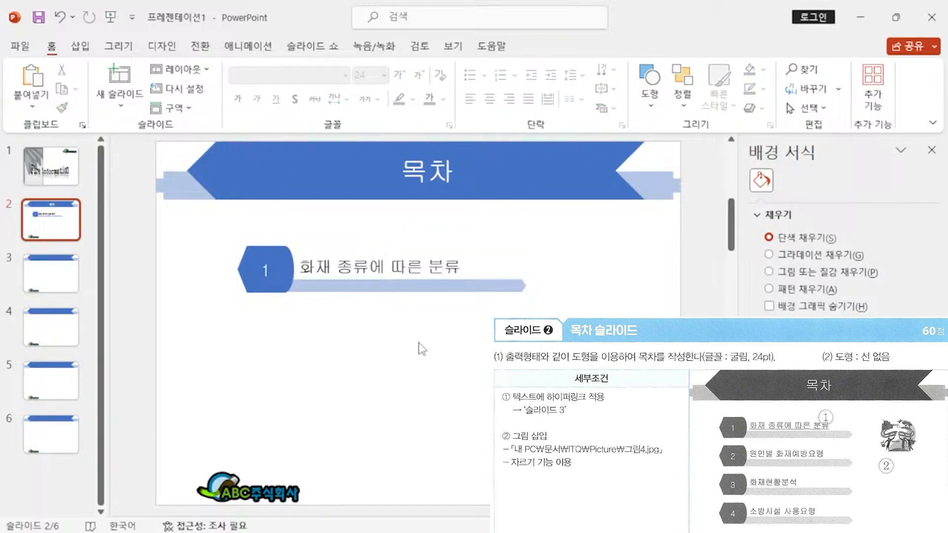
- Duplicate the first contents row, including its numbered shape, bar and text box, into three aligned copies stacked below it
{"action": "left_click_drag", "start_coordinate": [196, 240], "coordinate": [612, 357]}
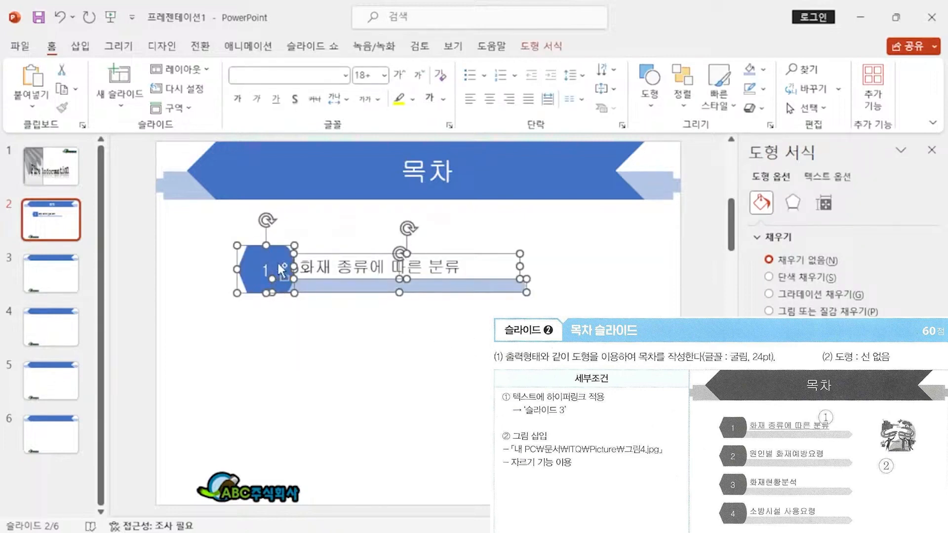
{"action": "left_click_drag", "start_coordinate": [280, 266], "coordinate": [279, 388]}
{"action": "left_click_drag", "start_coordinate": [280, 388], "coordinate": [283, 444]}
{"action": "left_click", "coordinate": [562, 366]}
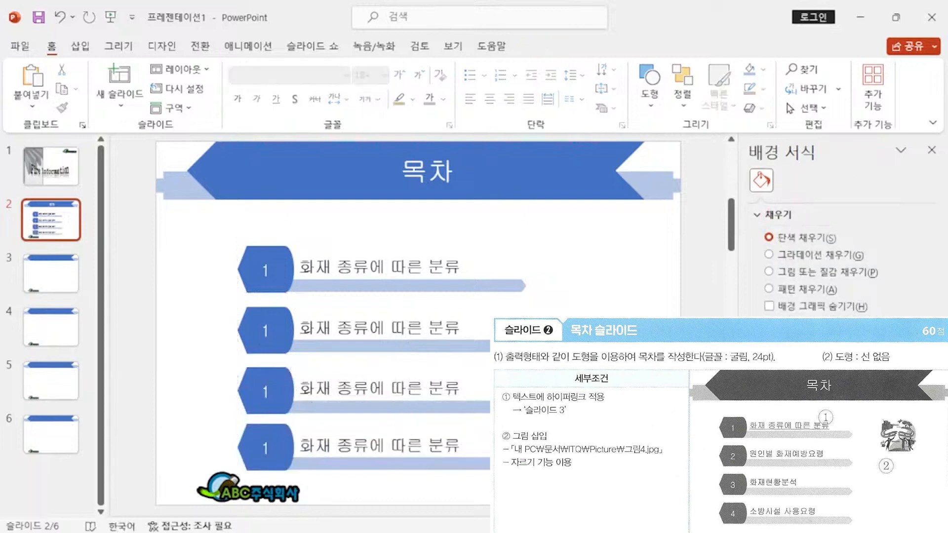
- Nudge the second, third and fourth contents rows slightly upward so that the four rows are evenly spaced
{"action": "left_click_drag", "start_coordinate": [182, 312], "coordinate": [539, 356]}
{"action": "left_click_drag", "start_coordinate": [209, 304], "coordinate": [542, 370]}
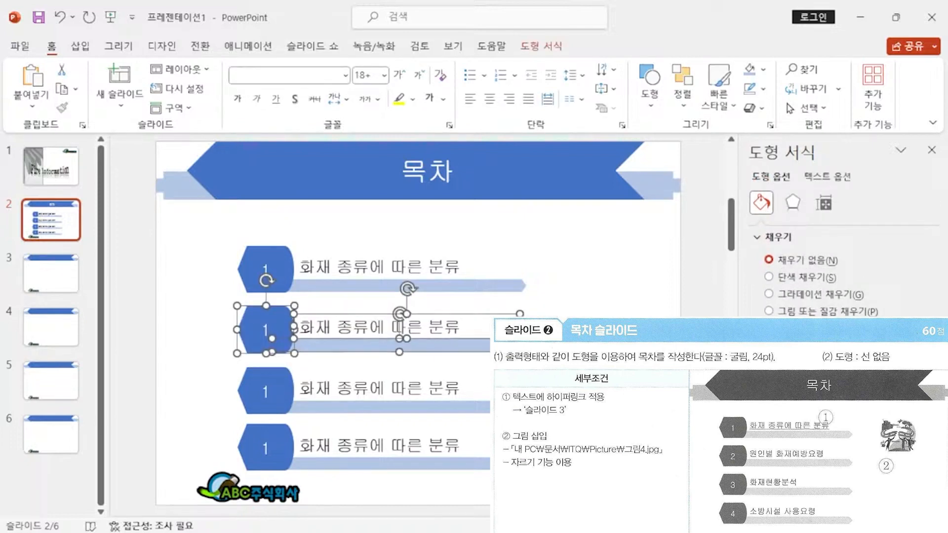
{"action": "left_click_drag", "start_coordinate": [205, 366], "coordinate": [542, 430]}
{"action": "key", "text": "ctrl+Up"}
{"action": "key", "text": "ctrl+Up"}
{"action": "key", "text": "ctrl+Up"}
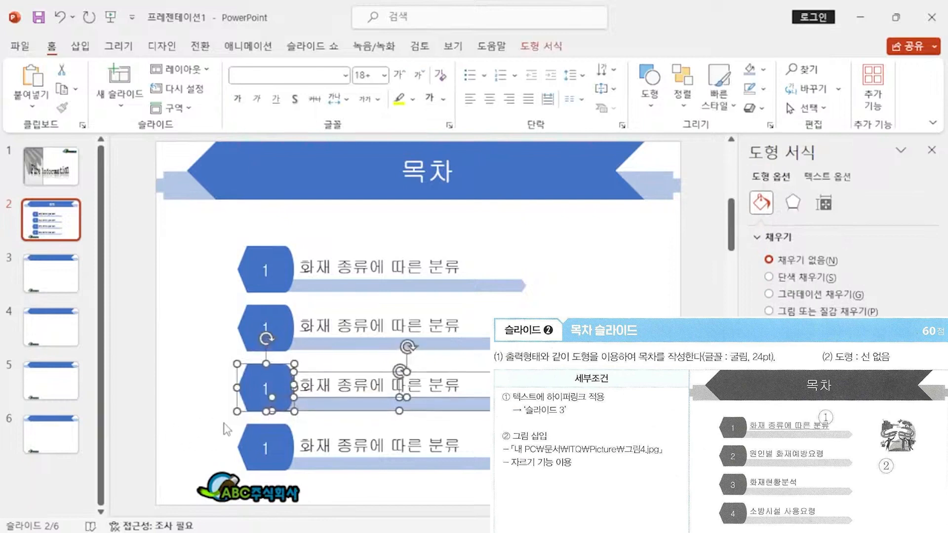
{"action": "left_click_drag", "start_coordinate": [223, 420], "coordinate": [542, 479]}
{"action": "key", "text": "ctrl+Up"}
{"action": "key", "text": "ctrl+Up"}
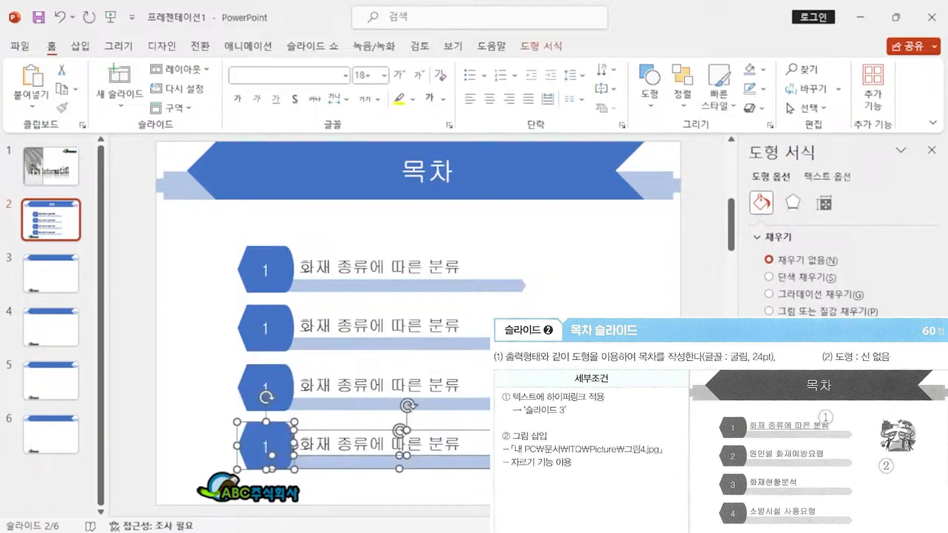
{"action": "left_click", "coordinate": [542, 478]}
- Change the numbers in the second, third and fourth numbered shapes to 2, 3 and 4
{"action": "left_click", "coordinate": [274, 332]}
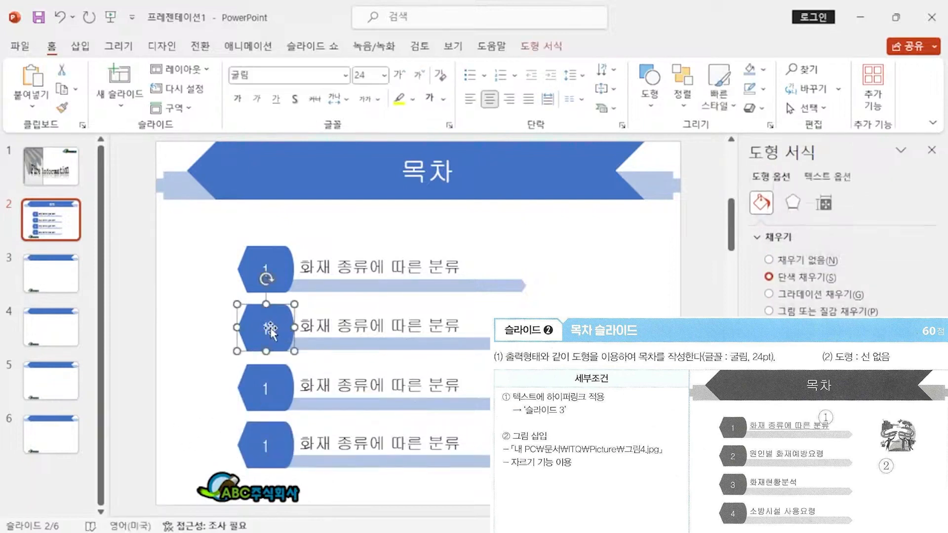
{"action": "type", "text": "2"}
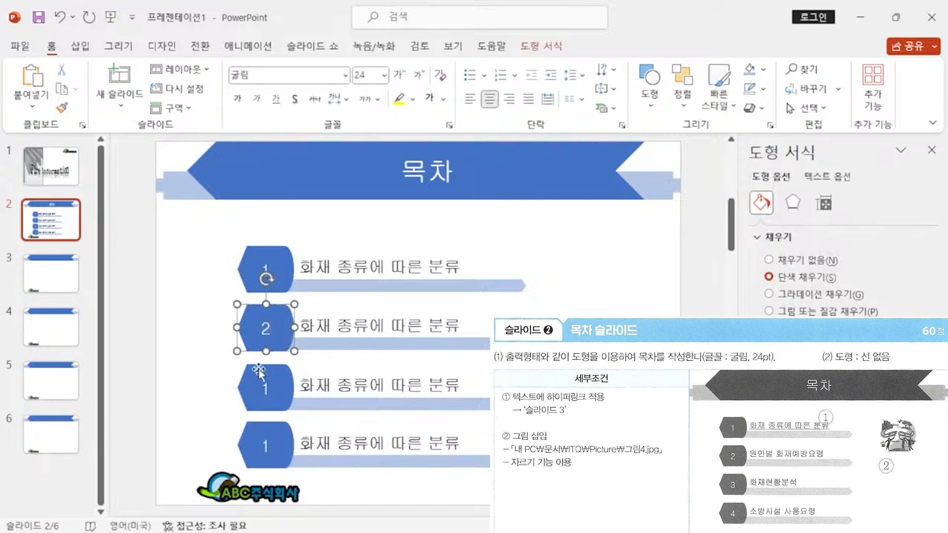
{"action": "left_click", "coordinate": [277, 388]}
{"action": "key", "text": "BackSpace"}
{"action": "type", "text": "3"}
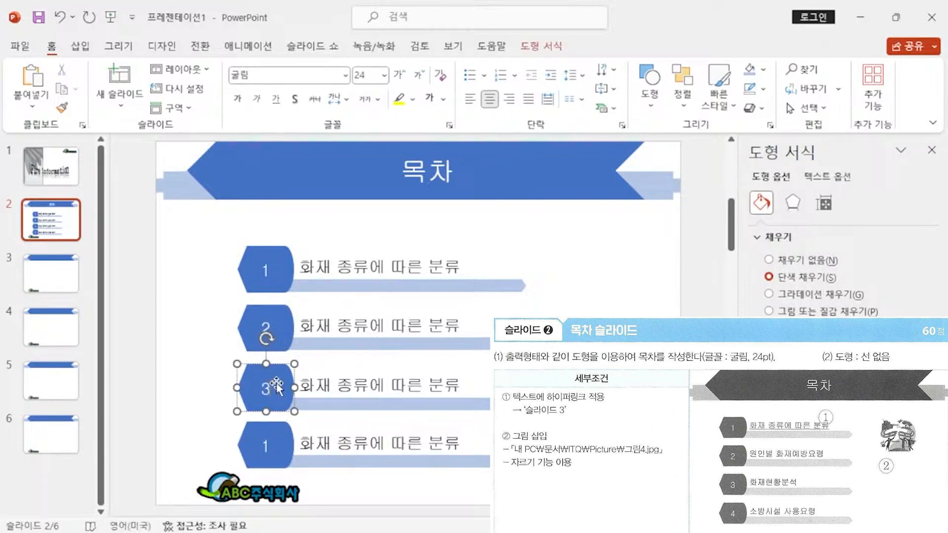
{"action": "left_click", "coordinate": [277, 444]}
{"action": "key", "text": "BackSpace"}
{"action": "type", "text": "4"}
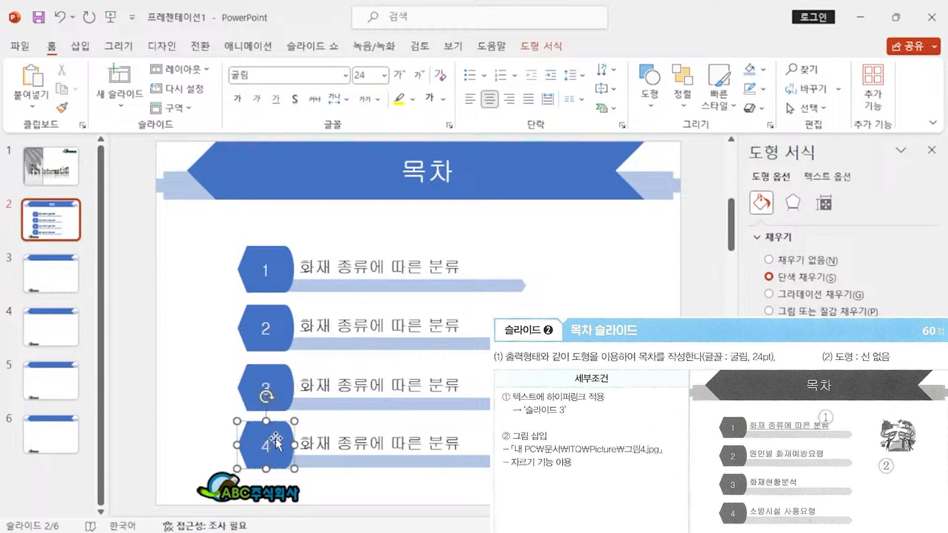
- Replace the text of row 2 with "원인별 화재예방요령" and the text of row 3 with "화재현황분석"
{"action": "left_click_drag", "start_coordinate": [299, 326], "coordinate": [460, 326]}
{"action": "type", "text": "원인별 ㅎ"}
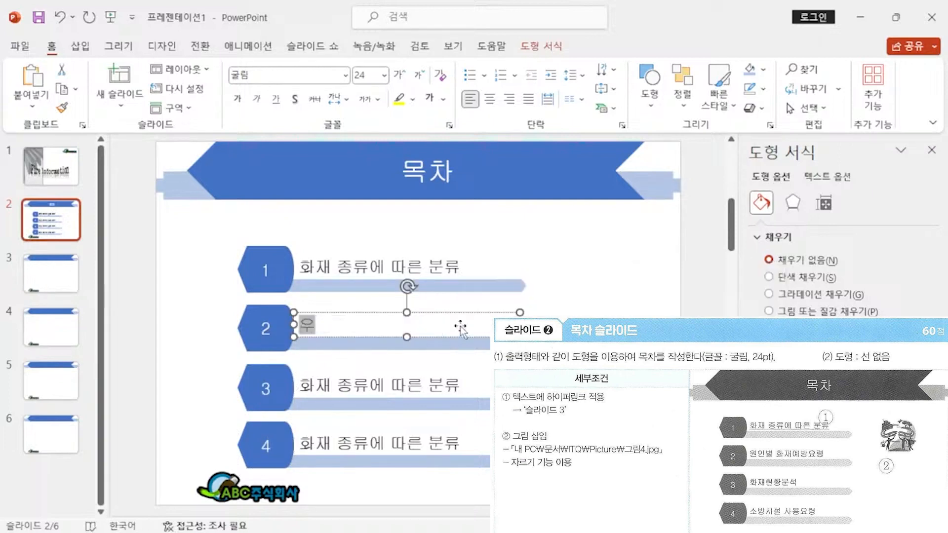
{"action": "type", "text": "화재예방요령"}
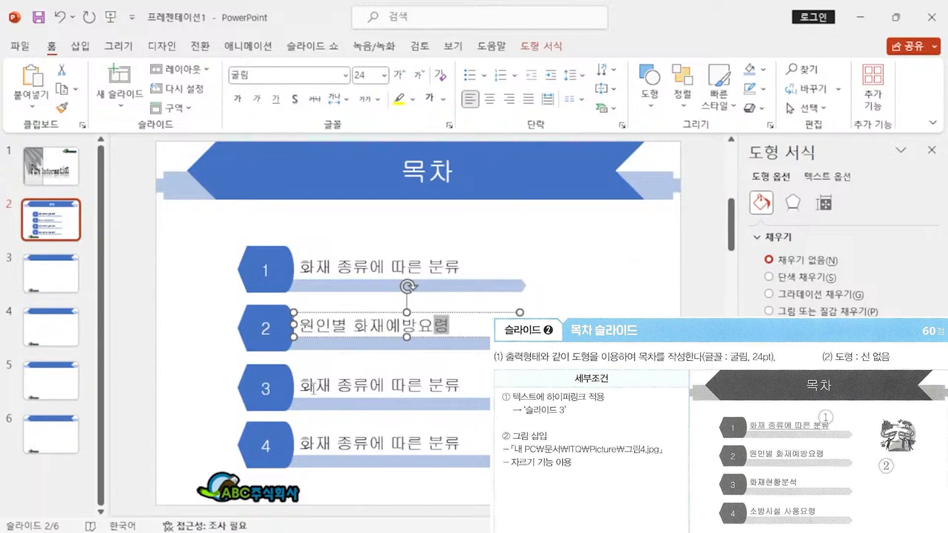
{"action": "left_click_drag", "start_coordinate": [299, 386], "coordinate": [475, 390]}
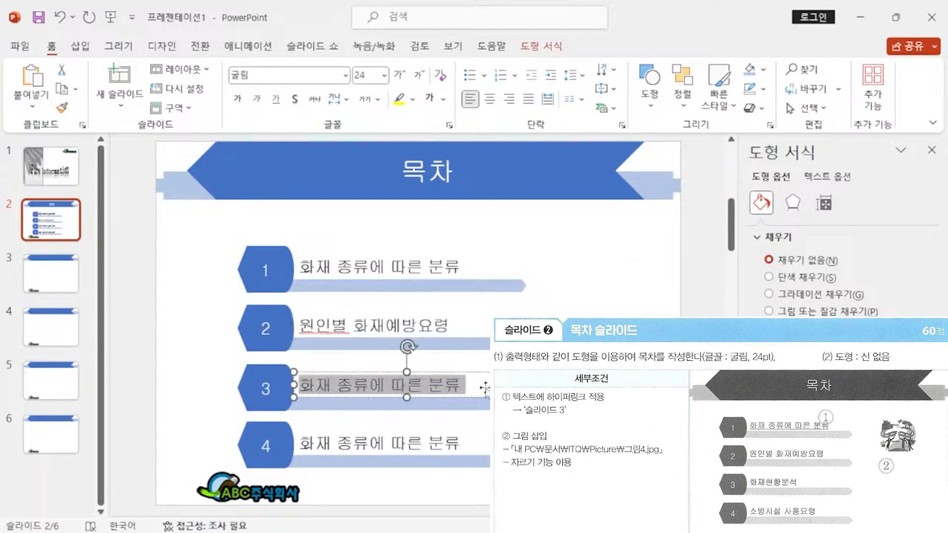
{"action": "type", "text": "화재현황분"}
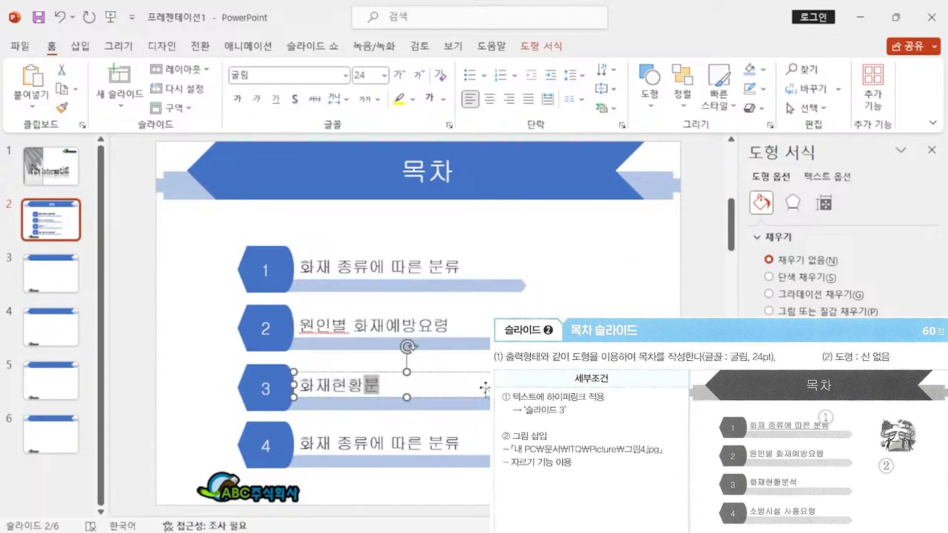
{"action": "type", "text": "석"}
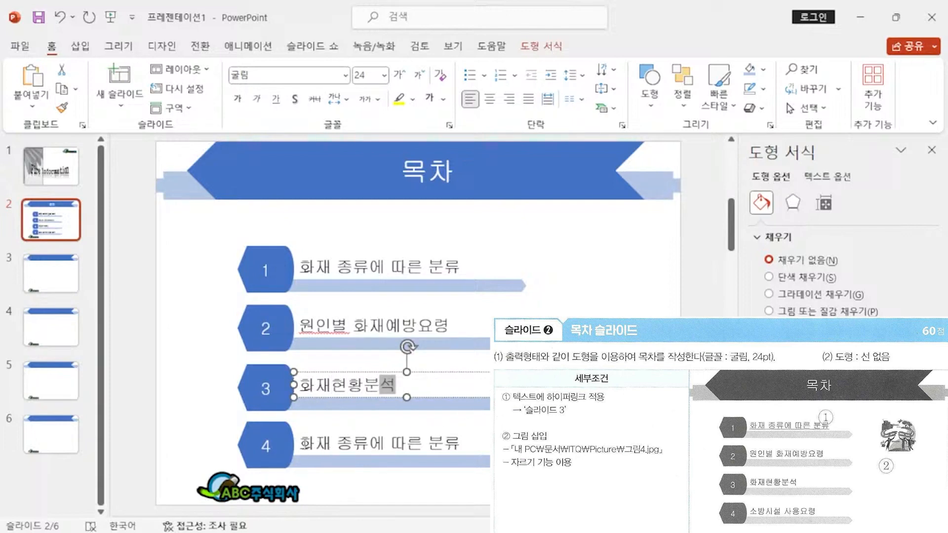
- Replace the text of row 4 with "소방시설 사용요령"
{"action": "left_click_drag", "start_coordinate": [299, 443], "coordinate": [486, 435]}
{"action": "type", "text": "소방"}
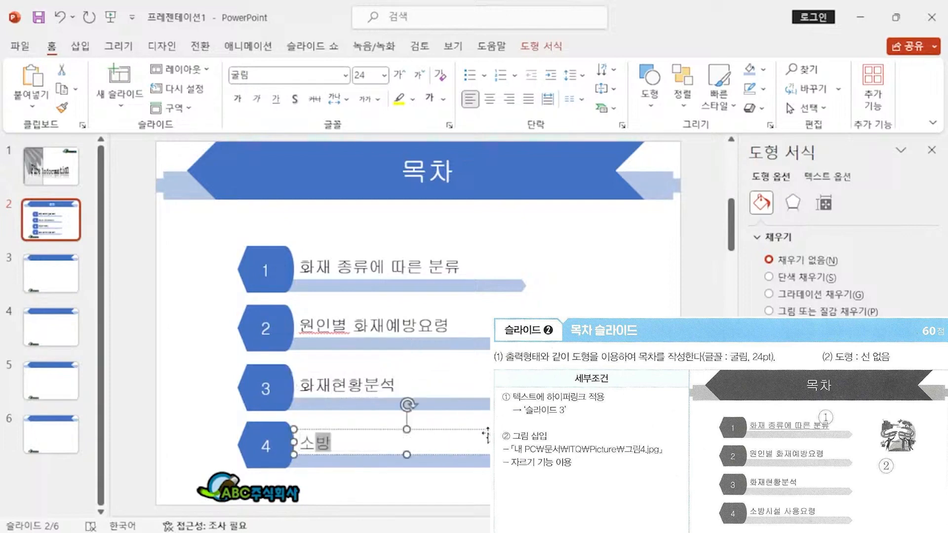
{"action": "type", "text": "시설 사용요령"}
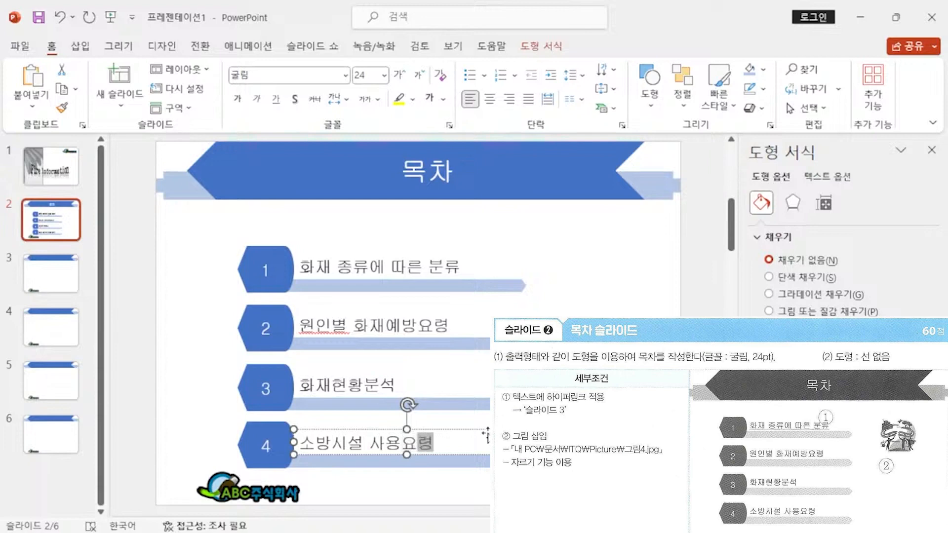
{"action": "left_click", "coordinate": [594, 242]}
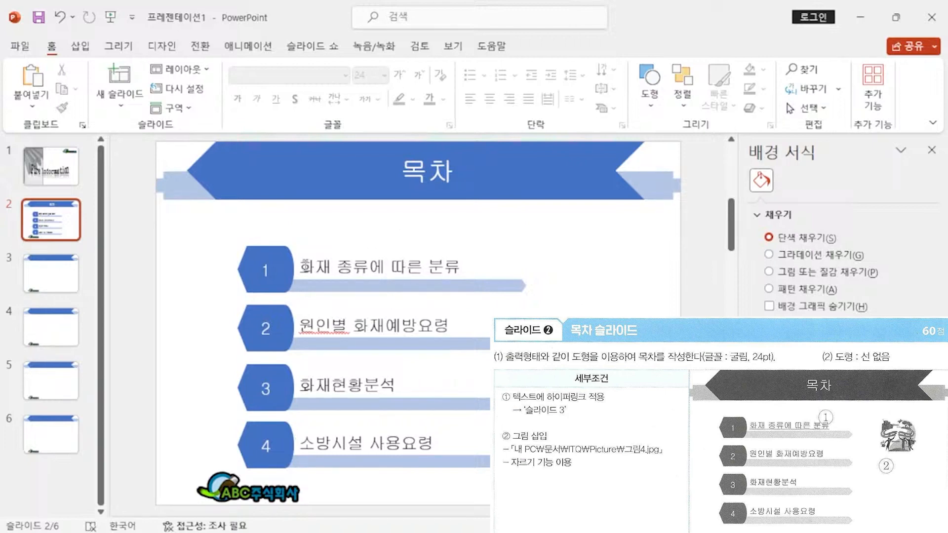
- Add a hyperlink from the text "화재 종류에 따른 분류" to 슬라이드 3 of the current document
{"action": "left_click_drag", "start_coordinate": [299, 266], "coordinate": [481, 270]}
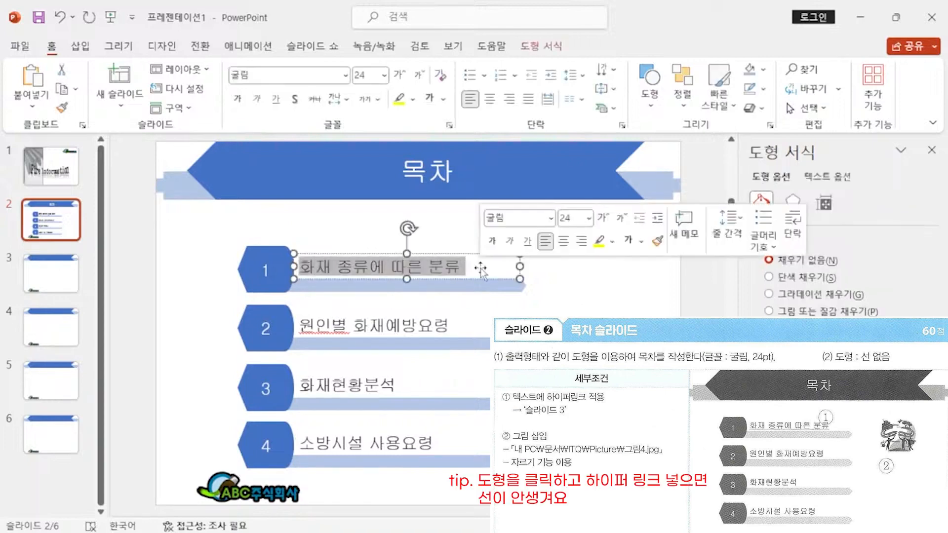
{"action": "right_click", "coordinate": [428, 267]}
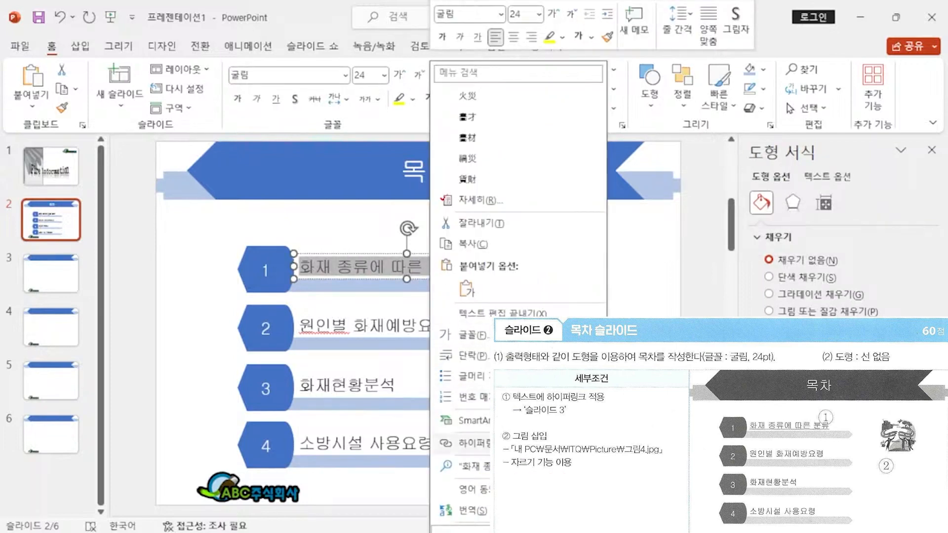
{"action": "left_click", "coordinate": [475, 443]}
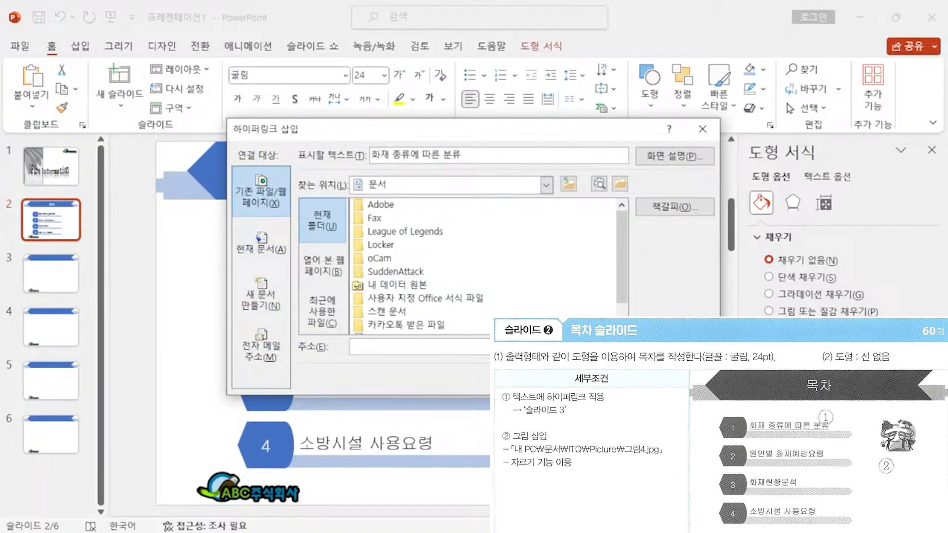
{"action": "left_click", "coordinate": [278, 257]}
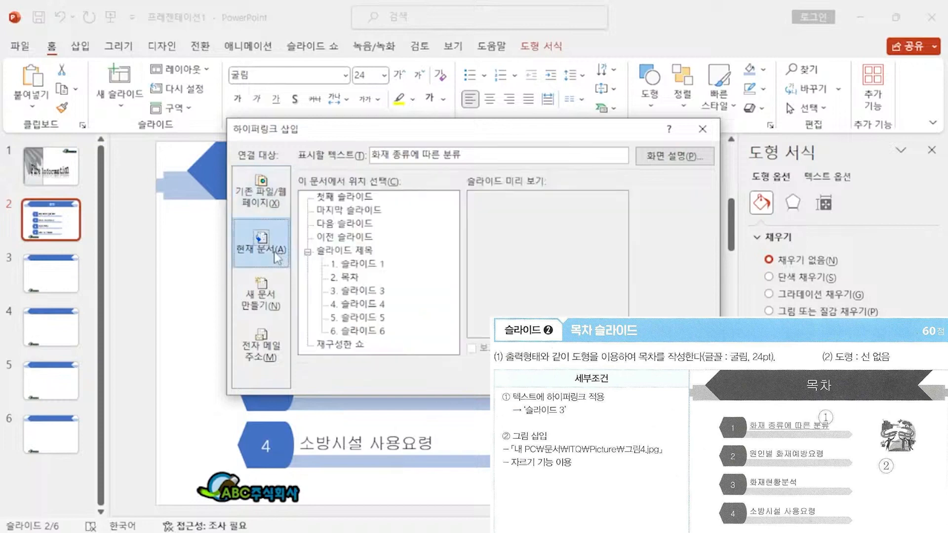
{"action": "left_click", "coordinate": [373, 294]}
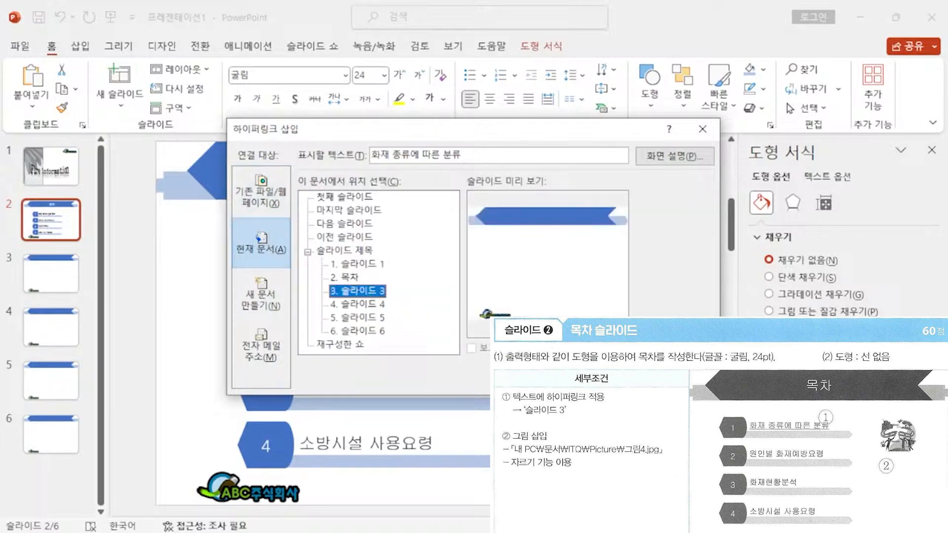
{"action": "key", "text": "Return"}
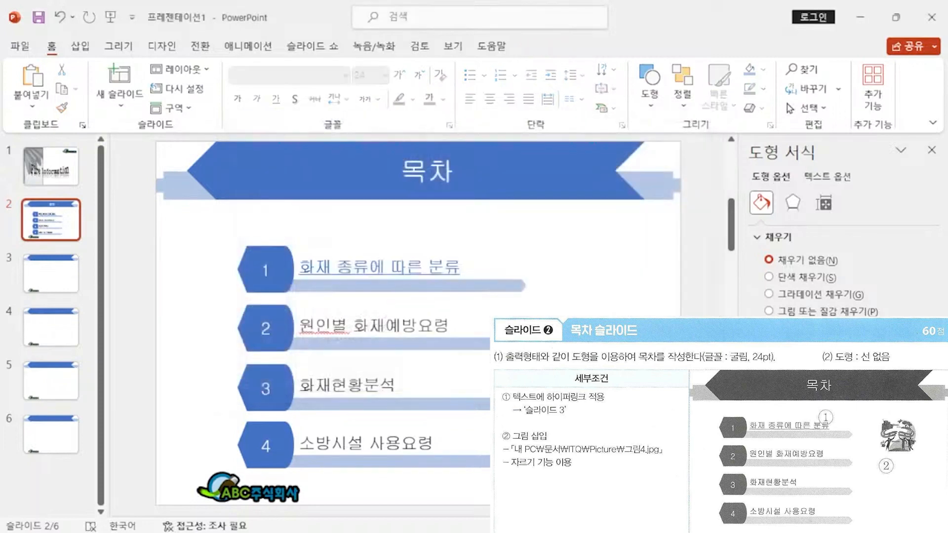
{"action": "left_click", "coordinate": [413, 244]}
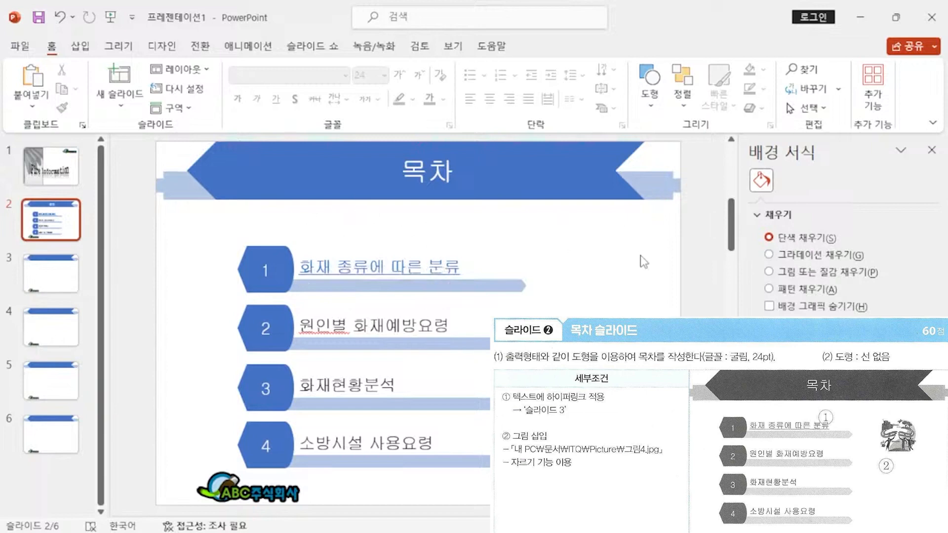
- Insert the picture 그림4 from the Picture folder on this device into the contents slide
{"action": "left_click", "coordinate": [78, 48]}
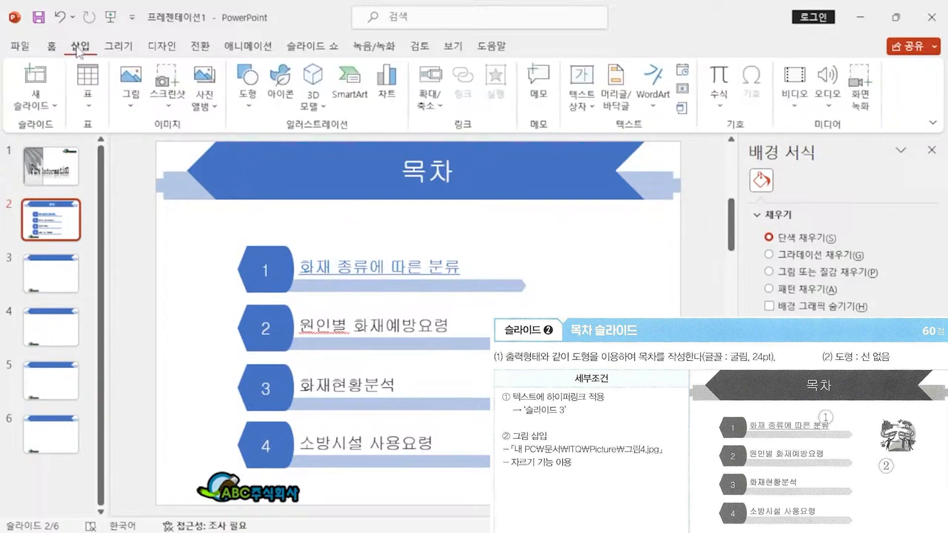
{"action": "left_click", "coordinate": [131, 84]}
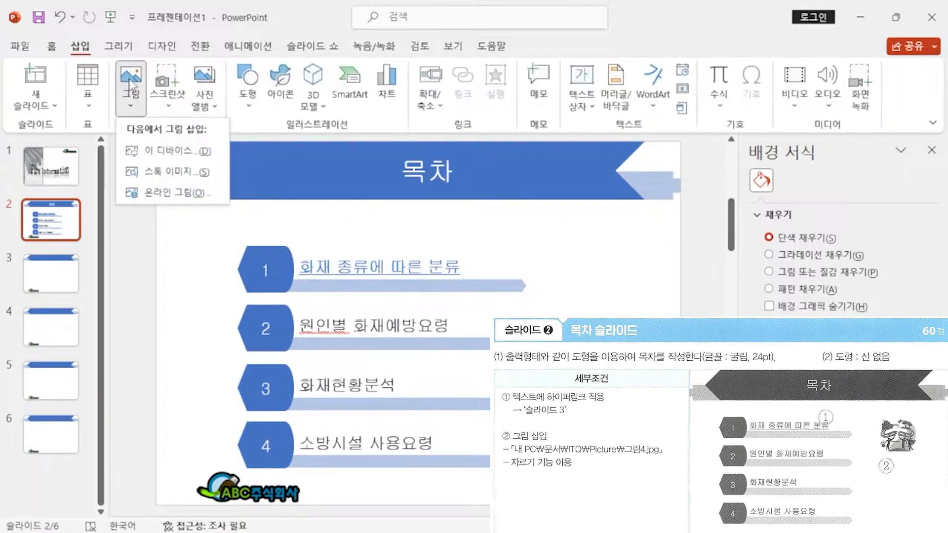
{"action": "left_click", "coordinate": [143, 151]}
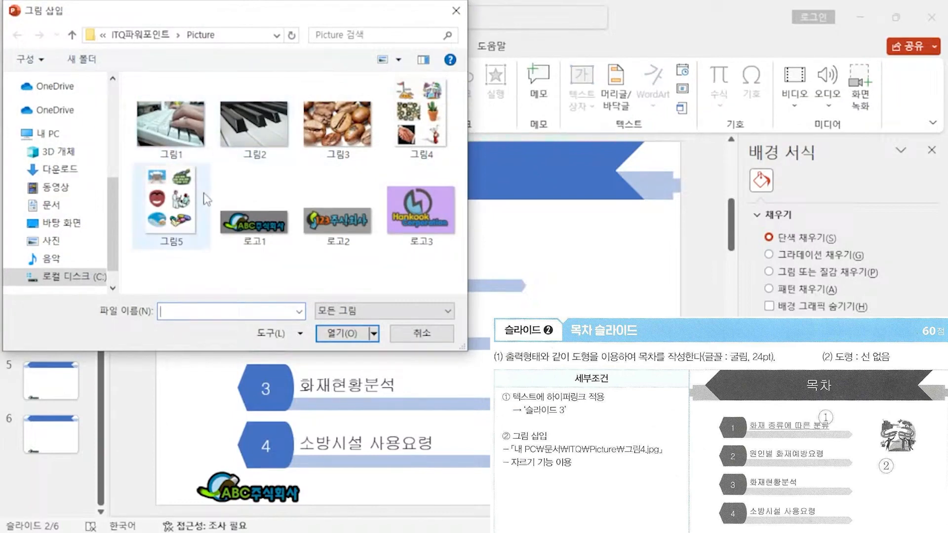
{"action": "double_click", "coordinate": [431, 99]}
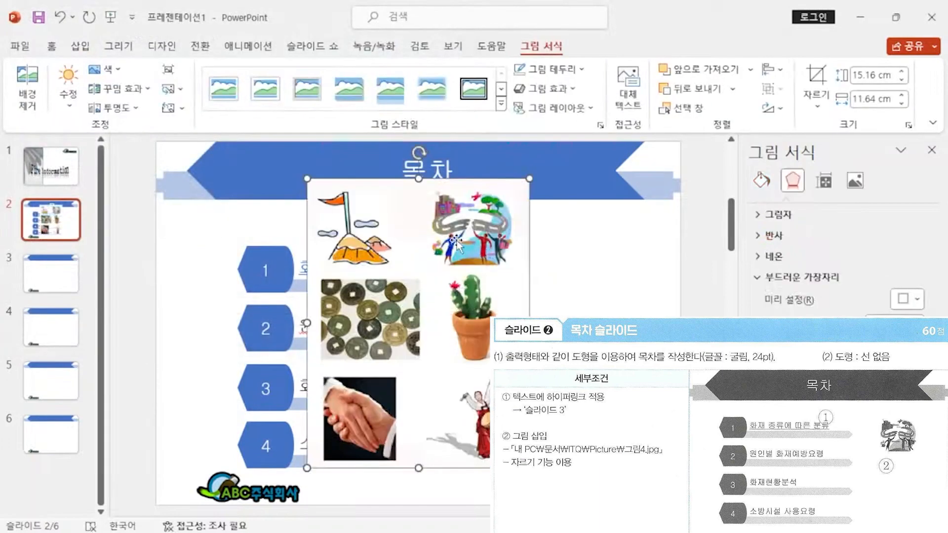
- Crop the inserted picture down to the illustration of people under a winding road, about 4.75 cm high by 5.43 cm wide
{"action": "left_click", "coordinate": [814, 79]}
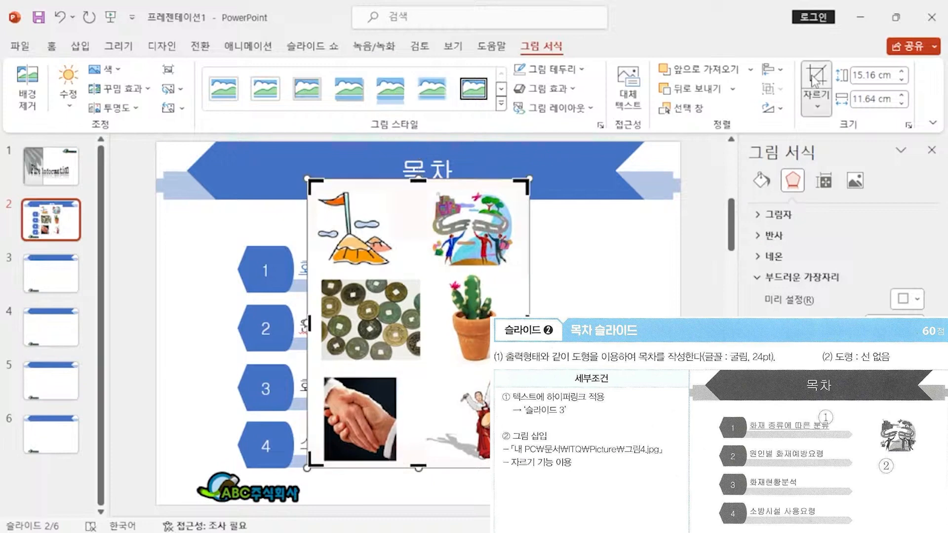
{"action": "left_click_drag", "start_coordinate": [309, 323], "coordinate": [427, 323]}
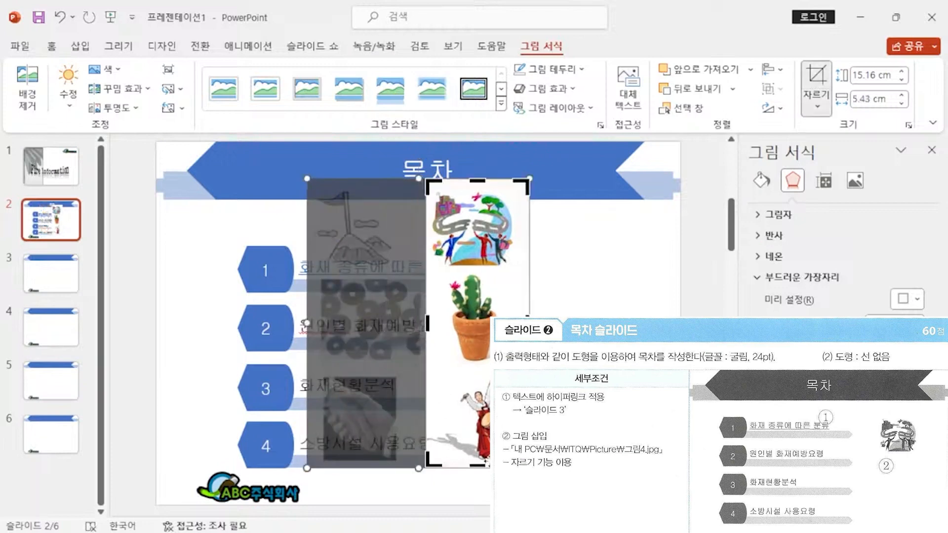
{"action": "left_click_drag", "start_coordinate": [481, 466], "coordinate": [492, 270]}
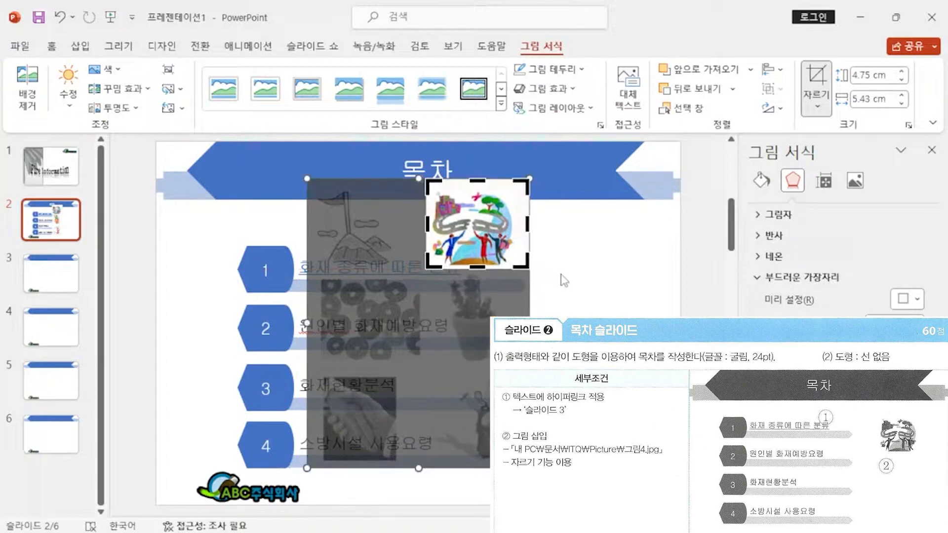
{"action": "key", "text": "Escape"}
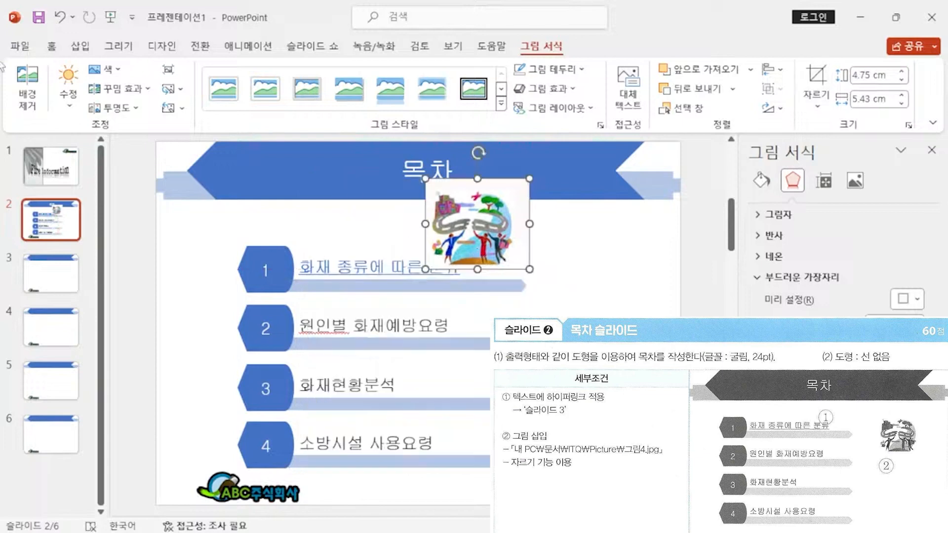
- Move the cropped picture to the empty area right of the first contents item and deselect it
{"action": "left_click_drag", "start_coordinate": [464, 223], "coordinate": [599, 304]}
{"action": "key", "text": "Escape"}
{"action": "left_click", "coordinate": [597, 421]}
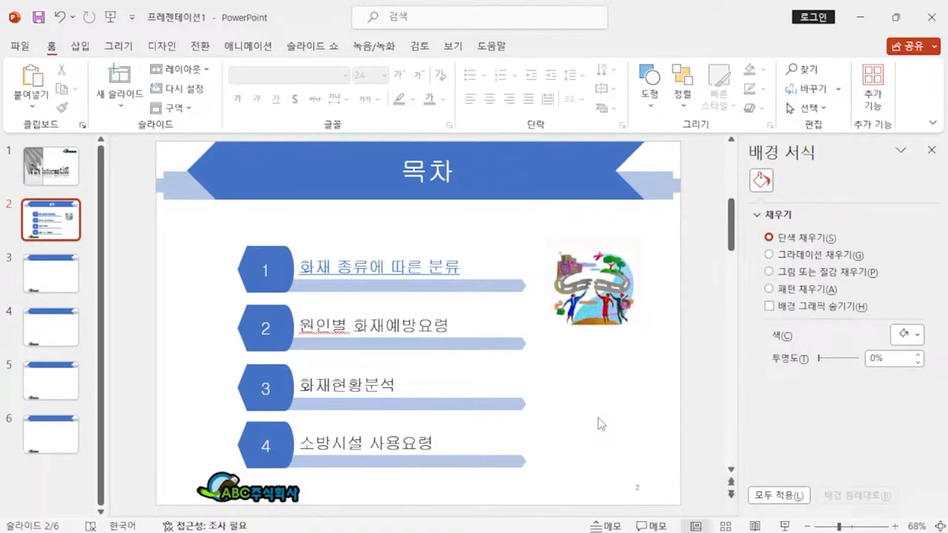
- Enter the title "1. 화재 종류에 따른 분류" on slide 3
{"action": "left_click", "coordinate": [51, 272]}
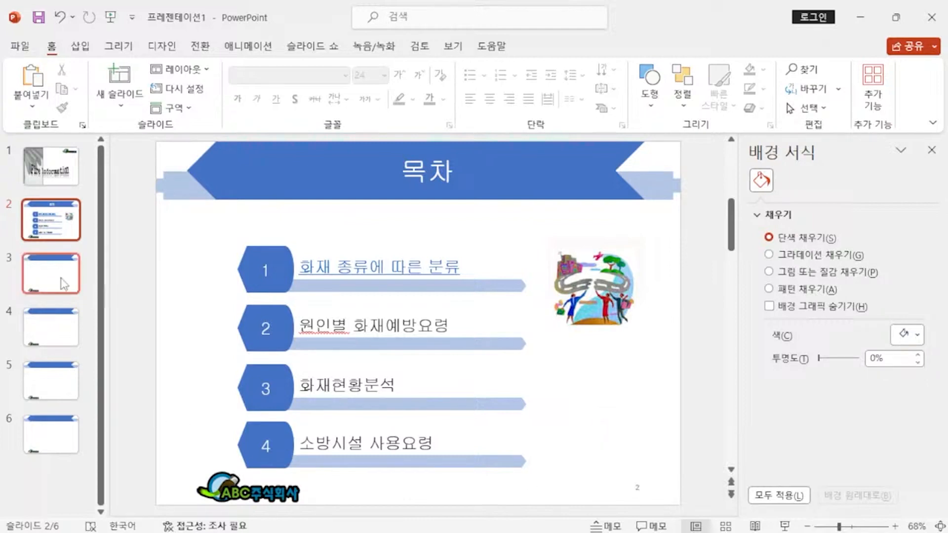
{"action": "left_click", "coordinate": [327, 183]}
{"action": "type", "text": "1. Ghkwo 종류에 따르"}
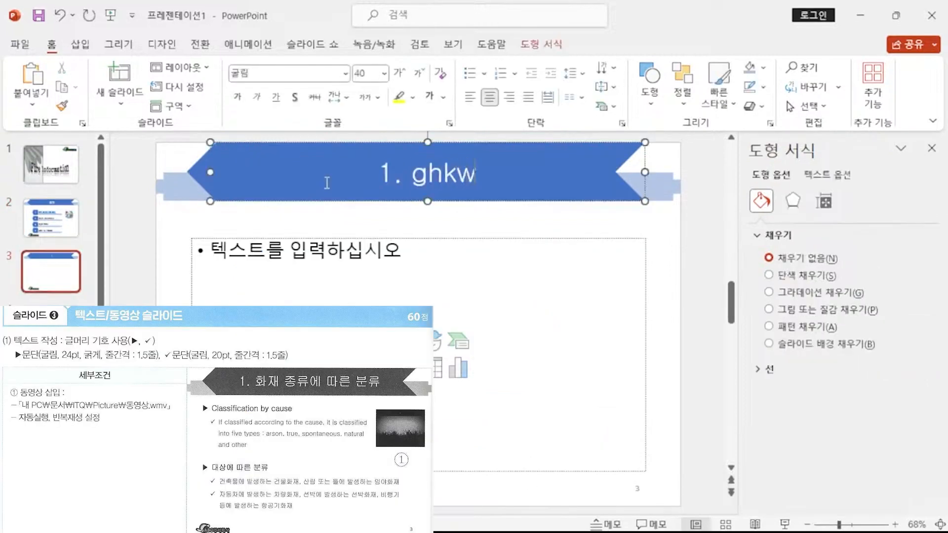
{"action": "key", "text": "BackSpace"}
{"action": "key", "text": "BackSpace"}
{"action": "key", "text": "BackSpace"}
{"action": "key", "text": "BackSpace"}
{"action": "key", "text": "BackSpace"}
{"action": "key", "text": "BackSpace"}
{"action": "key", "text": "BackSpace"}
{"action": "key", "text": "BackSpace"}
{"action": "key", "text": "BackSpace"}
{"action": "key", "text": "BackSpace"}
{"action": "key", "text": "BackSpace"}
{"action": "key", "text": "BackSpace"}
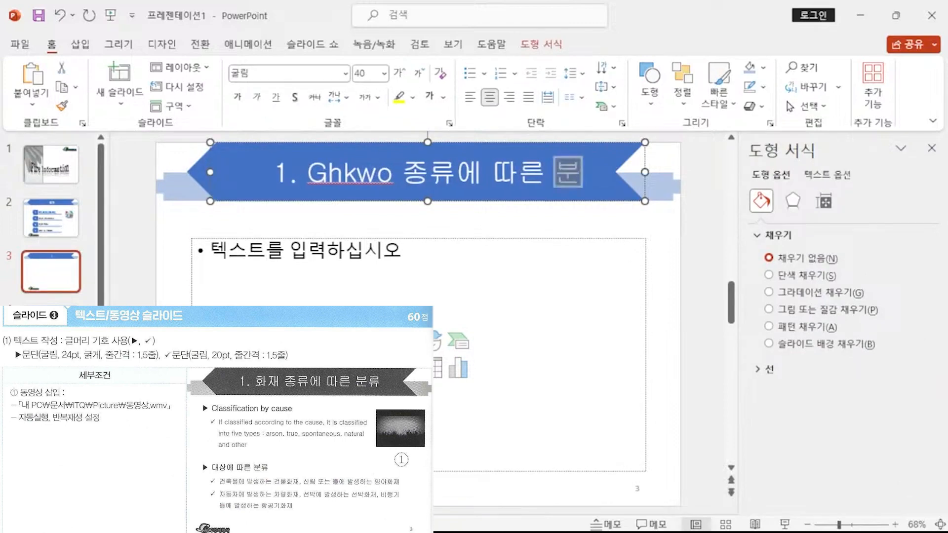
{"action": "type", "text": "화재 종류에 따른 분류"}
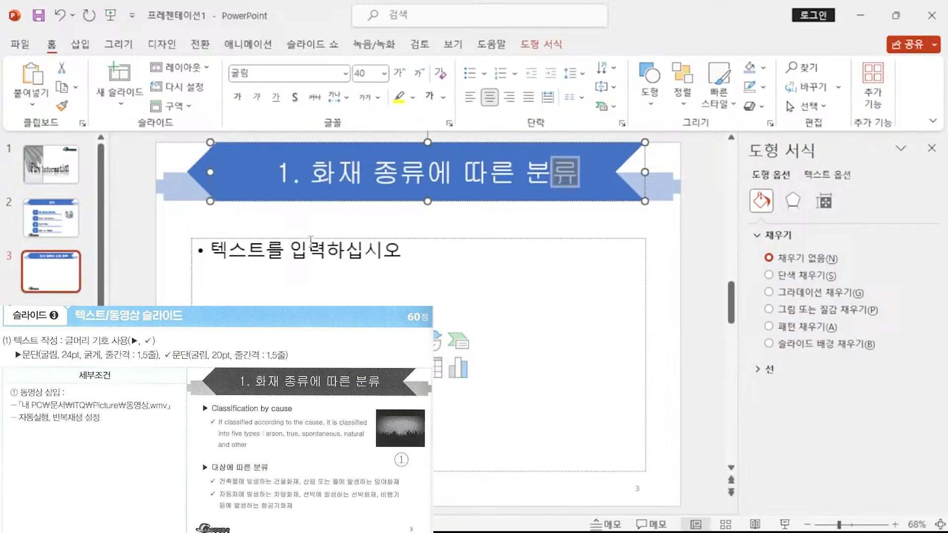
- Set the bullet of slide 3's body placeholder to the solid right-pointing triangle (▶) from the Wingdings 3 font, character code 117
{"action": "left_click", "coordinate": [306, 255]}
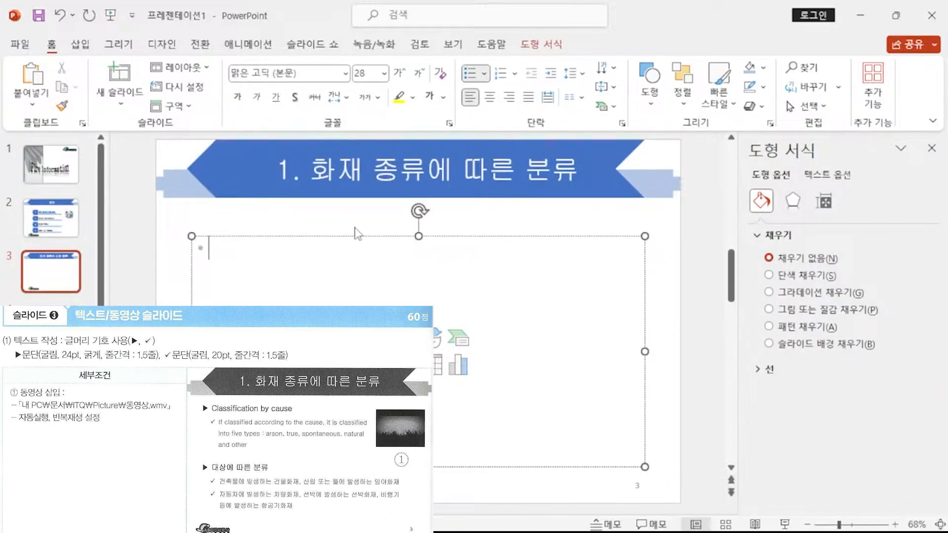
{"action": "left_click", "coordinate": [484, 74]}
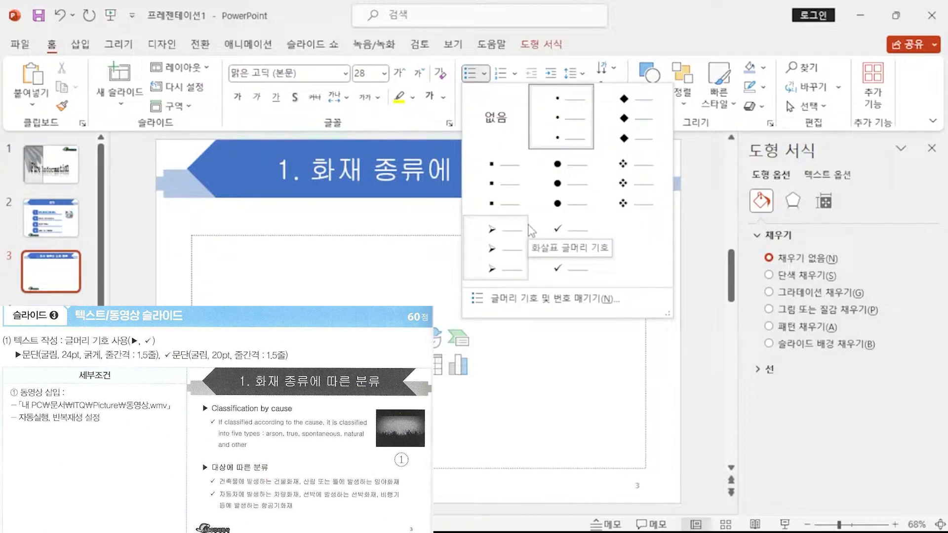
{"action": "left_click", "coordinate": [557, 247]}
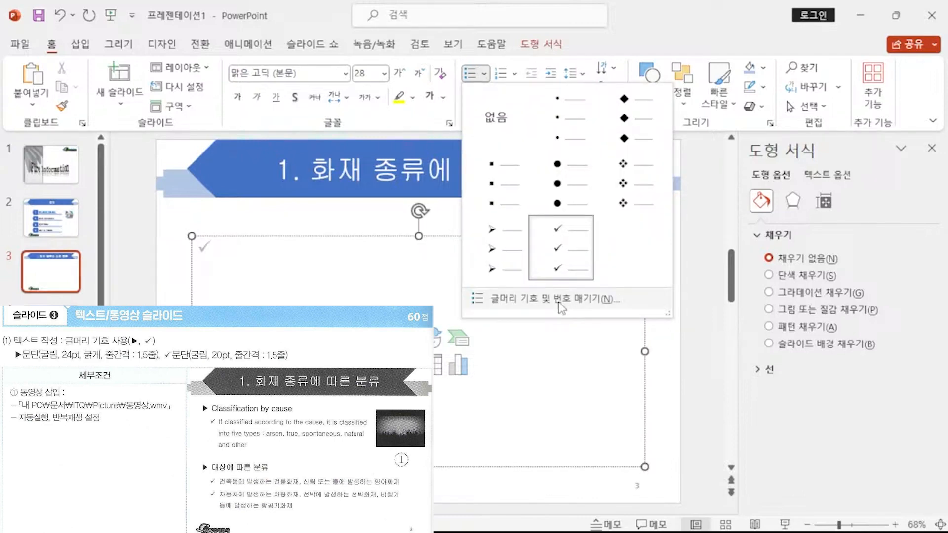
{"action": "left_click", "coordinate": [559, 301]}
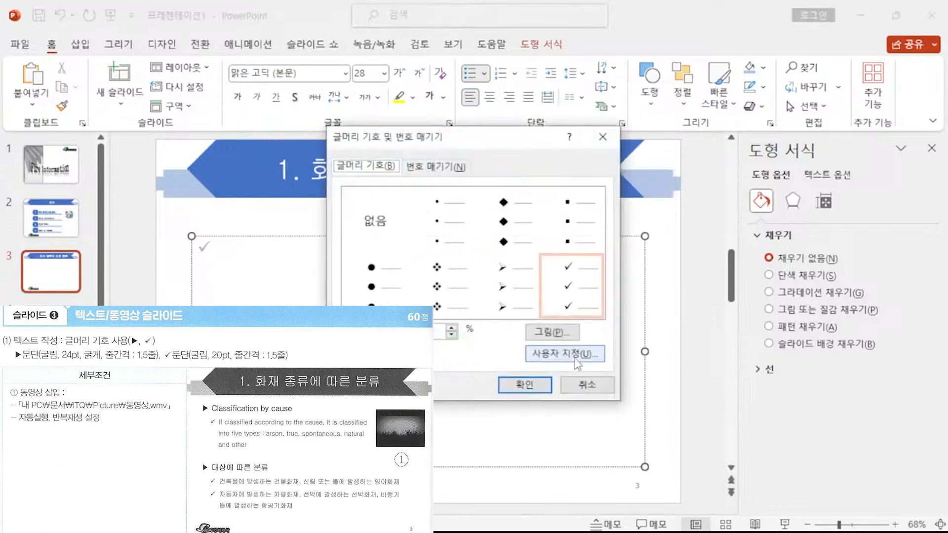
{"action": "left_click", "coordinate": [554, 351]}
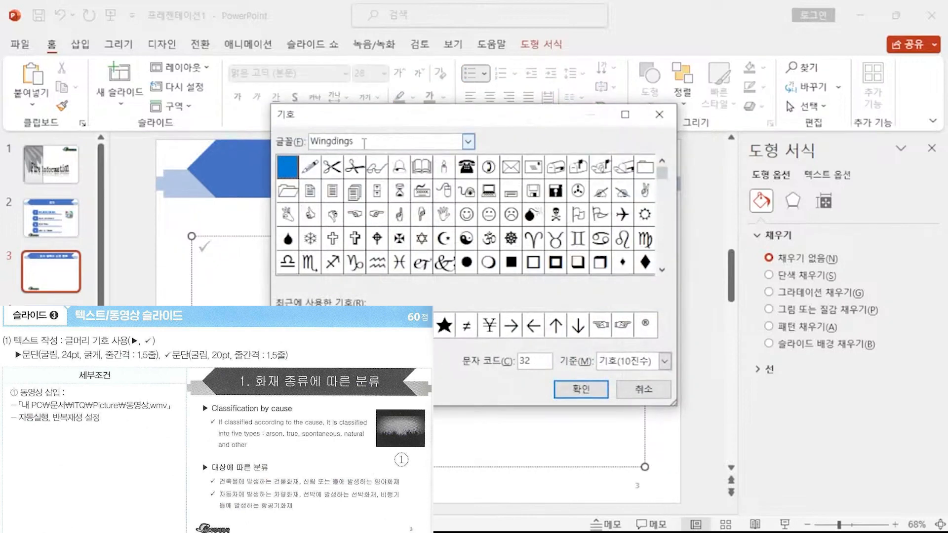
{"action": "left_click", "coordinate": [662, 271]}
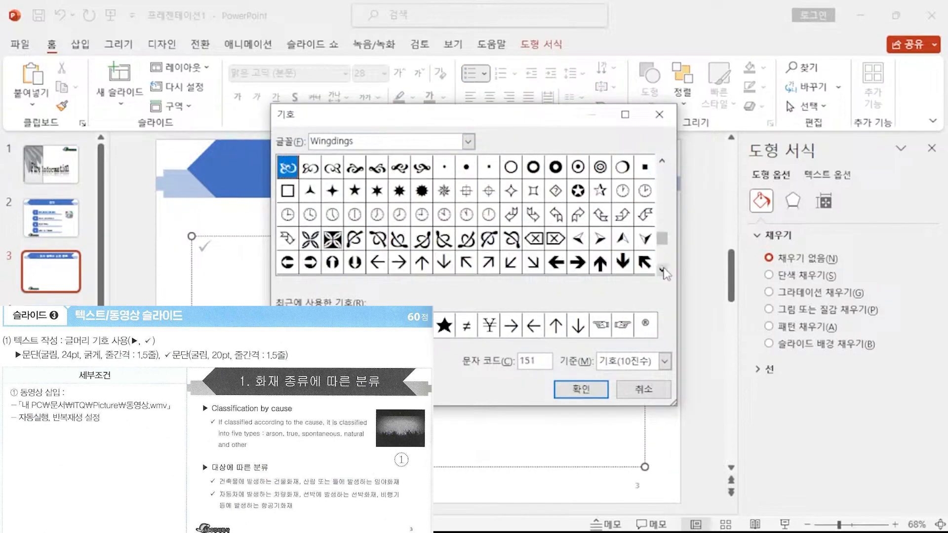
{"action": "left_click", "coordinate": [468, 142]}
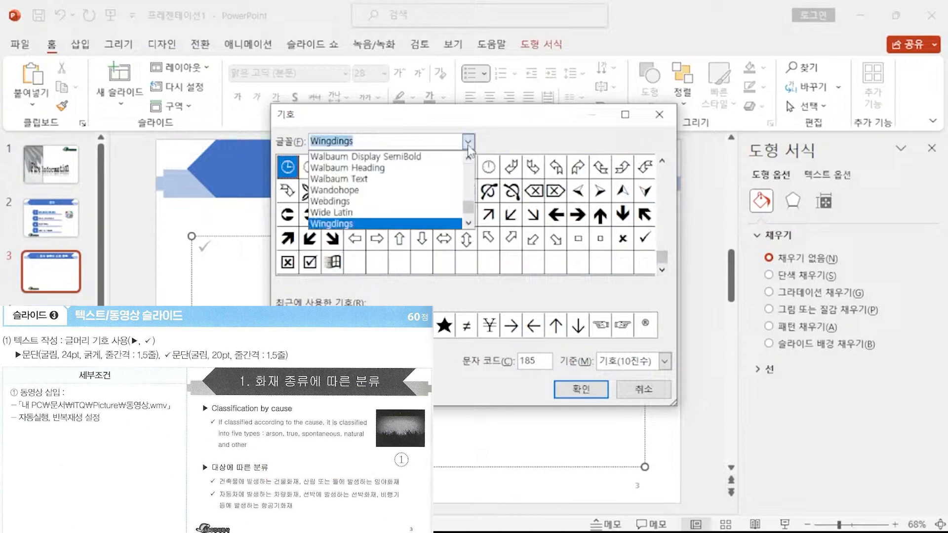
{"action": "scroll", "coordinate": [409, 196], "scroll_direction": "down", "scroll_amount": 1}
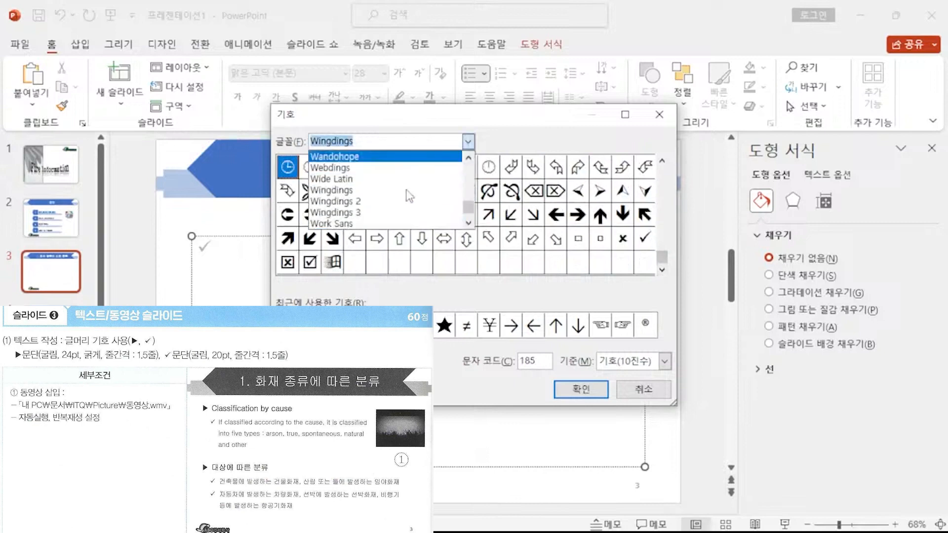
{"action": "left_click", "coordinate": [371, 214]}
{"action": "scroll", "coordinate": [351, 203], "scroll_direction": "up", "scroll_amount": 2}
{"action": "left_click", "coordinate": [332, 190]}
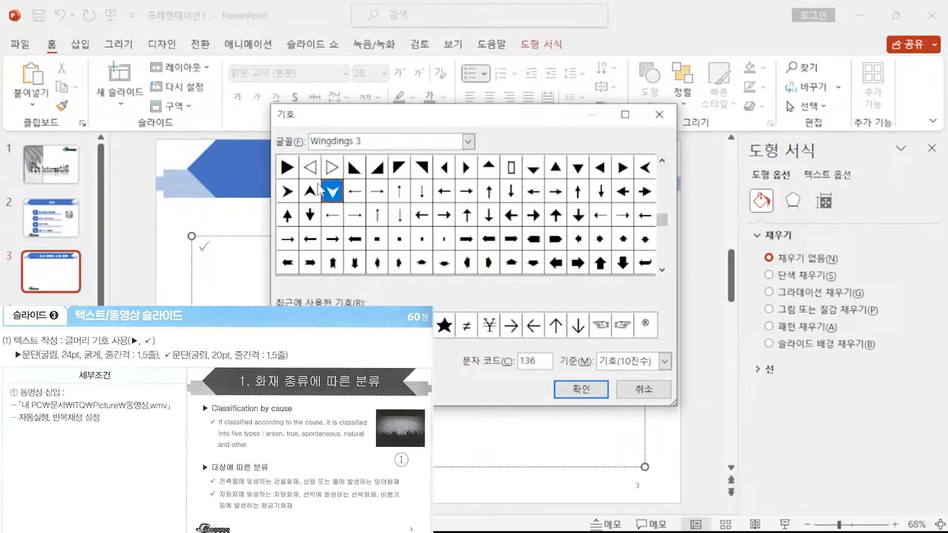
{"action": "left_click", "coordinate": [294, 171]}
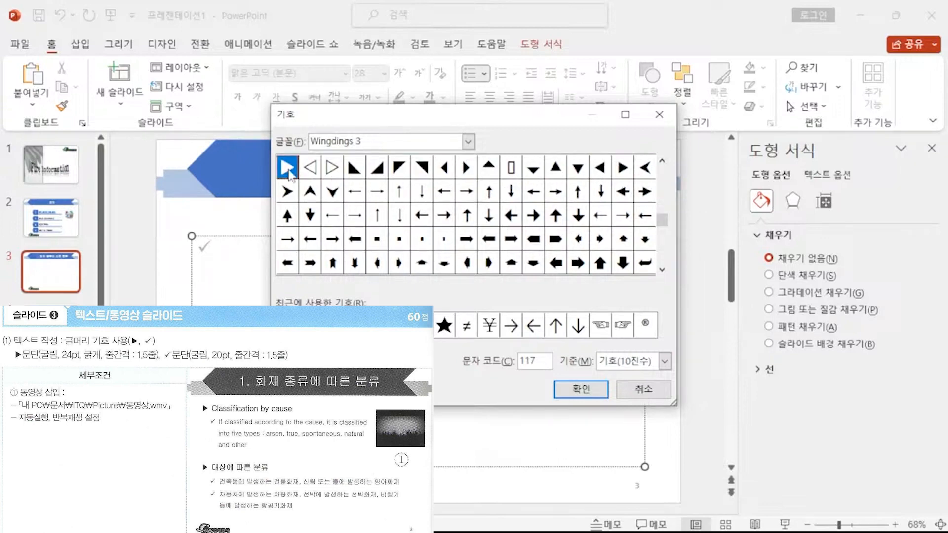
{"action": "left_click", "coordinate": [599, 393]}
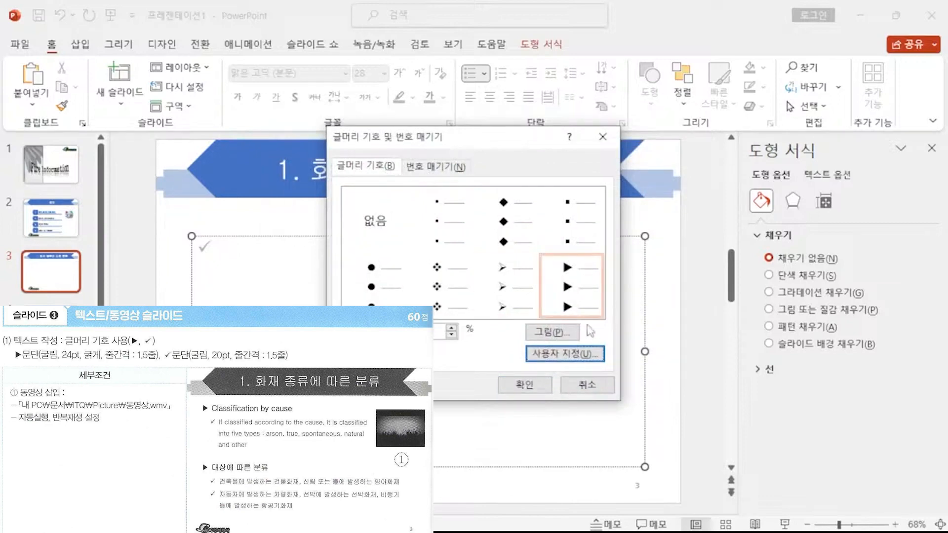
{"action": "left_click", "coordinate": [567, 286]}
{"action": "left_click", "coordinate": [525, 384]}
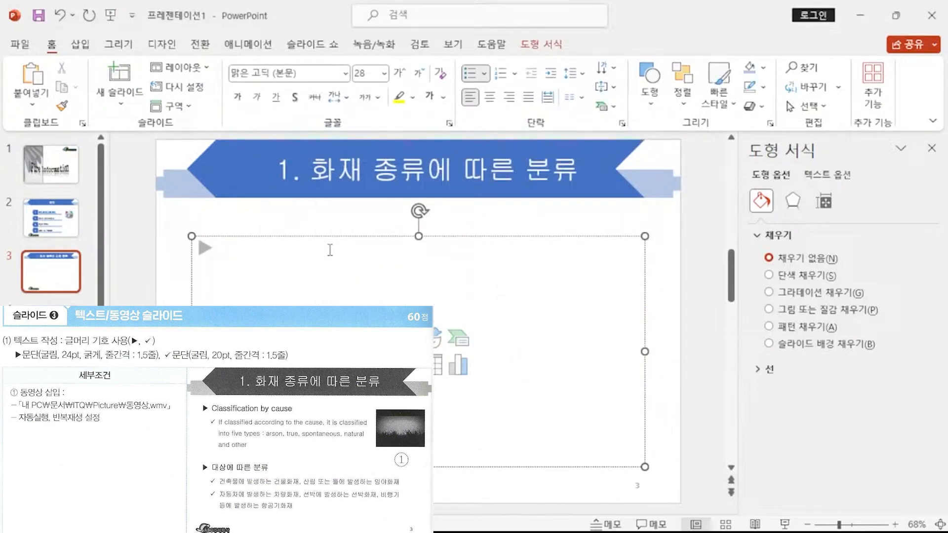
- Set the whole body placeholder's font to 굴림 at 24 pt
{"action": "left_click", "coordinate": [316, 237]}
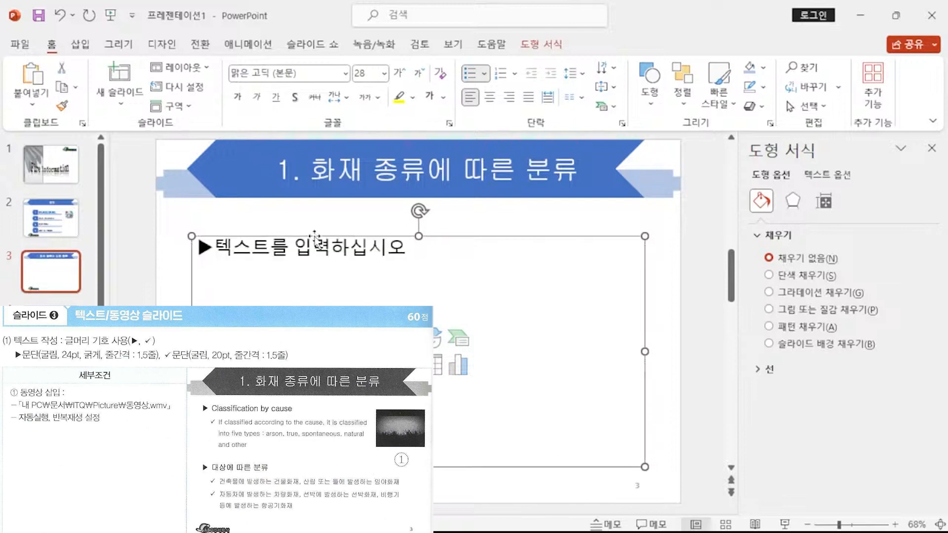
{"action": "left_click", "coordinate": [289, 73]}
{"action": "type", "text": "ㄱ"}
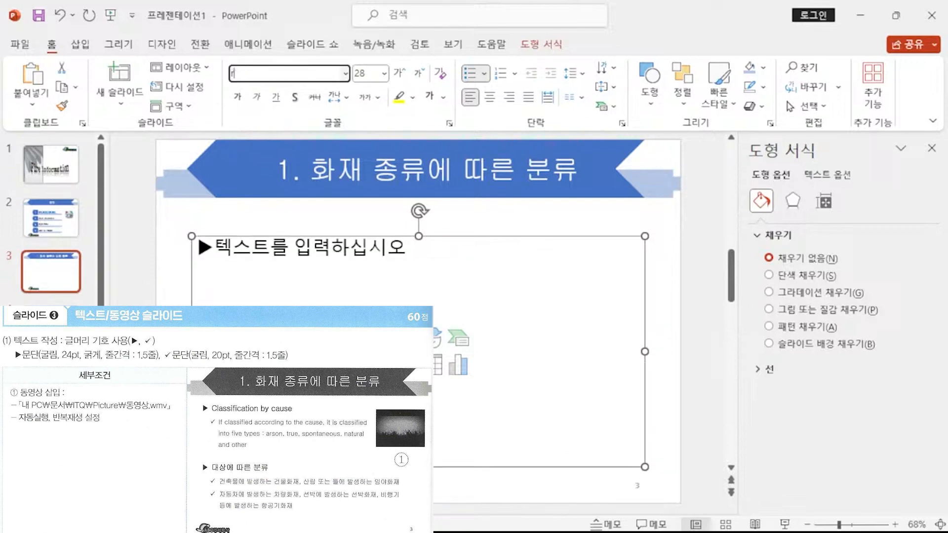
{"action": "type", "text": "굴림"}
{"action": "key", "text": "Tab"}
{"action": "type", "text": "24"}
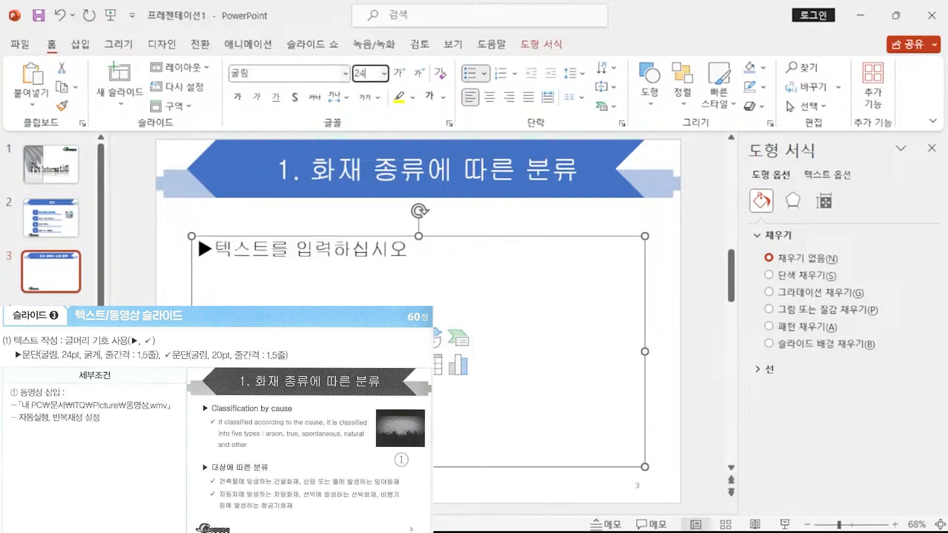
{"action": "key", "text": "Return"}
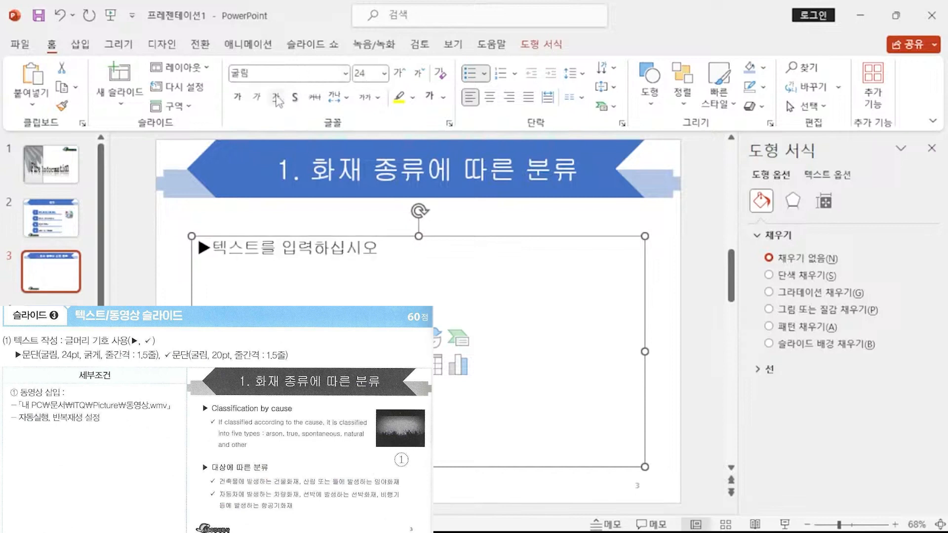
- Make the body placeholder's text bold and set its line spacing to 1.5
{"action": "left_click", "coordinate": [240, 101]}
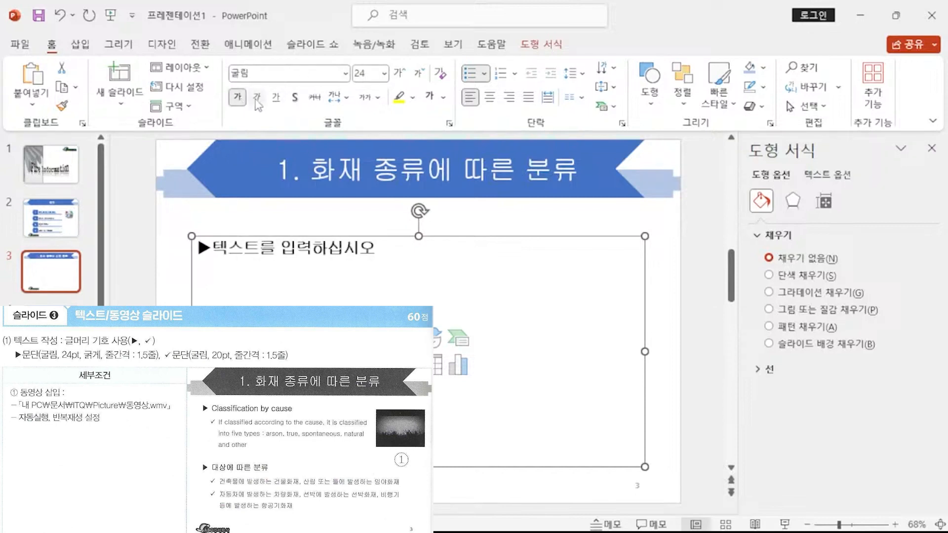
{"action": "left_click", "coordinate": [571, 78]}
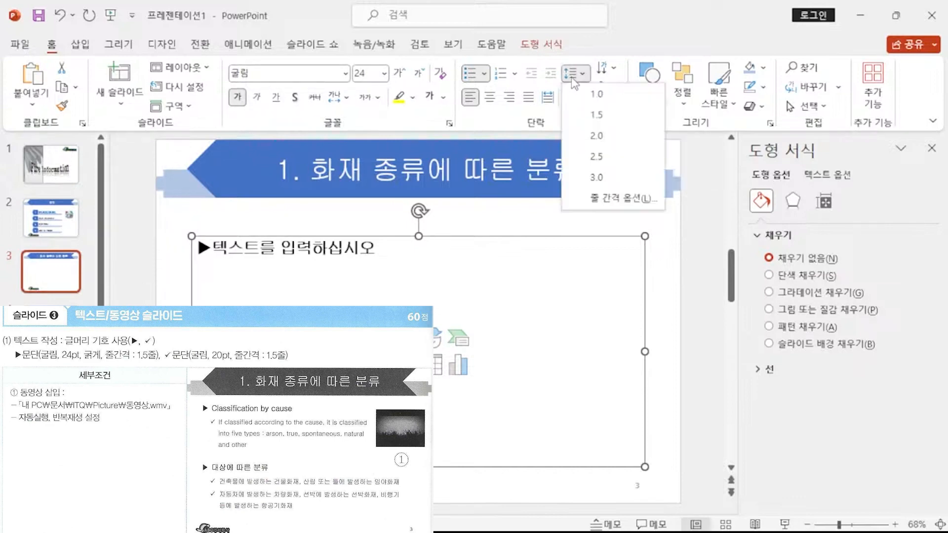
{"action": "left_click", "coordinate": [585, 114]}
- Enter "Classification by cause" as the first bullet paragraph in the body placeholder
{"action": "left_click", "coordinate": [340, 245]}
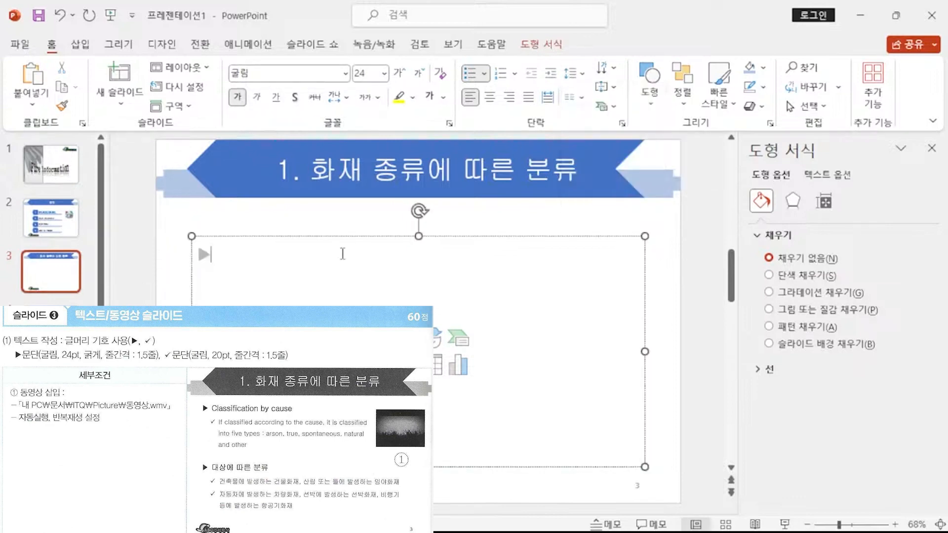
{"action": "type", "text": "Class"}
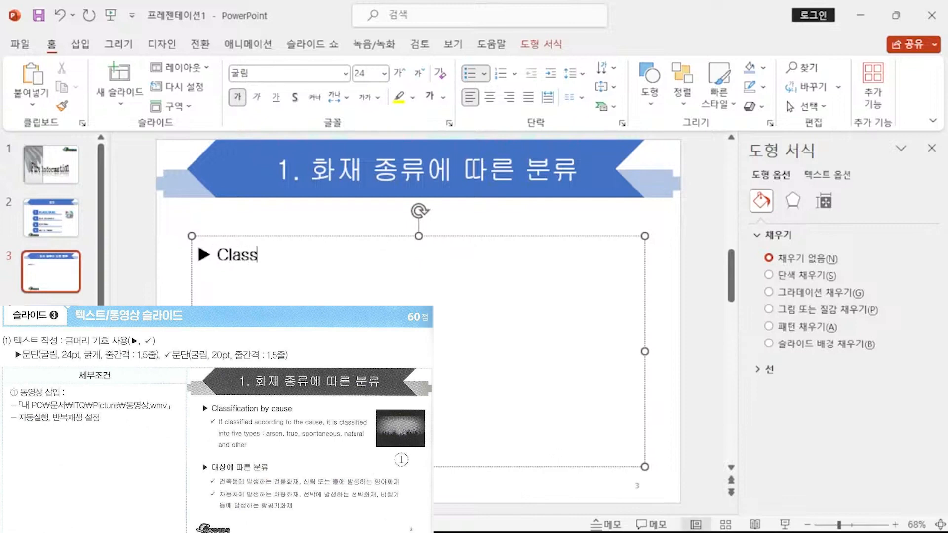
{"action": "type", "text": "ification by cause"}
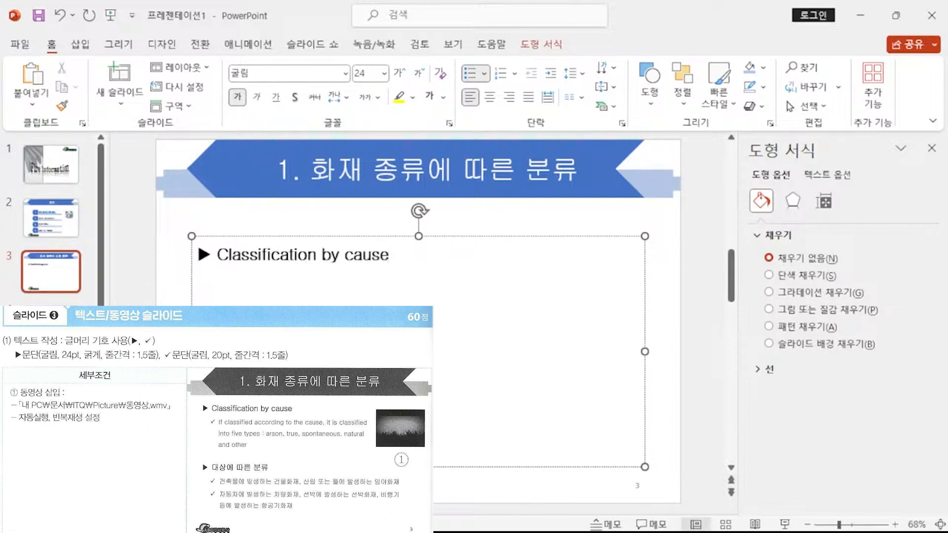
- Add an indented sub-paragraph below "Classification by cause" and give it the check mark bullet (✓) from the Wingdings 2 font
{"action": "key", "text": "Return"}
{"action": "key", "text": "Tab"}
{"action": "left_click", "coordinate": [484, 74]}
{"action": "left_click", "coordinate": [642, 298]}
{"action": "left_click", "coordinate": [564, 354]}
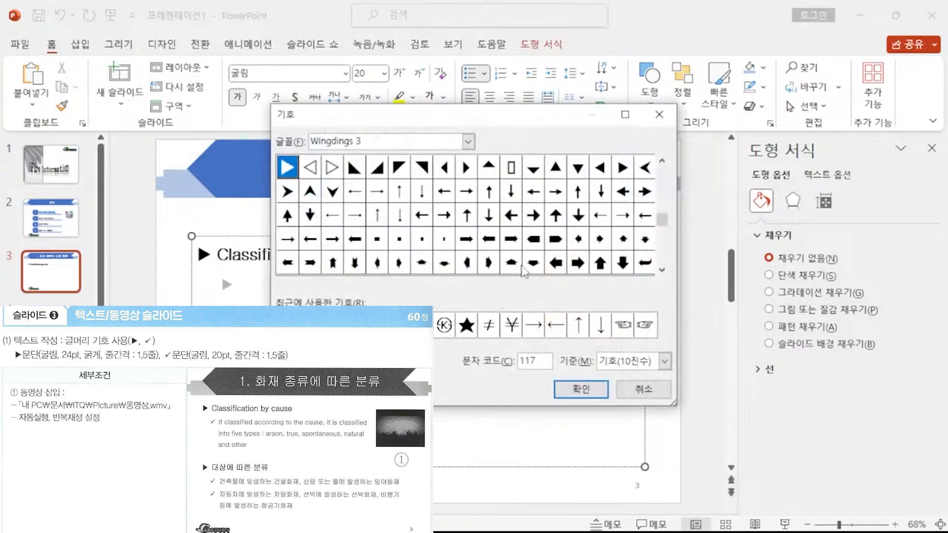
{"action": "left_click", "coordinate": [513, 241]}
{"action": "scroll", "coordinate": [572, 239], "scroll_direction": "up", "scroll_amount": 1}
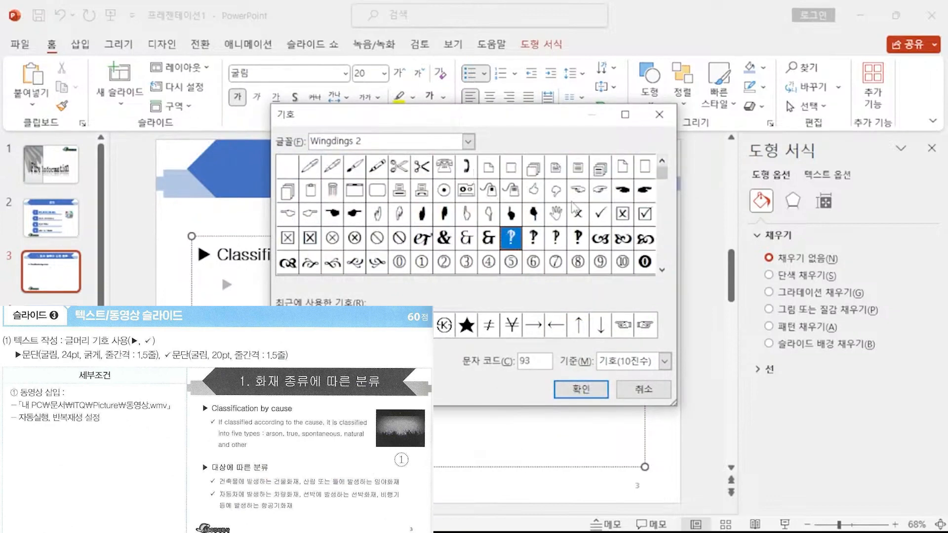
{"action": "left_click", "coordinate": [600, 215]}
{"action": "left_click", "coordinate": [581, 390]}
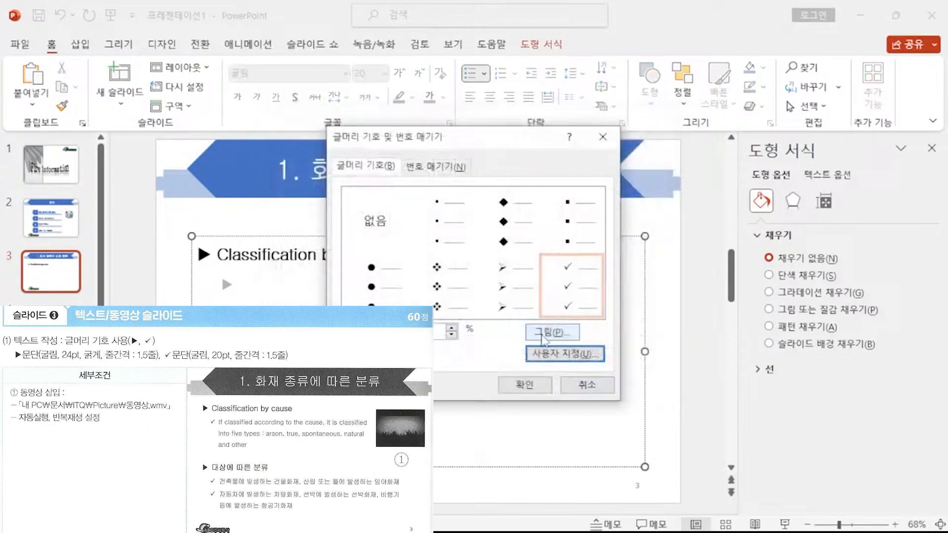
{"action": "left_click", "coordinate": [526, 385]}
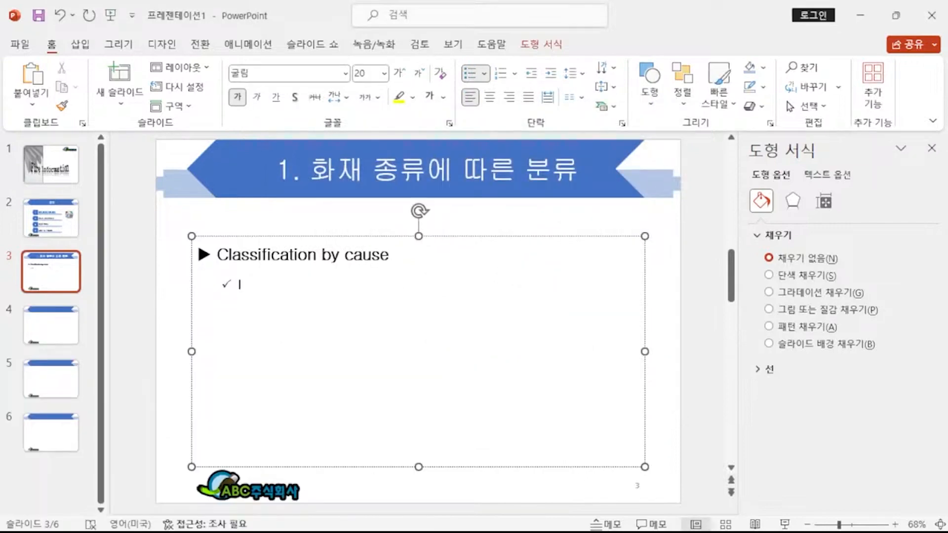
- Enter "If classified according to the cause, it is classified into five types : arson, ture, upontaneous, natural and other" in the sub-bullet and remove its bold
{"action": "type", "text": "If classified accordi"}
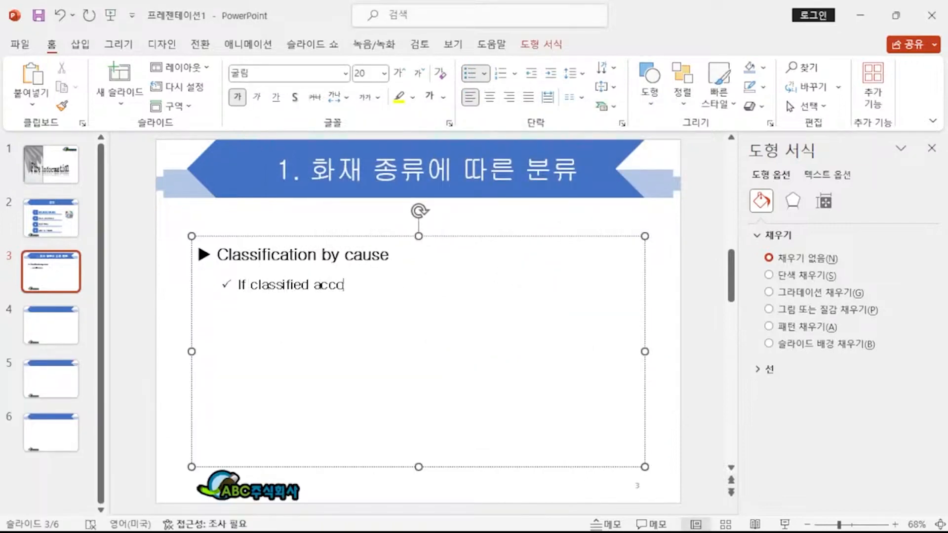
{"action": "type", "text": "ng to the cause, "}
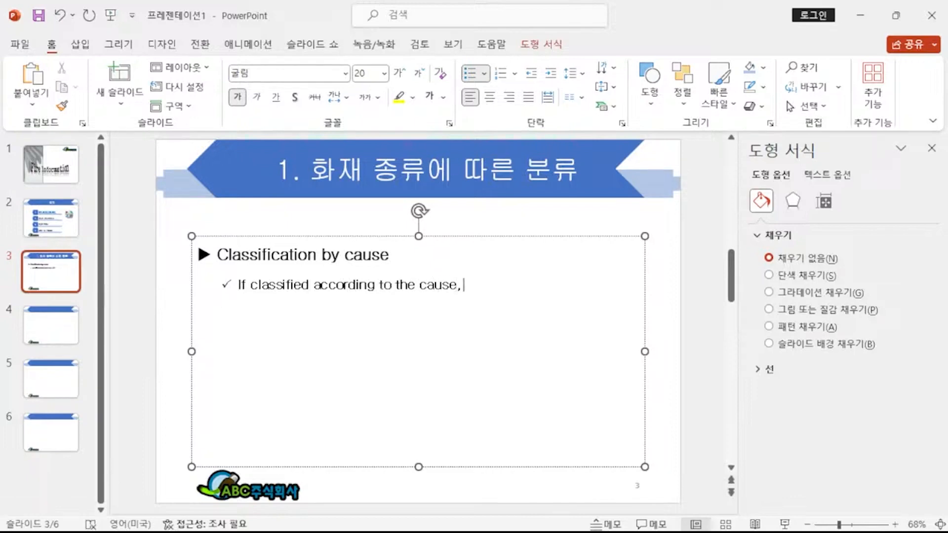
{"action": "type", "text": "it is classified into"}
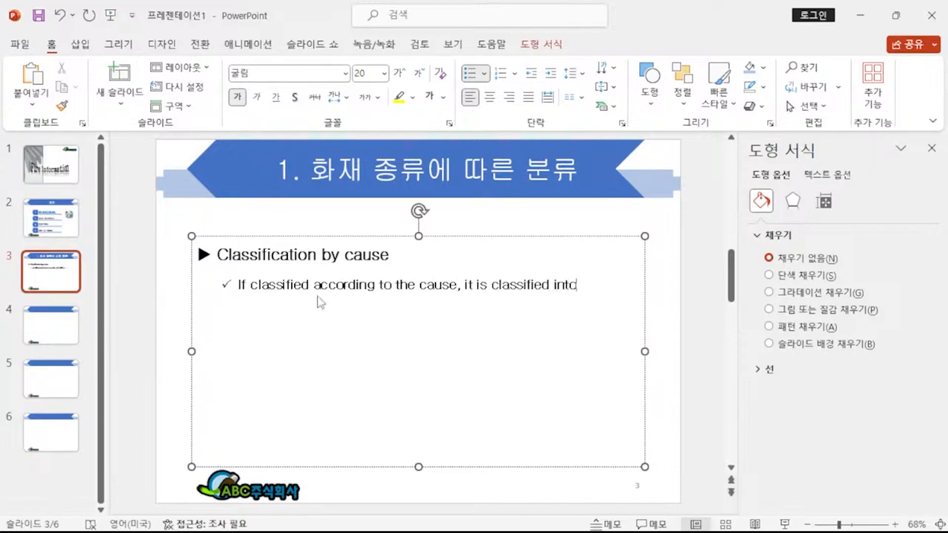
{"action": "type", "text": " five types : arson"}
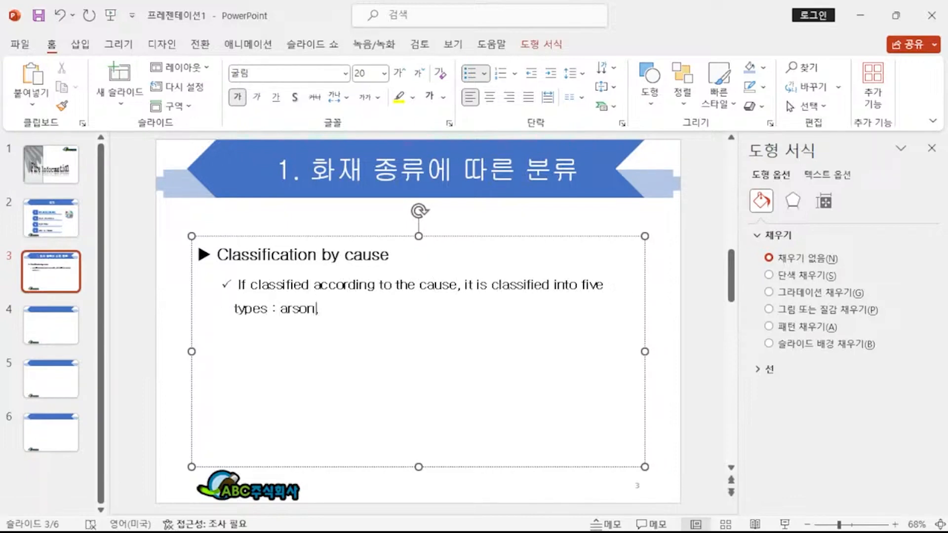
{"action": "type", "text": ", ture, upontaneous"}
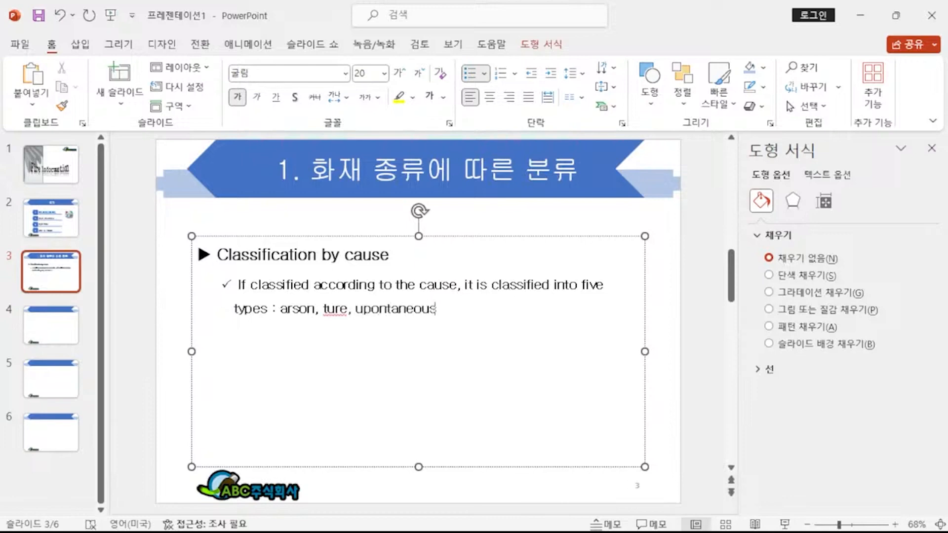
{"action": "type", "text": ", natural and other"}
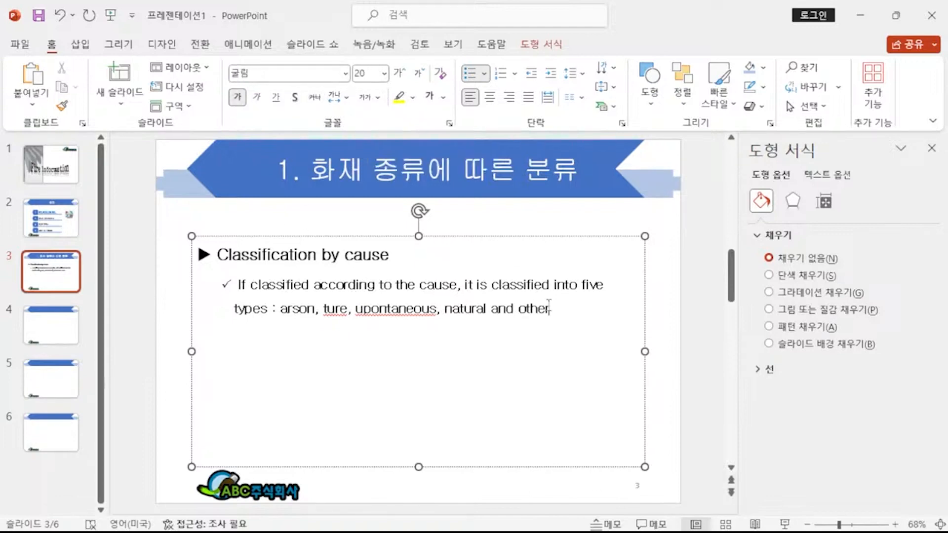
{"action": "left_click_drag", "start_coordinate": [549, 309], "coordinate": [237, 284]}
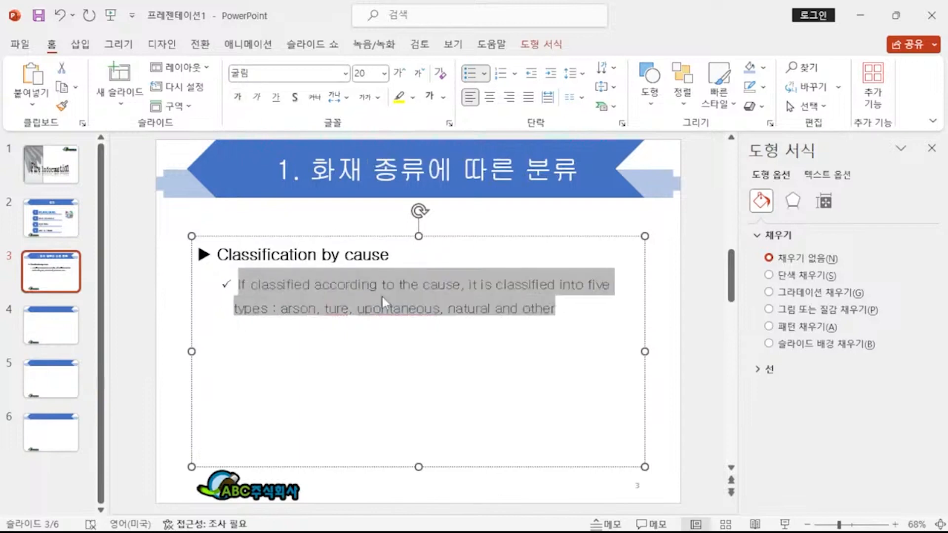
{"action": "left_click", "coordinate": [425, 386]}
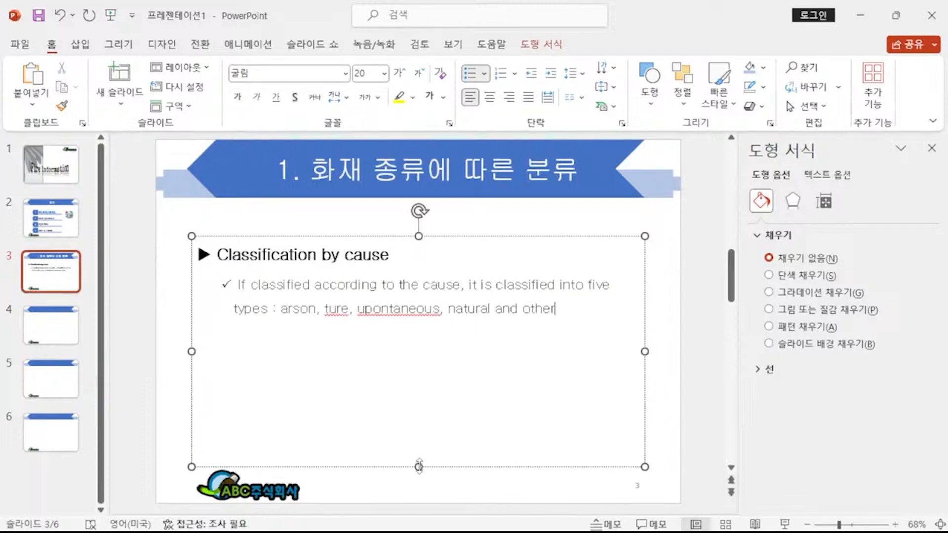
- Shorten the body placeholder to fit just around its text and set it to 자동 맞춤 안 함 (no autofit)
{"action": "left_click_drag", "start_coordinate": [418, 467], "coordinate": [422, 329]}
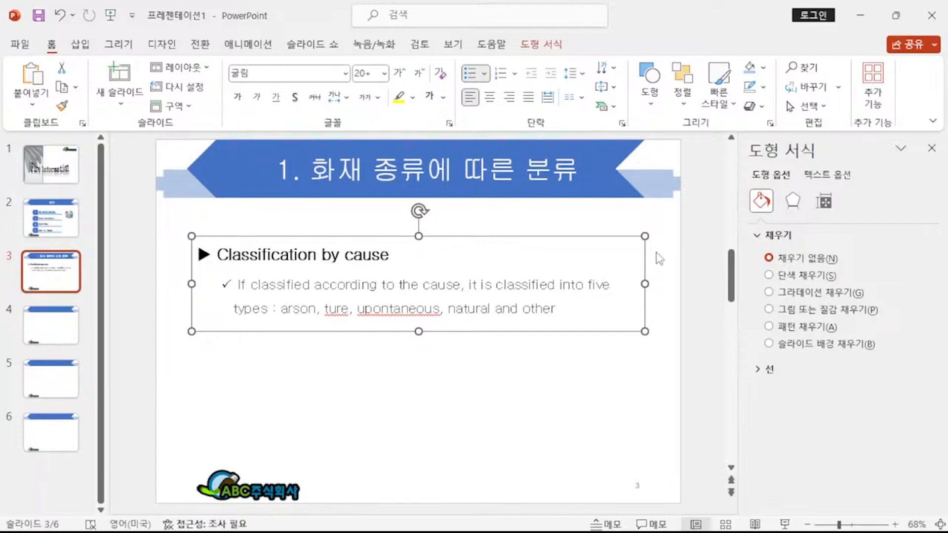
{"action": "left_click", "coordinate": [840, 175]}
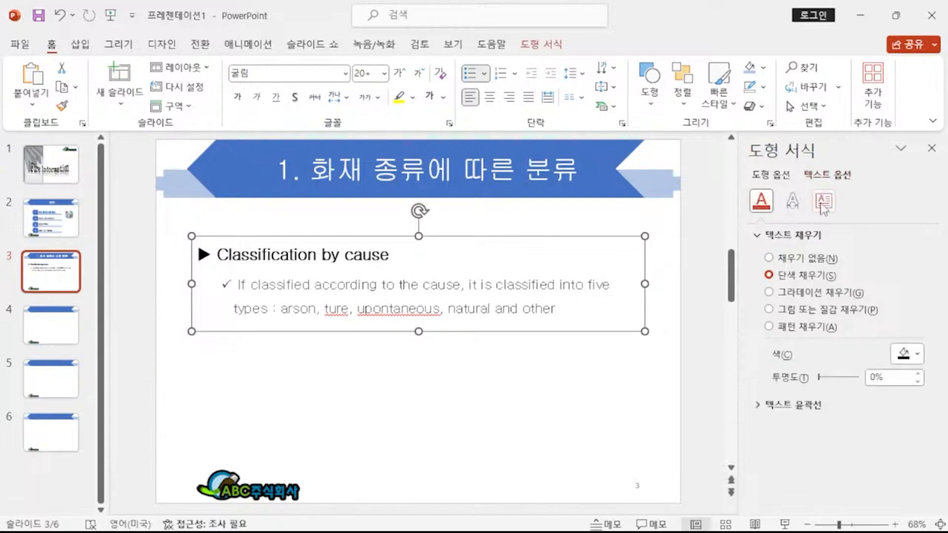
{"action": "left_click", "coordinate": [822, 203]}
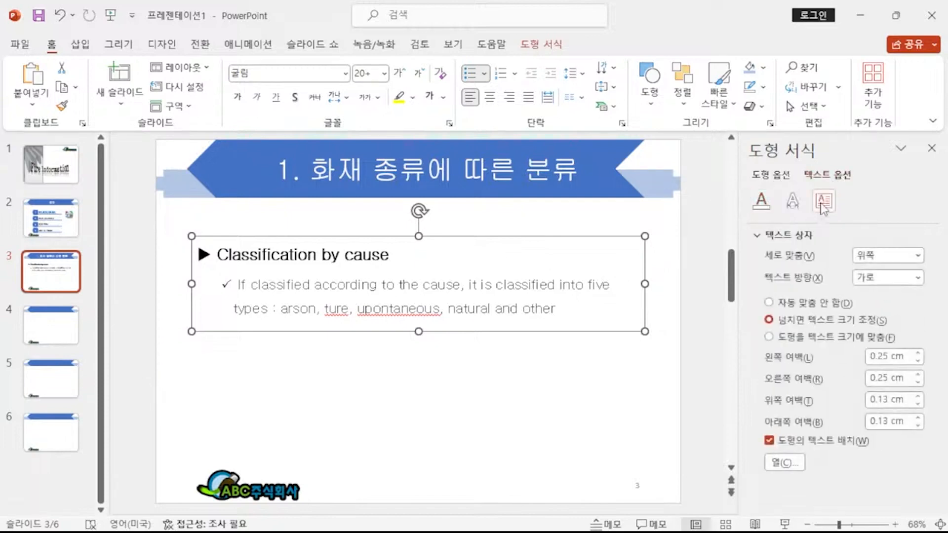
{"action": "left_click", "coordinate": [804, 304]}
{"action": "mouse_move", "coordinate": [419, 332]}
{"action": "left_mouse_down"}
{"action": "mouse_move", "coordinate": [419, 300]}
{"action": "mouse_move", "coordinate": [419, 329]}
{"action": "left_mouse_up"}
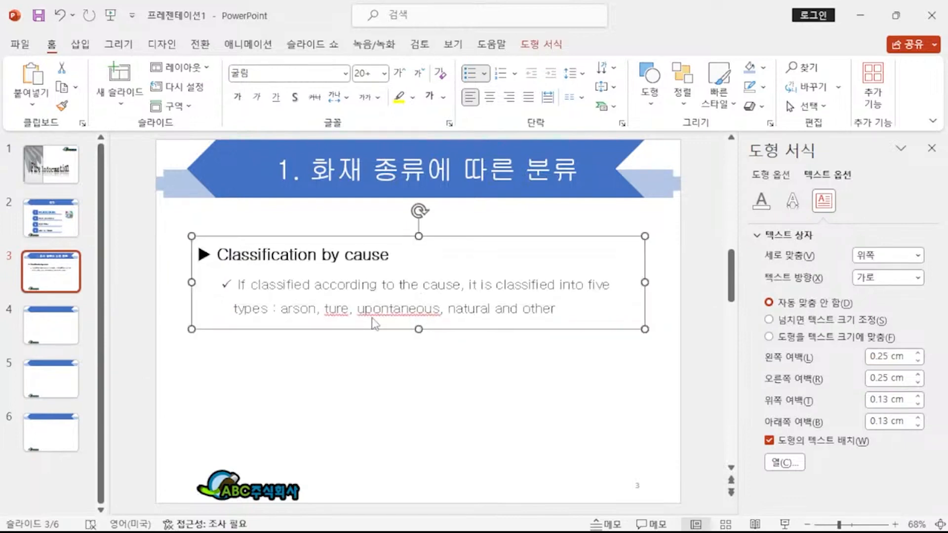
- Correct the misspelled words to "true" and "spontaneous", and narrow the placeholder so the sub-bullet wraps onto three lines
{"action": "left_click", "coordinate": [349, 309]}
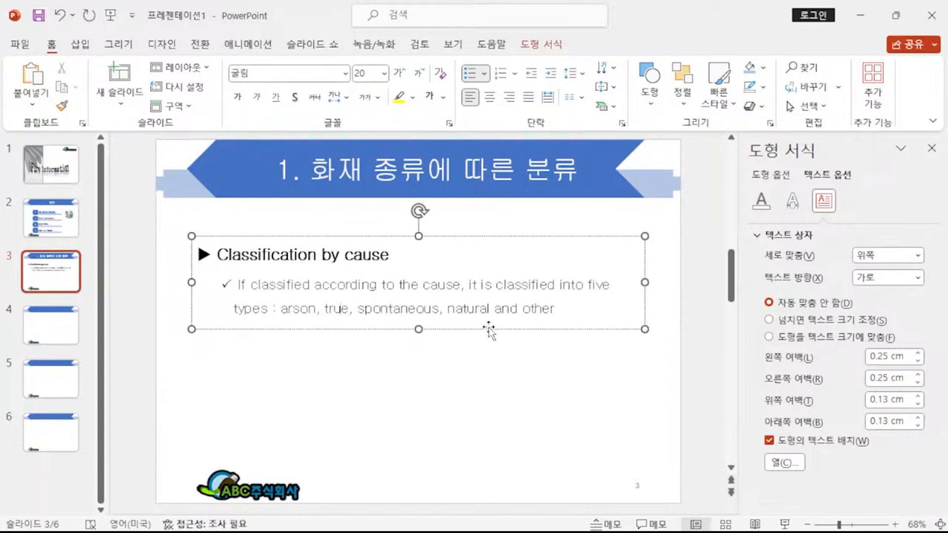
{"action": "left_click", "coordinate": [481, 328]}
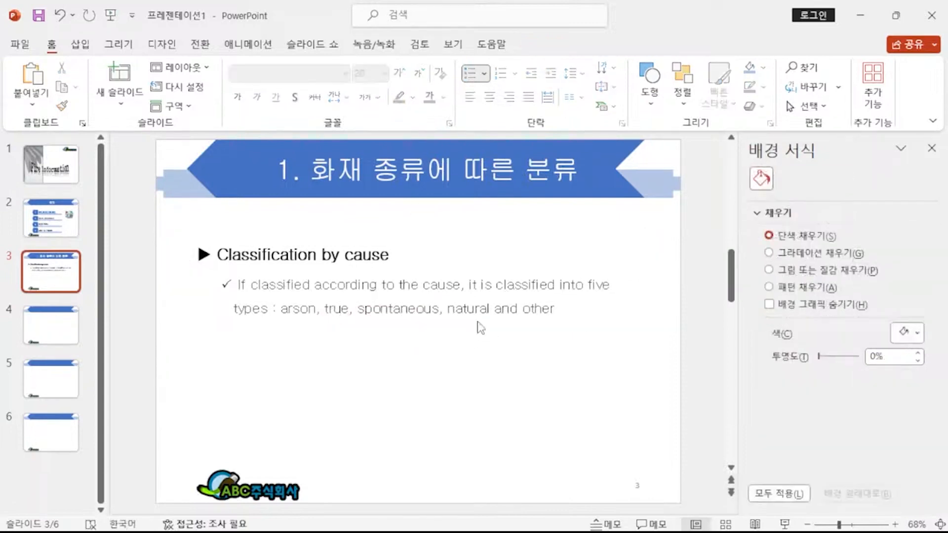
{"action": "left_click", "coordinate": [643, 282]}
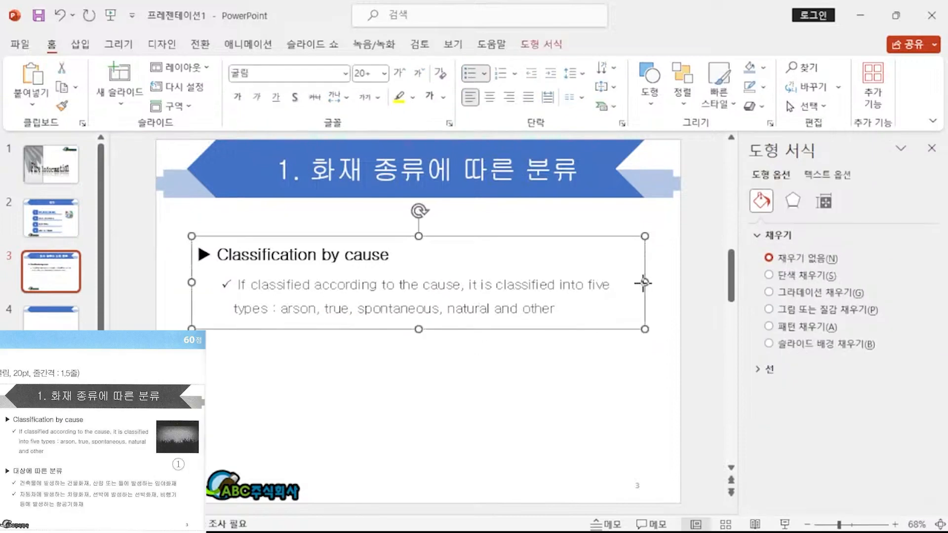
{"action": "left_click_drag", "start_coordinate": [643, 283], "coordinate": [567, 278]}
{"action": "left_click", "coordinate": [543, 392]}
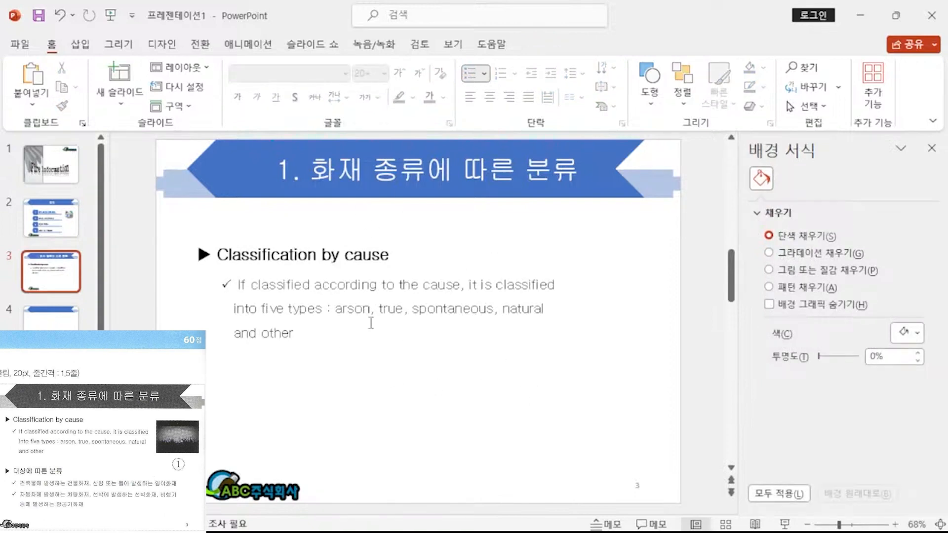
- Move the body placeholder straight up to sit just below the title banner
{"action": "left_click", "coordinate": [370, 306]}
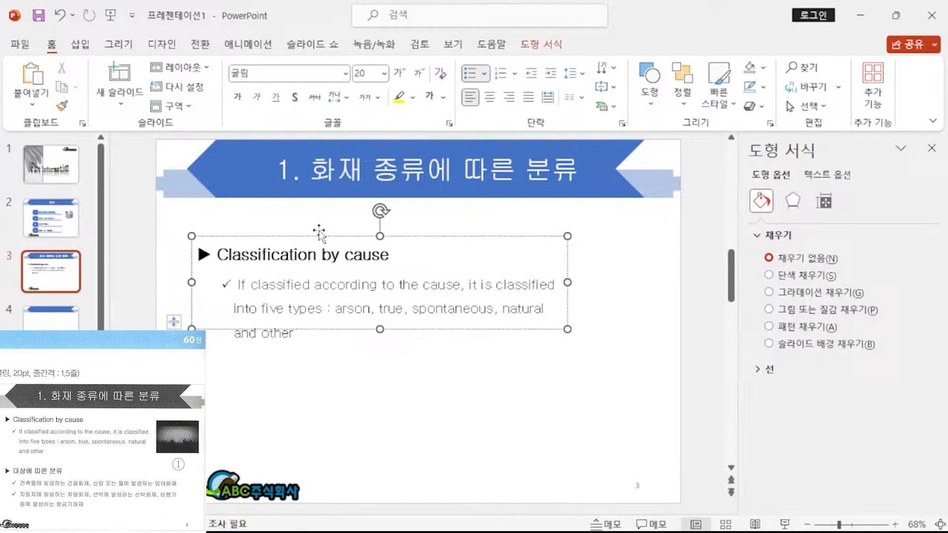
{"action": "left_click_drag", "start_coordinate": [319, 232], "coordinate": [319, 218]}
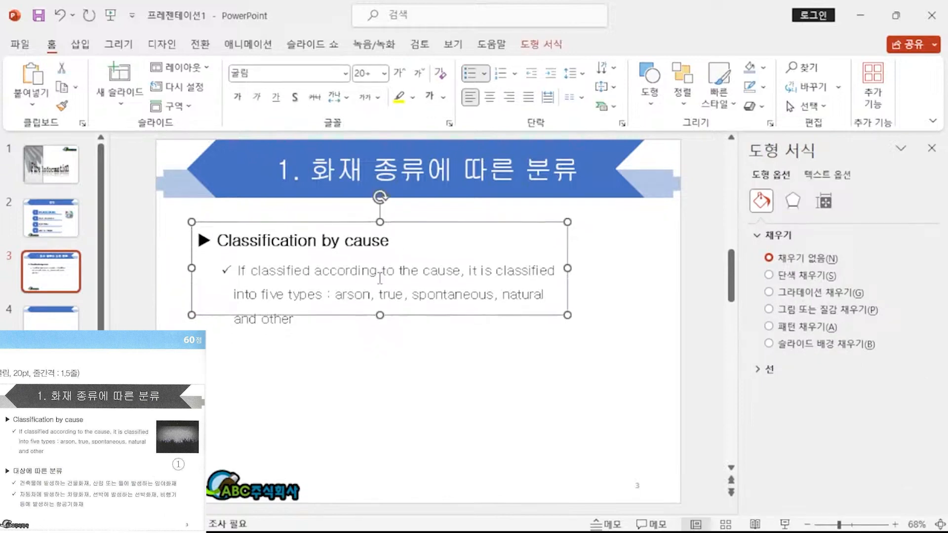
{"action": "key", "text": "Up"}
{"action": "key", "text": "Up"}
{"action": "key", "text": "Up"}
{"action": "key", "text": "Up"}
{"action": "key", "text": "Up"}
{"action": "key", "text": "ctrl+Down"}
{"action": "key", "text": "ctrl+Down"}
{"action": "key", "text": "ctrl+Down"}
{"action": "key", "text": "ctrl+Down"}
{"action": "key", "text": "ctrl+Down"}
{"action": "key", "text": "ctrl+Down"}
{"action": "key", "text": "ctrl+Down"}
{"action": "key", "text": "ctrl+Down"}
{"action": "key", "text": "ctrl+Down"}
{"action": "key", "text": "ctrl+Down"}
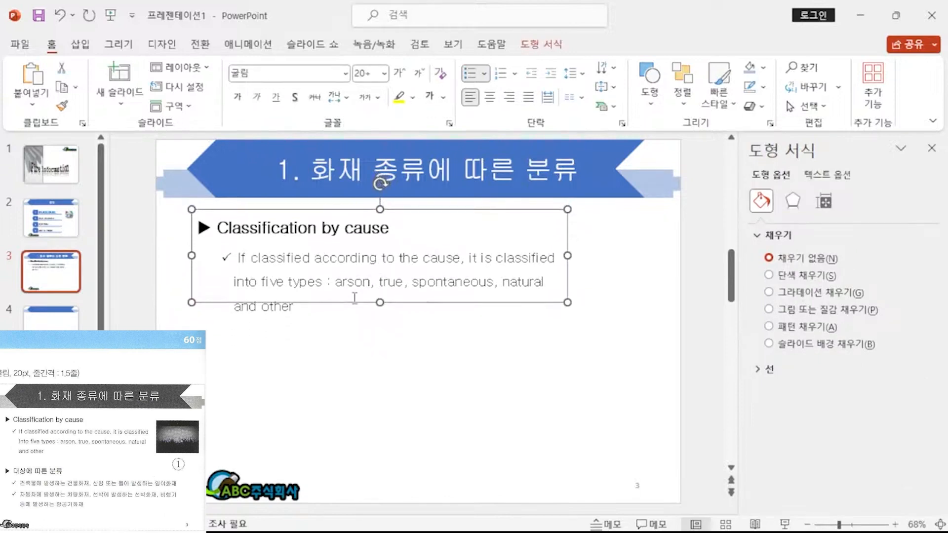
{"action": "key", "text": "ctrl+Down"}
{"action": "key", "text": "ctrl+Down"}
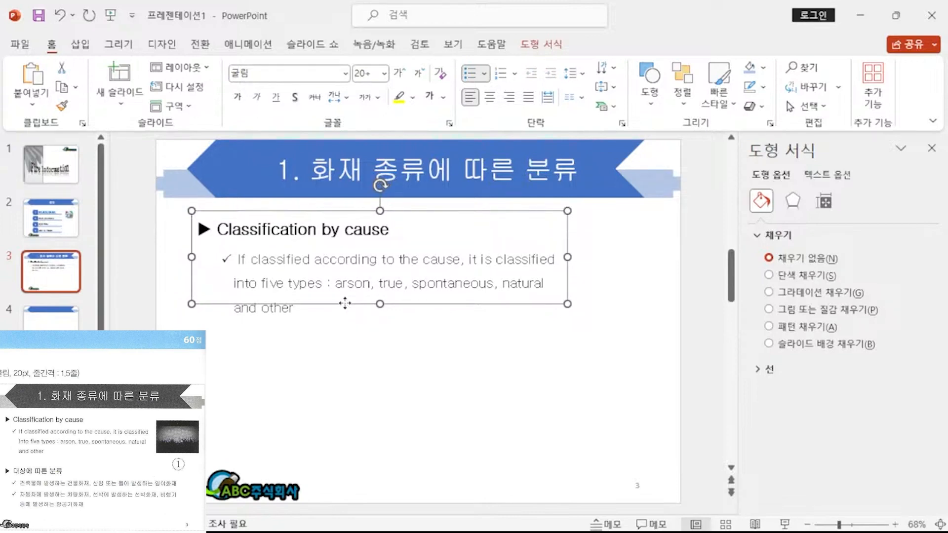
- Duplicate the text placeholder directly below the original and select the copy's "Classification by cause" heading for replacement
{"action": "left_click_drag", "start_coordinate": [345, 303], "coordinate": [350, 434]}
{"action": "left_click", "coordinate": [412, 453]}
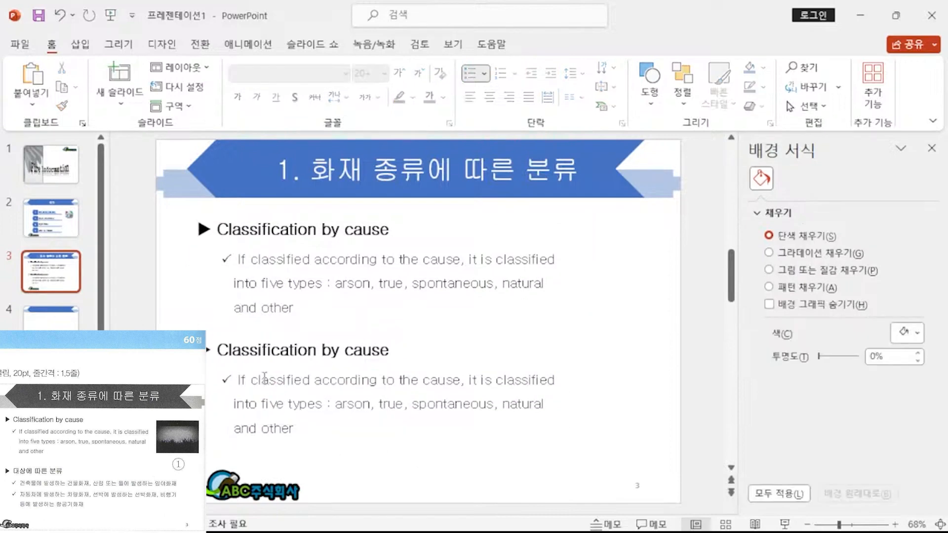
{"action": "left_click_drag", "start_coordinate": [218, 350], "coordinate": [379, 356]}
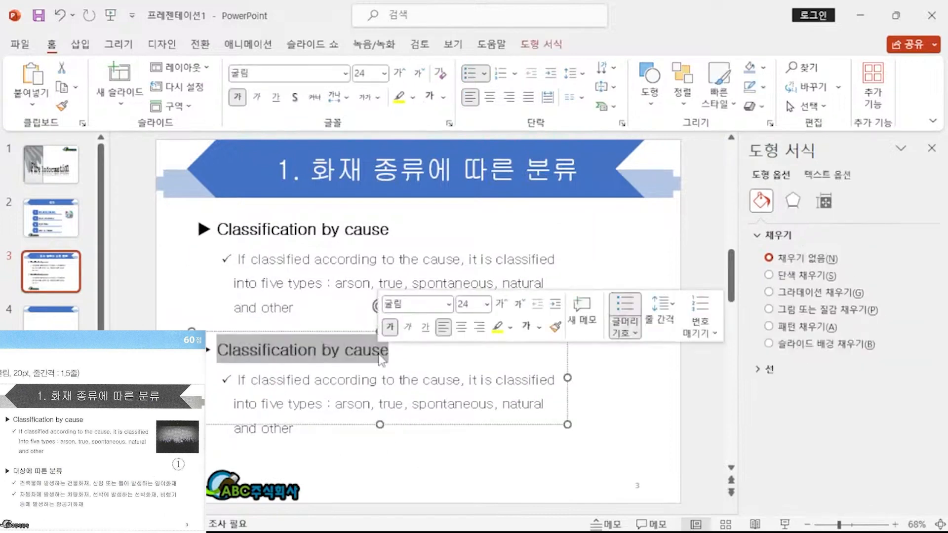
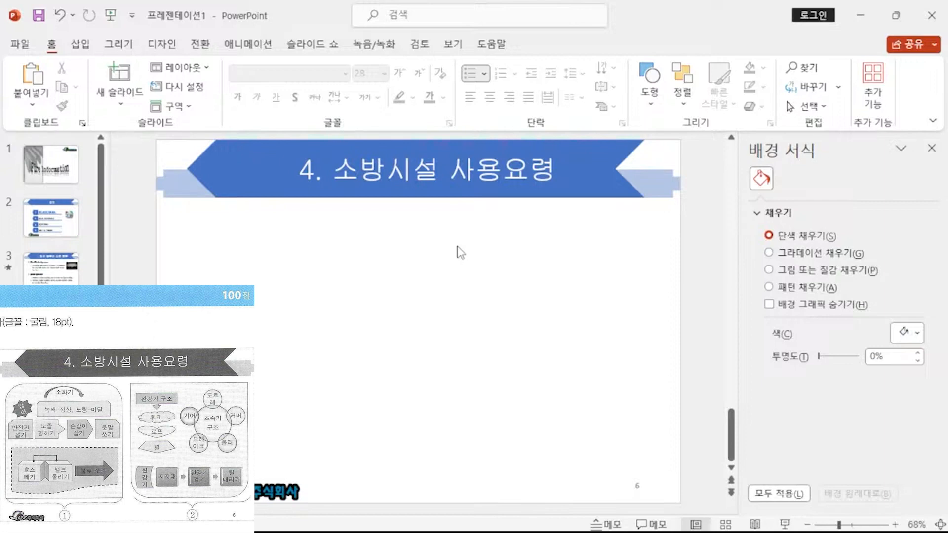
- Draw a rectangle with rounded top corners, about 12.78 cm high and 12.31 cm wide, on the left half of slide 6
{"action": "left_click", "coordinate": [80, 44]}
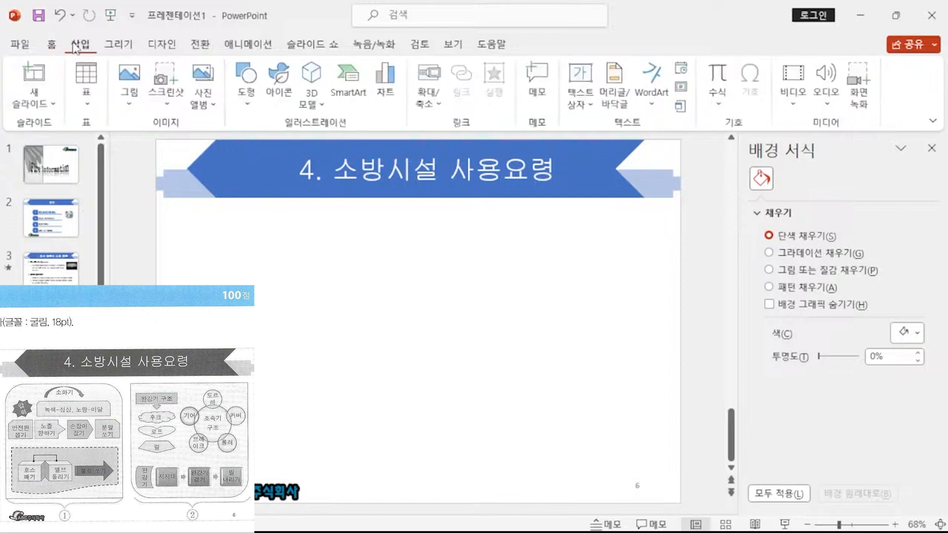
{"action": "left_click", "coordinate": [248, 94]}
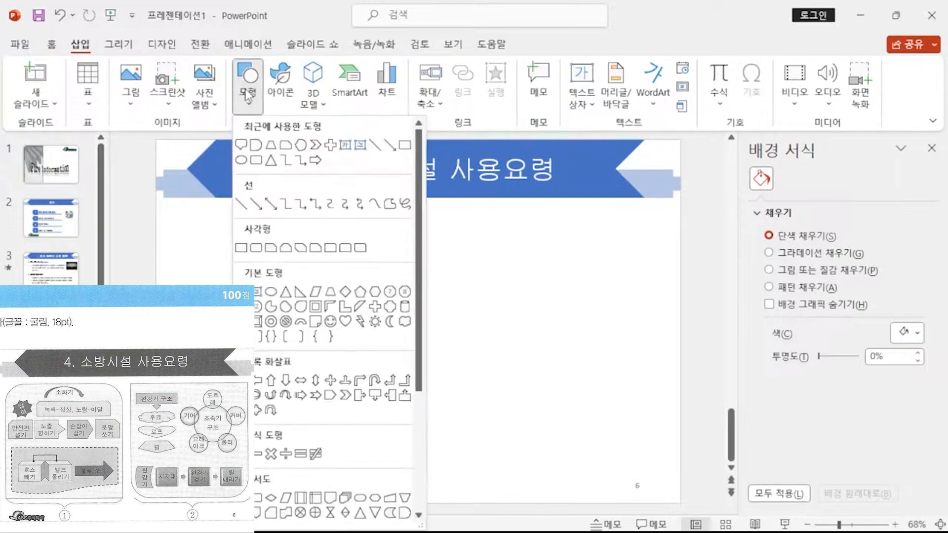
{"action": "left_click", "coordinate": [344, 251]}
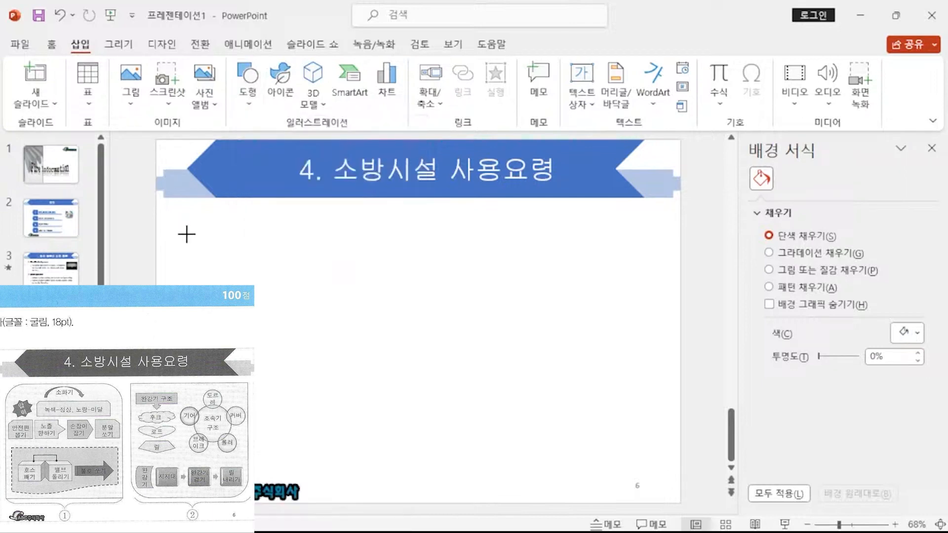
{"action": "left_click_drag", "start_coordinate": [176, 219], "coordinate": [411, 463]}
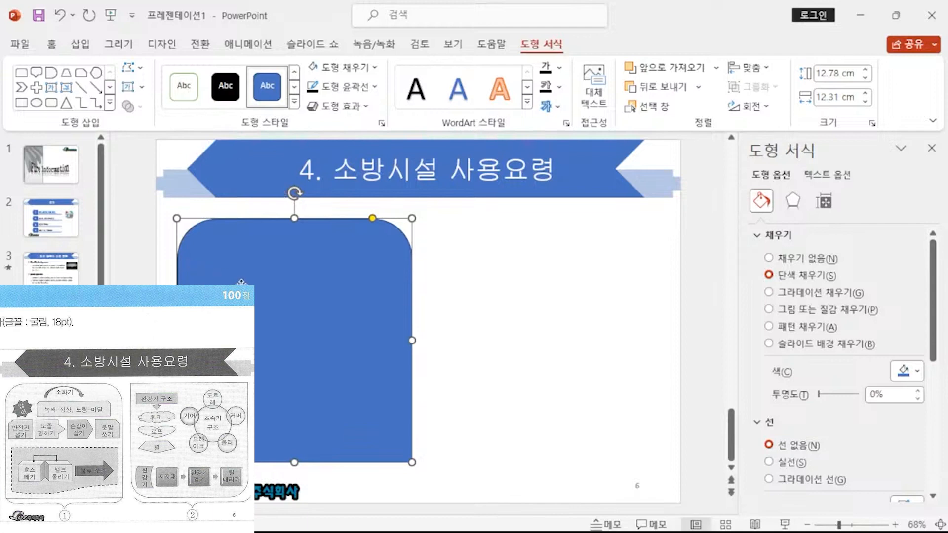
- Copy the rounded rectangle to the right half of the slide at the same height and flip the copy vertically
{"action": "left_click_drag", "start_coordinate": [258, 311], "coordinate": [522, 312]}
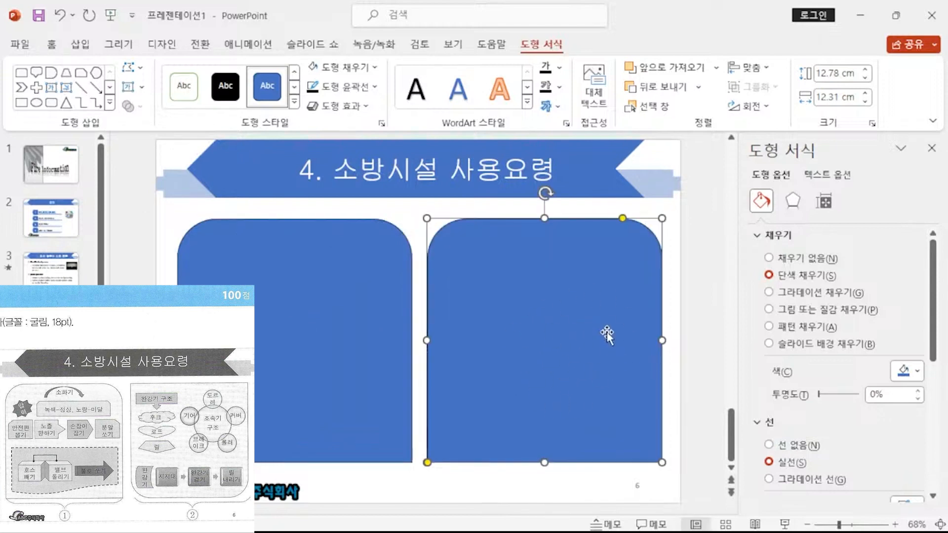
{"action": "left_click", "coordinate": [750, 106]}
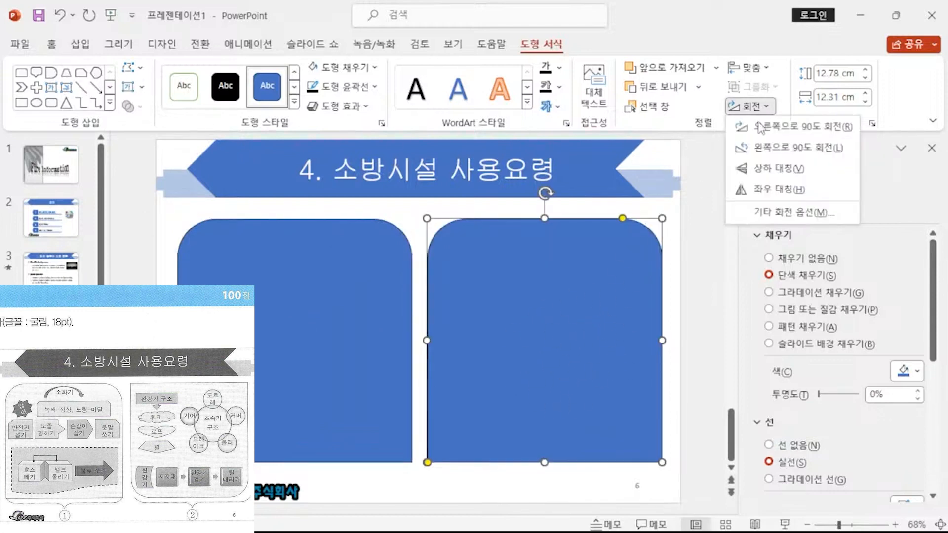
{"action": "left_click", "coordinate": [784, 171]}
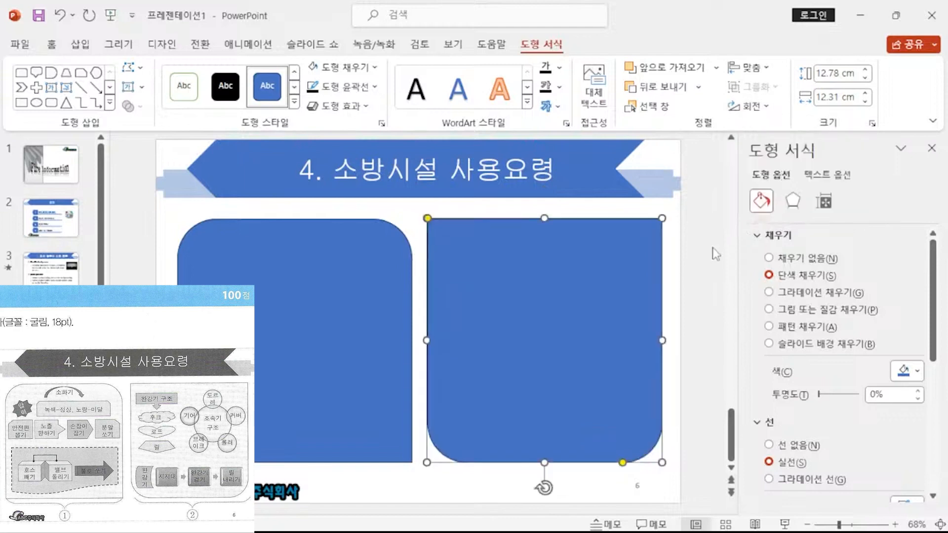
- Fill both background rectangles with the lightest tint of the blue theme colour
{"action": "left_click", "coordinate": [403, 270], "text": "shift"}
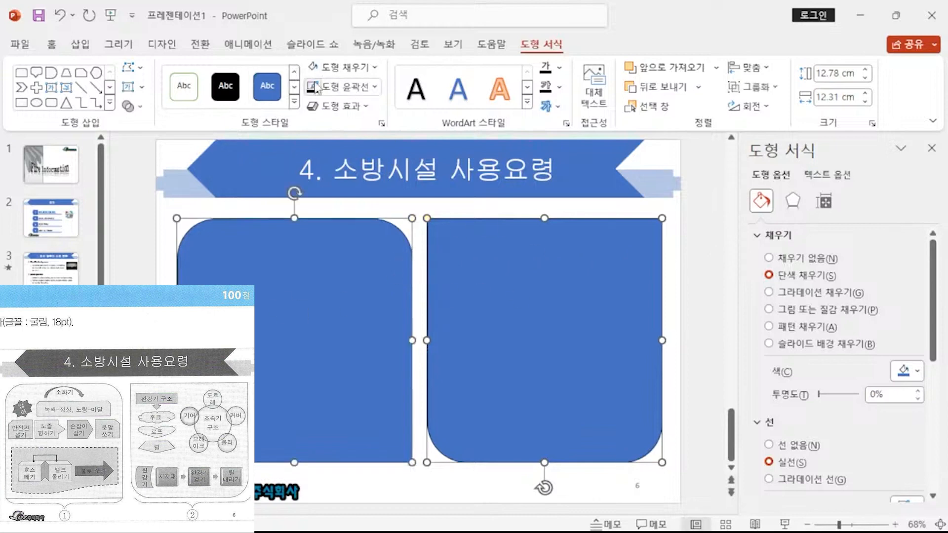
{"action": "left_click", "coordinate": [345, 72]}
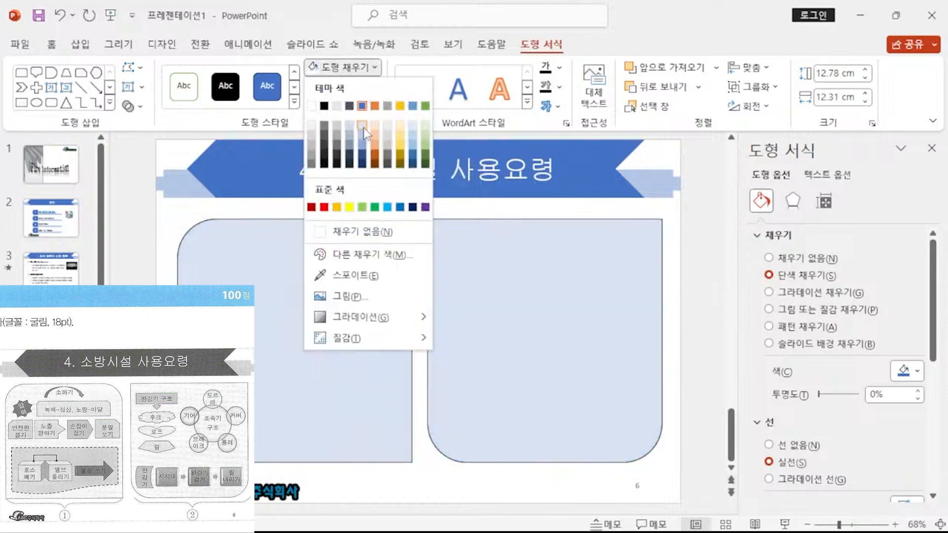
{"action": "left_click", "coordinate": [364, 127]}
{"action": "left_click", "coordinate": [698, 318]}
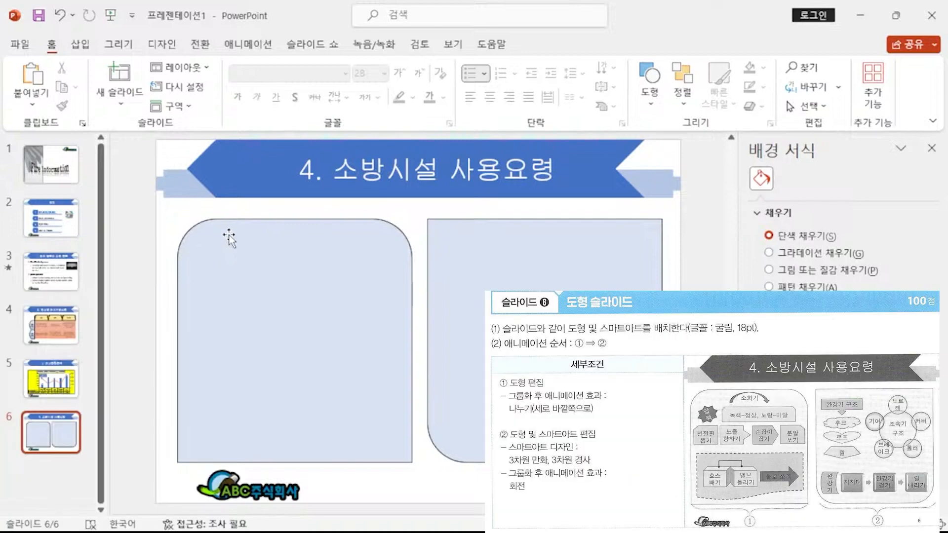
- Draw an eight-point star about 2.97 by 3.09 cm in the left box's upper-left area, label it "압력" and tilt it slightly counterclockwise
{"action": "left_click", "coordinate": [85, 47]}
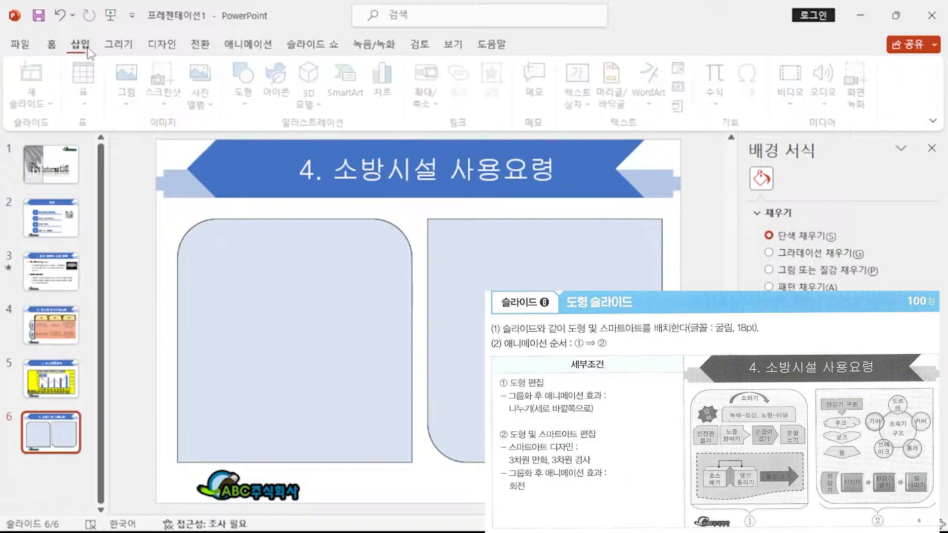
{"action": "left_click", "coordinate": [250, 96]}
{"action": "scroll", "coordinate": [272, 474], "scroll_direction": "down", "scroll_amount": 3}
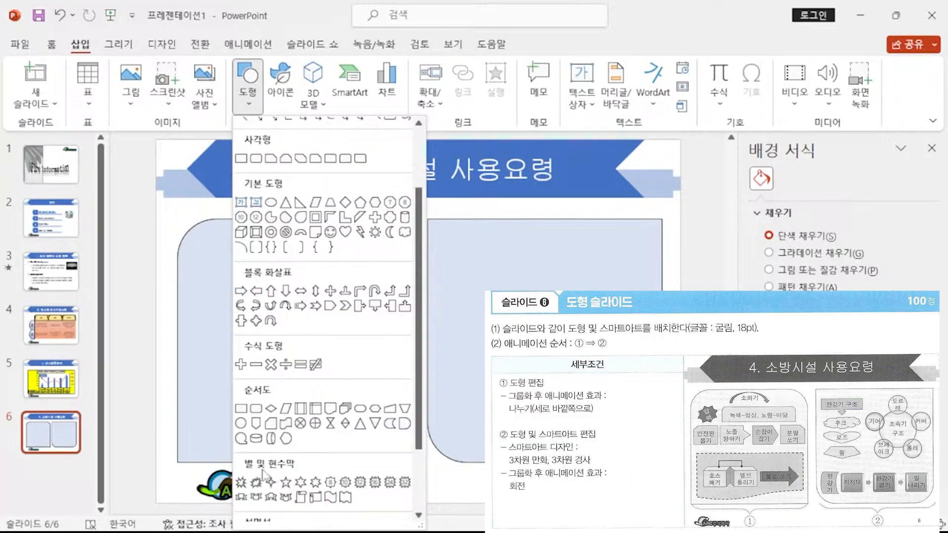
{"action": "left_click", "coordinate": [330, 484]}
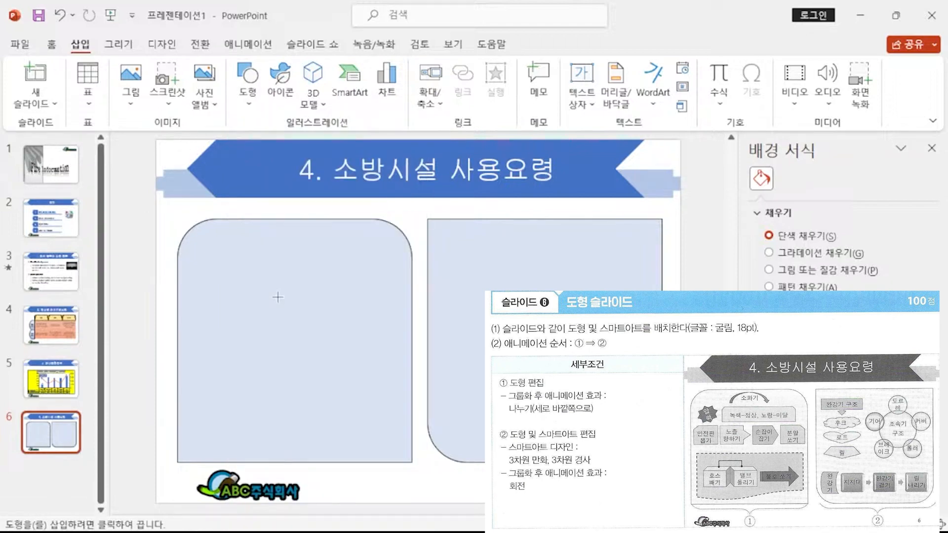
{"action": "left_click_drag", "start_coordinate": [199, 239], "coordinate": [257, 295]}
{"action": "type", "text": "압력"}
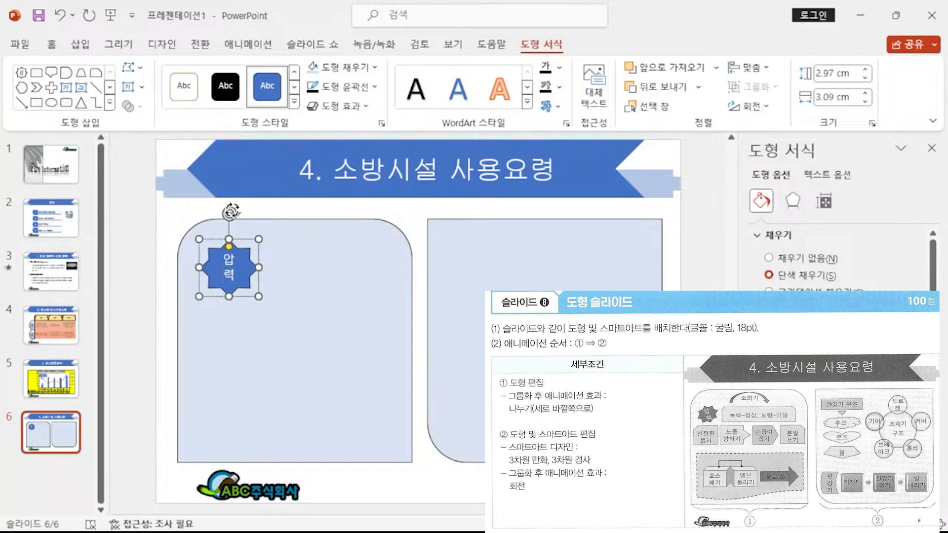
{"action": "left_click_drag", "start_coordinate": [231, 211], "coordinate": [214, 210]}
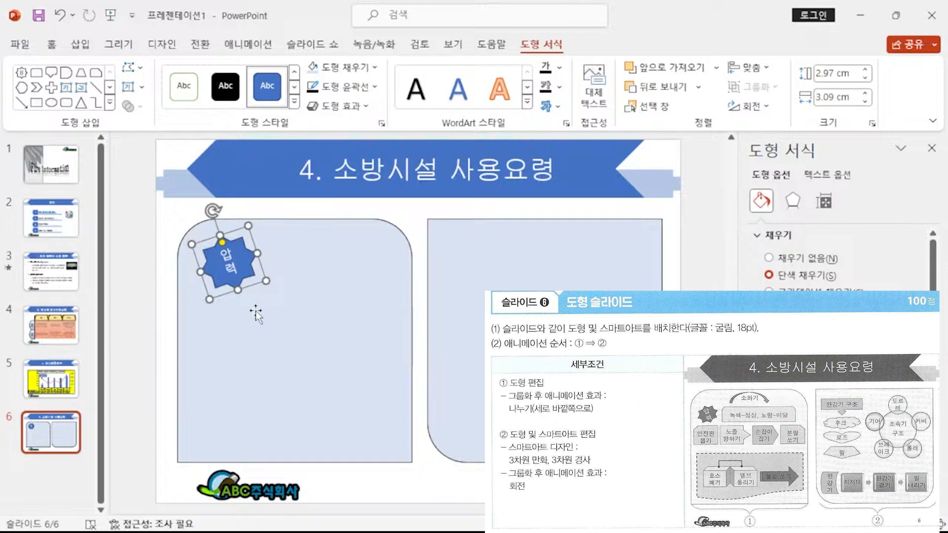
{"action": "left_click_drag", "start_coordinate": [207, 240], "coordinate": [204, 243]}
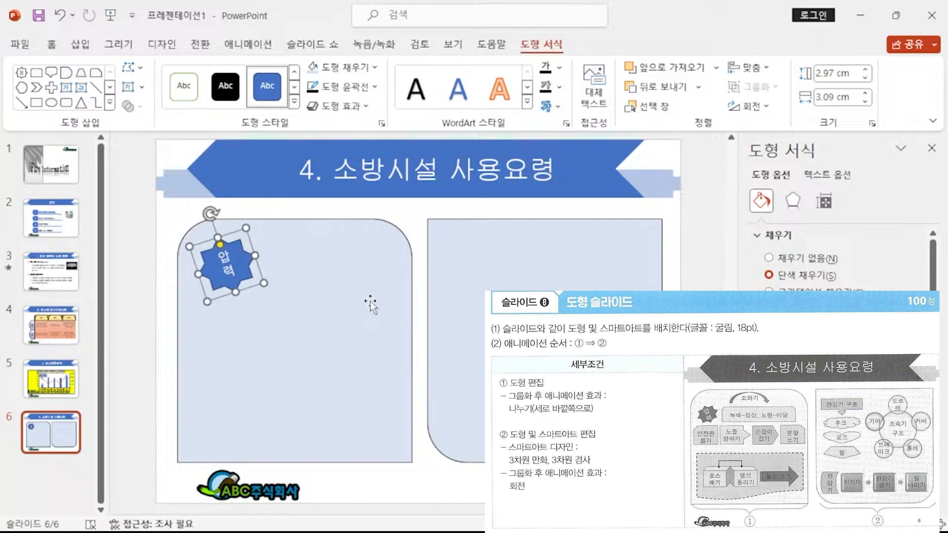
- Draw a rectangle with snipped top corners, about 1.95 by 6.72 cm, beside the star and label it "녹색-정상, 노랑-미달"
{"action": "left_click", "coordinate": [83, 50]}
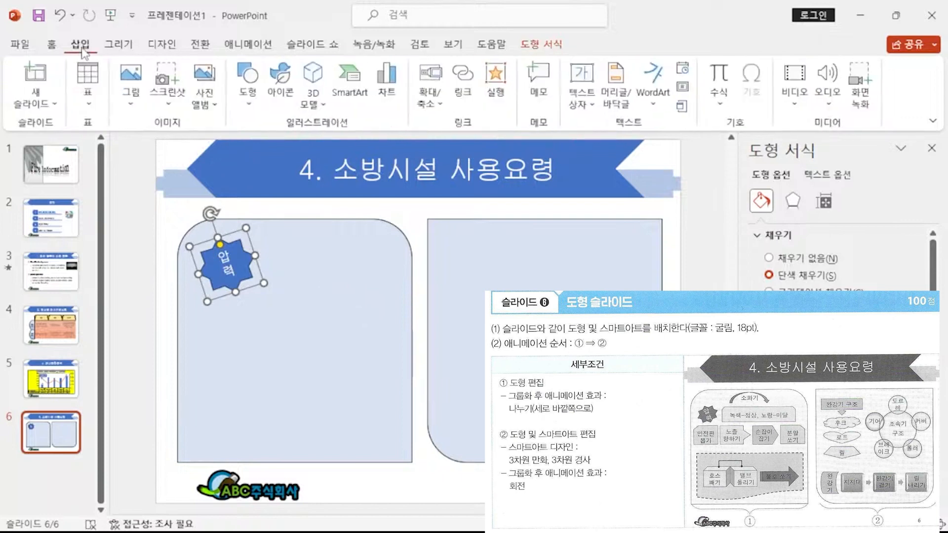
{"action": "left_click", "coordinate": [248, 101]}
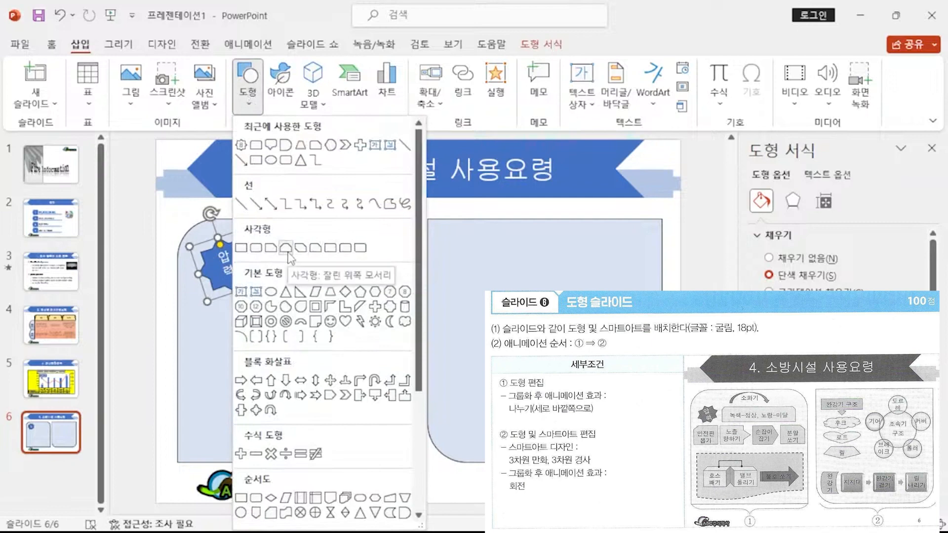
{"action": "left_click", "coordinate": [287, 248]}
{"action": "mouse_move", "coordinate": [267, 252]}
{"action": "left_mouse_down"}
{"action": "mouse_move", "coordinate": [313, 275]}
{"action": "mouse_move", "coordinate": [395, 290]}
{"action": "left_mouse_up"}
{"action": "type", "text": "녹"}
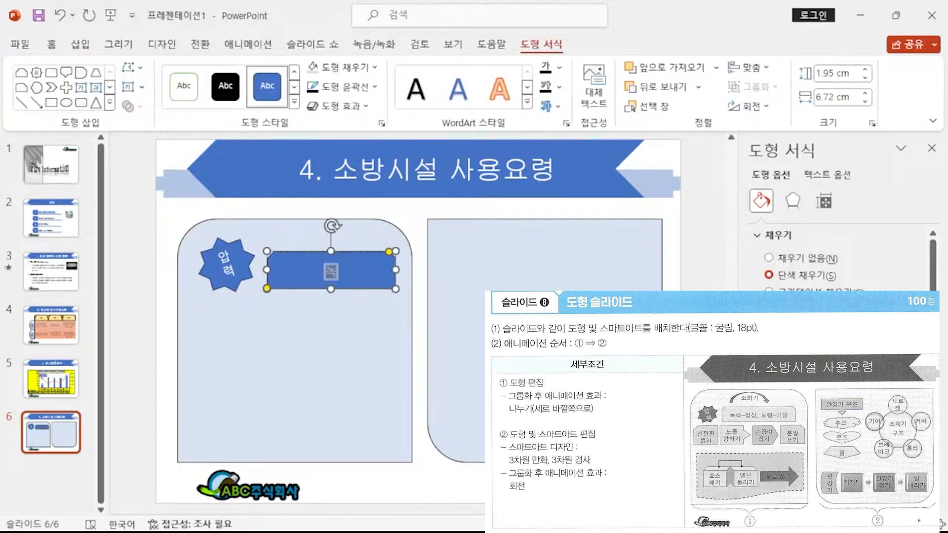
{"action": "type", "text": "색-정상, 노랑"}
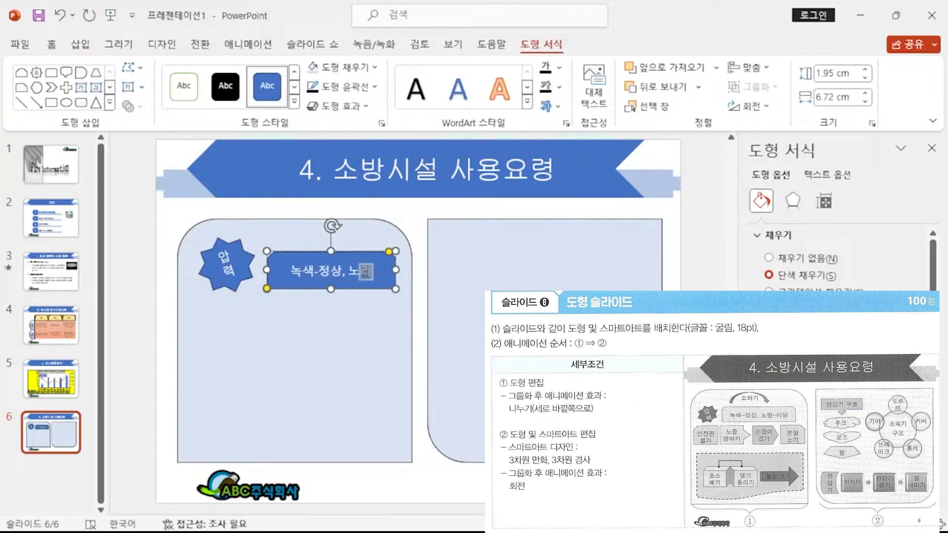
{"action": "type", "text": "-미달"}
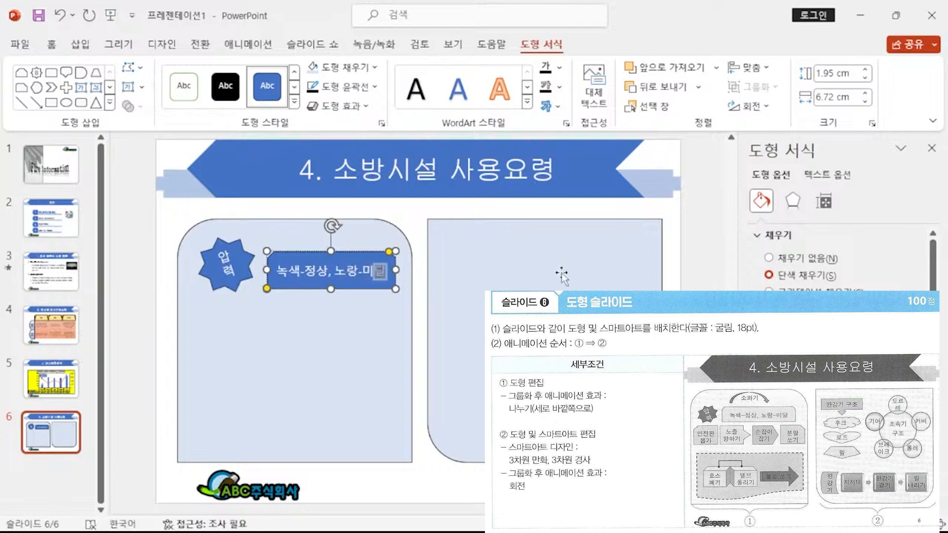
{"action": "left_click", "coordinate": [420, 275]}
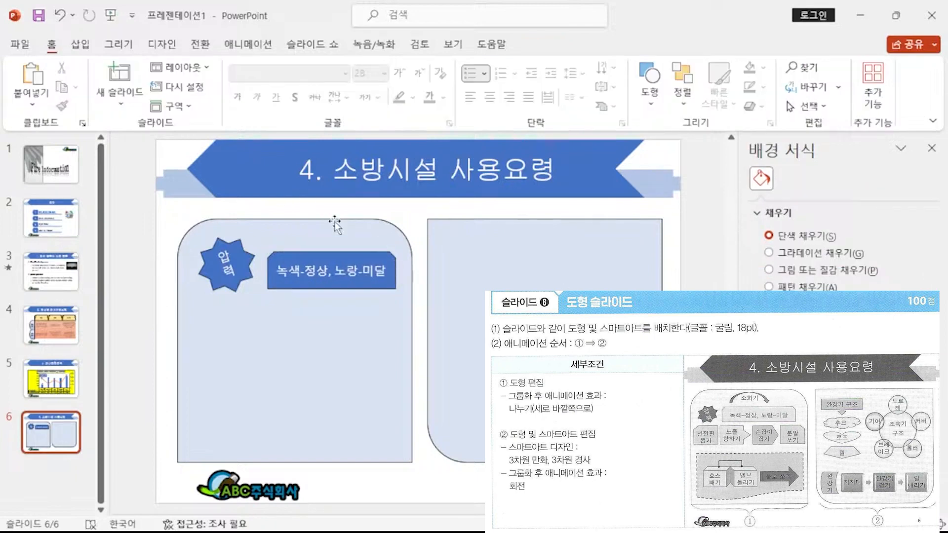
- Add a downward-curving block arrow, about 1.19 cm high and 4.15 cm wide, above the "녹색-정상, 노랑-미달" shape
{"action": "left_click", "coordinate": [85, 48]}
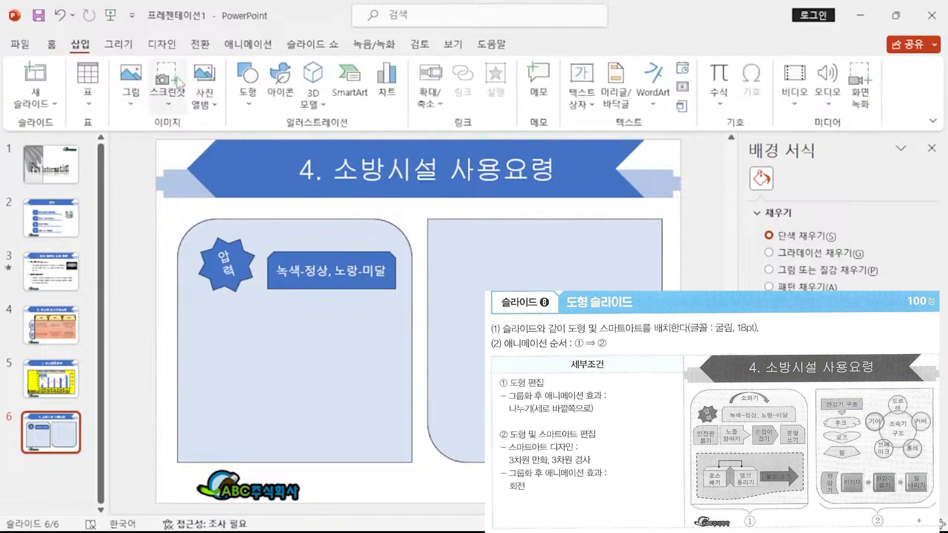
{"action": "left_click", "coordinate": [246, 101]}
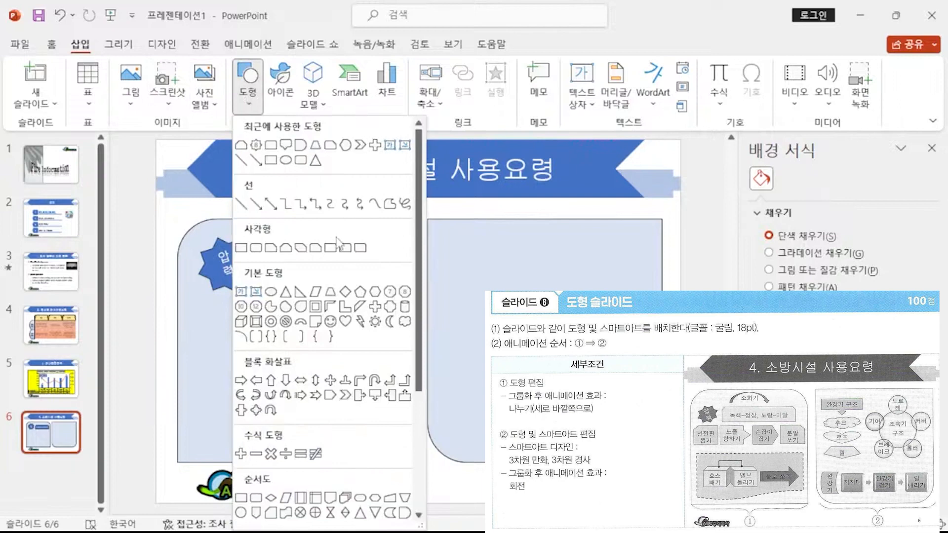
{"action": "left_click", "coordinate": [286, 398]}
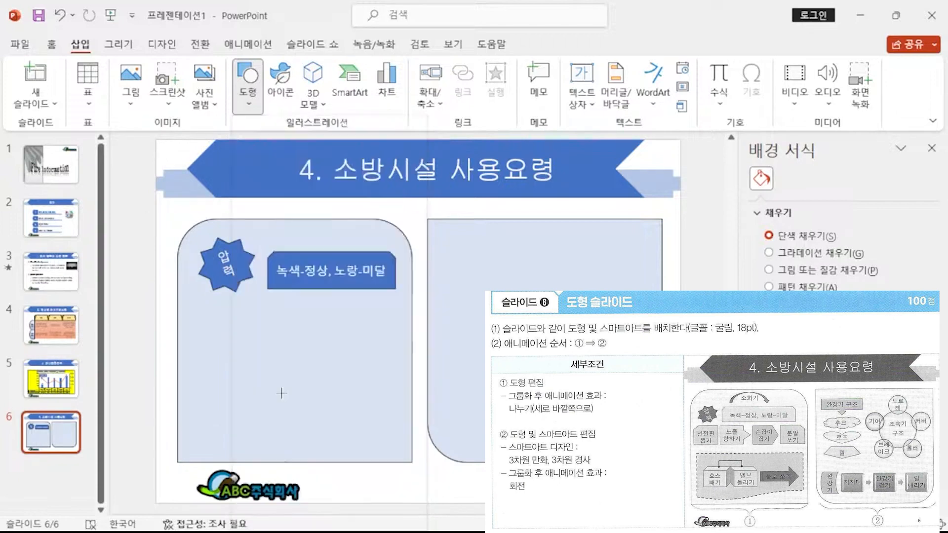
{"action": "left_click_drag", "start_coordinate": [264, 226], "coordinate": [328, 224]}
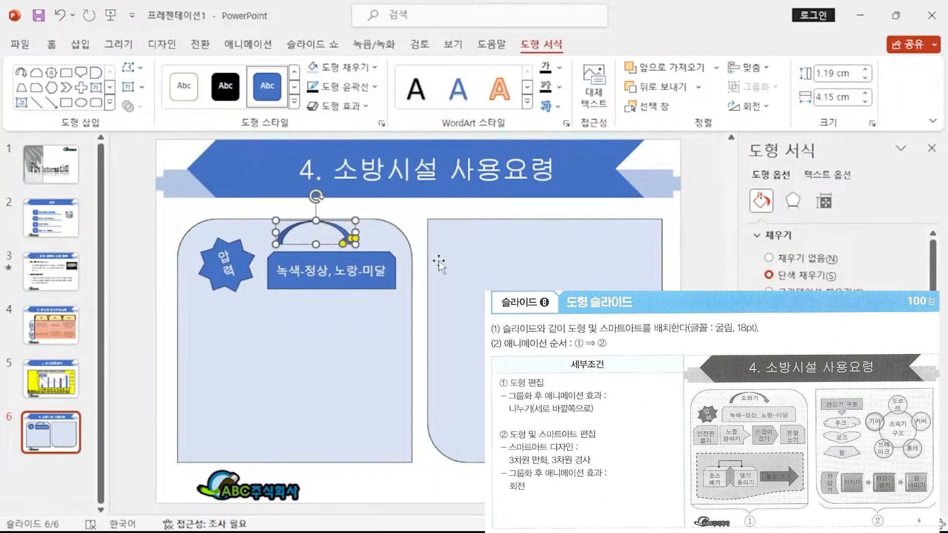
{"action": "left_click", "coordinate": [667, 286]}
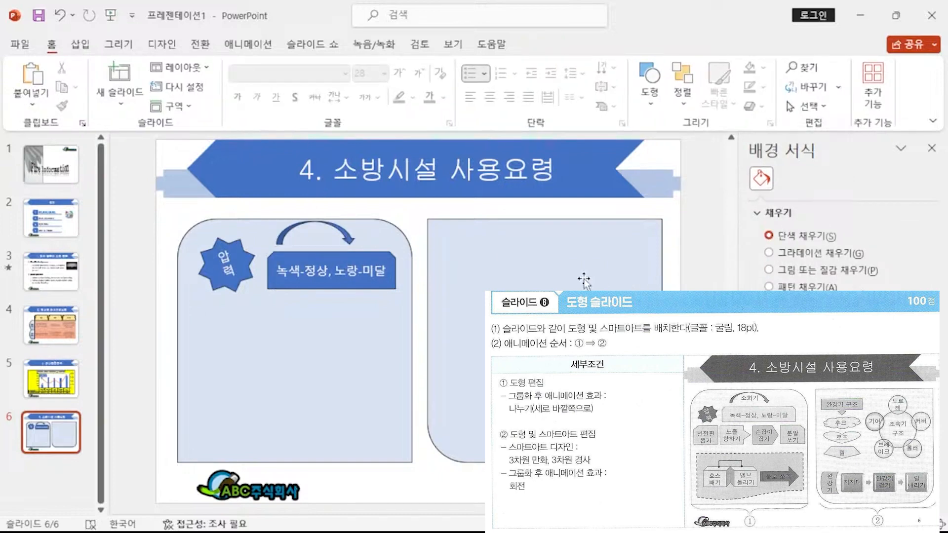
- Create a text box reading "소화기" and position it beneath the arc of the curved arrow
{"action": "left_click", "coordinate": [80, 49]}
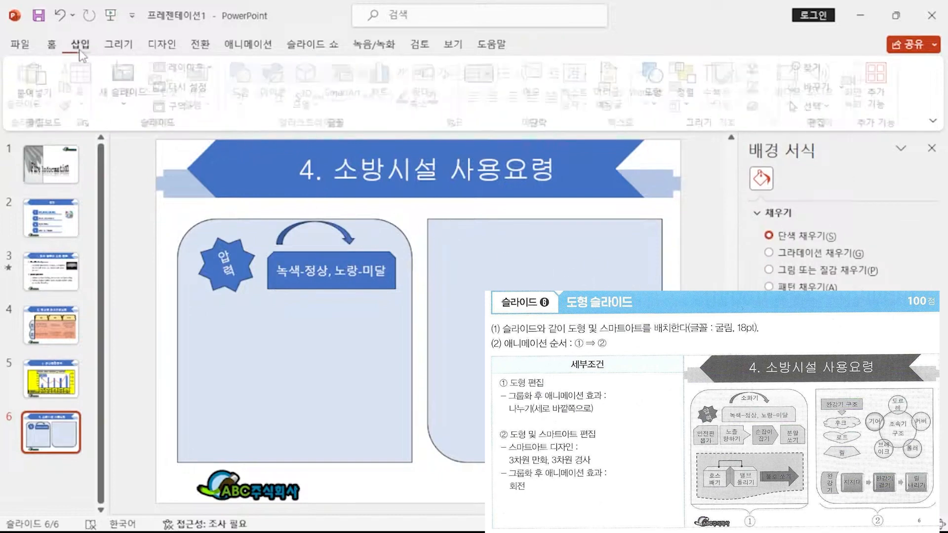
{"action": "left_click", "coordinate": [582, 74]}
{"action": "left_click", "coordinate": [439, 476]}
{"action": "type", "text": "ㅅ"}
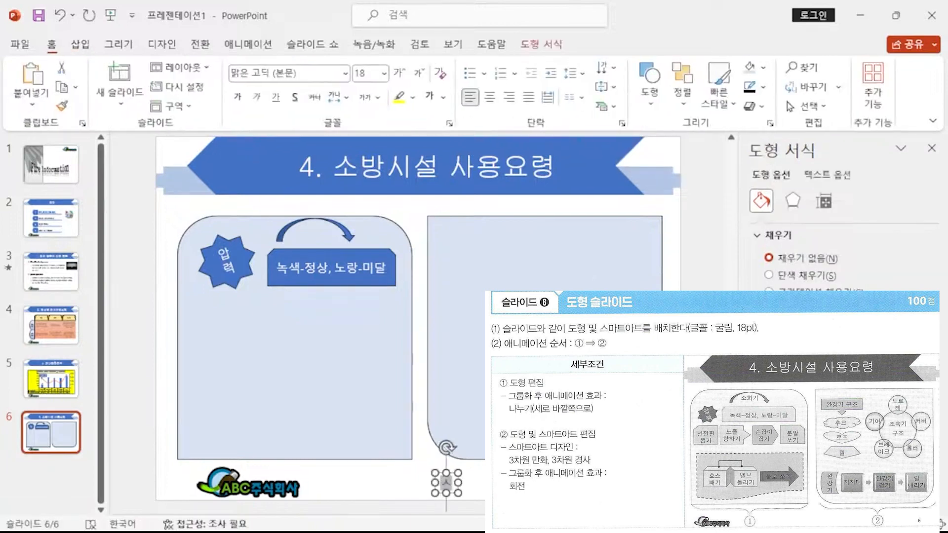
{"action": "type", "text": "소화기"}
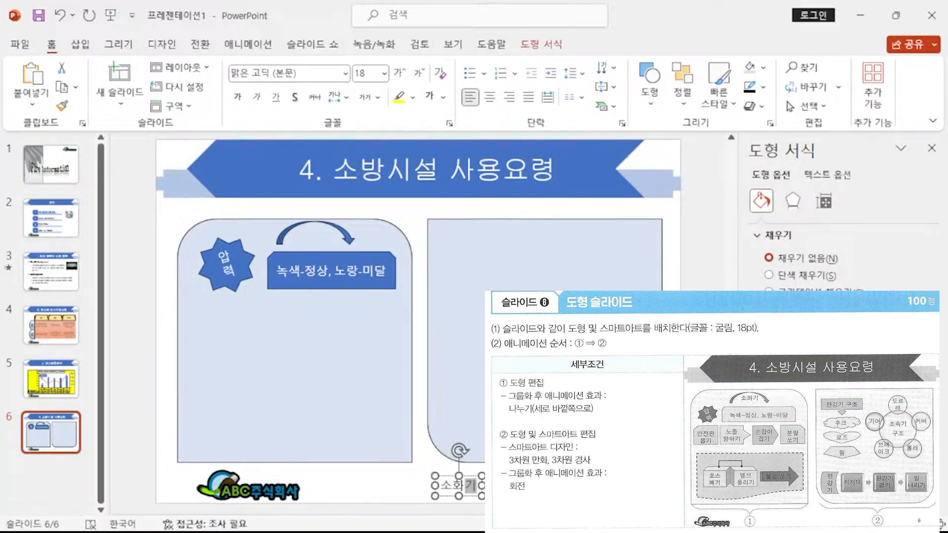
{"action": "left_click_drag", "start_coordinate": [477, 474], "coordinate": [332, 222]}
{"action": "left_click", "coordinate": [199, 313]}
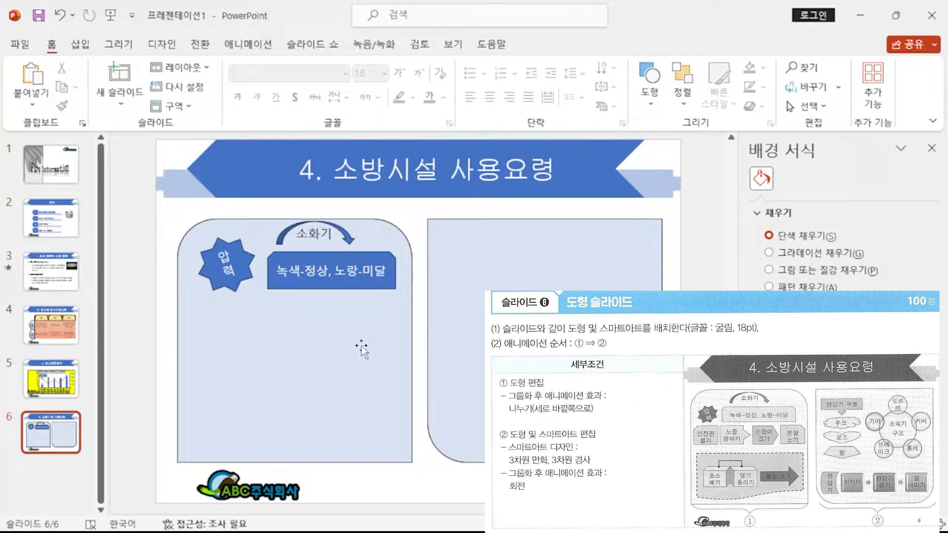
- Draw a single-snipped-corner rectangle about 1.86 by 2.93 cm below the star, flip it horizontally, label it "안전핀 뽑기" and shift it slightly left
{"action": "left_click", "coordinate": [80, 44]}
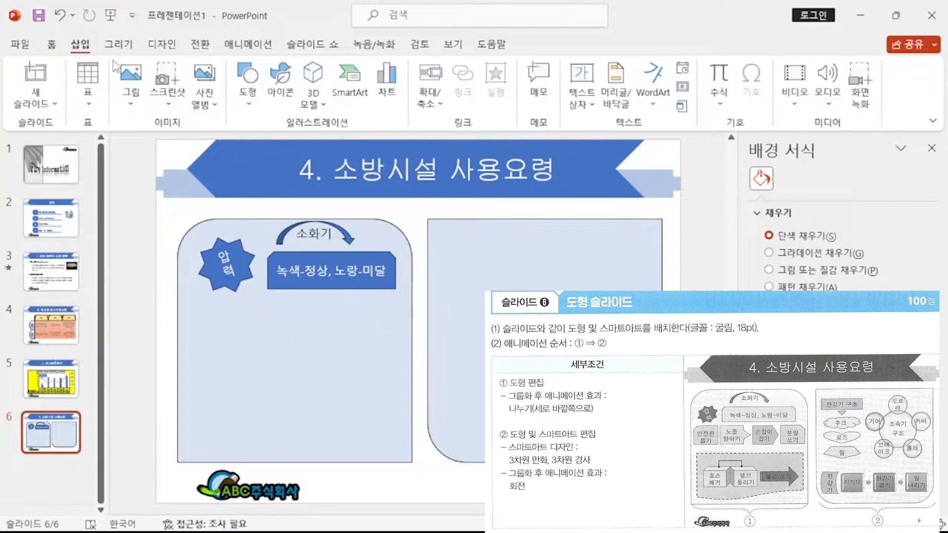
{"action": "left_click", "coordinate": [248, 89]}
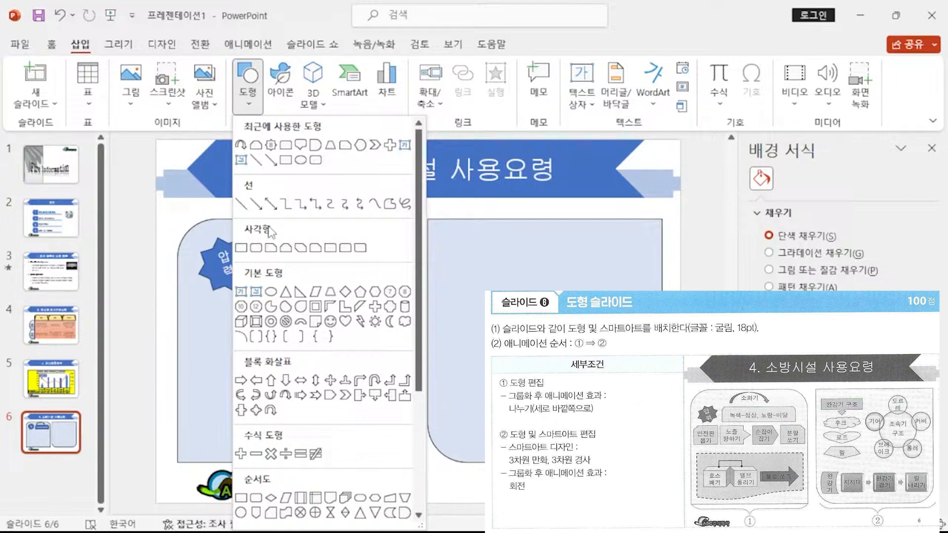
{"action": "left_click", "coordinate": [330, 247]}
{"action": "left_click_drag", "start_coordinate": [190, 299], "coordinate": [246, 338]}
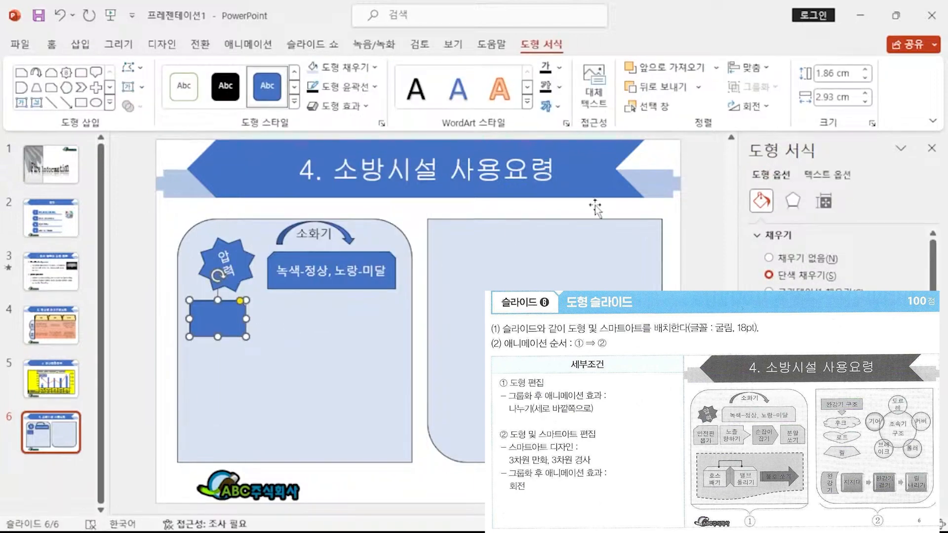
{"action": "left_click", "coordinate": [748, 107]}
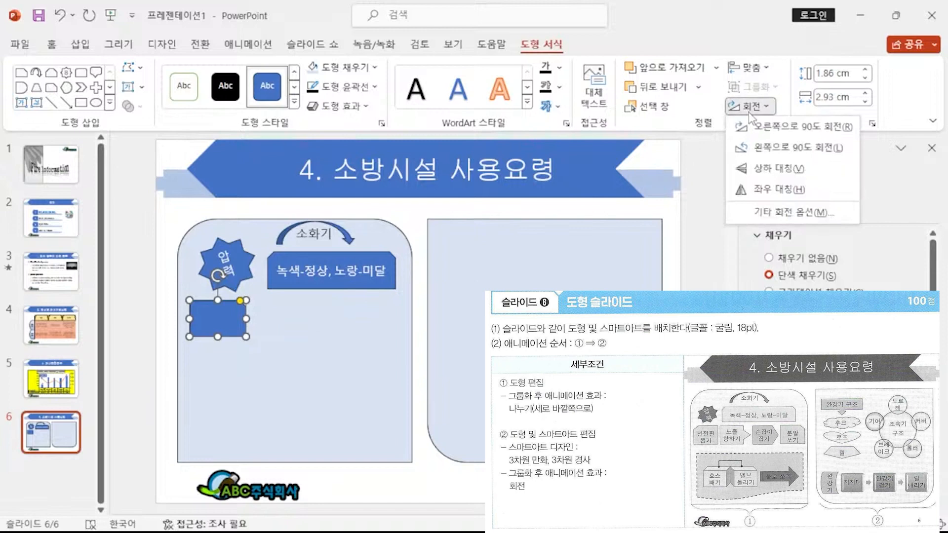
{"action": "left_click", "coordinate": [772, 190]}
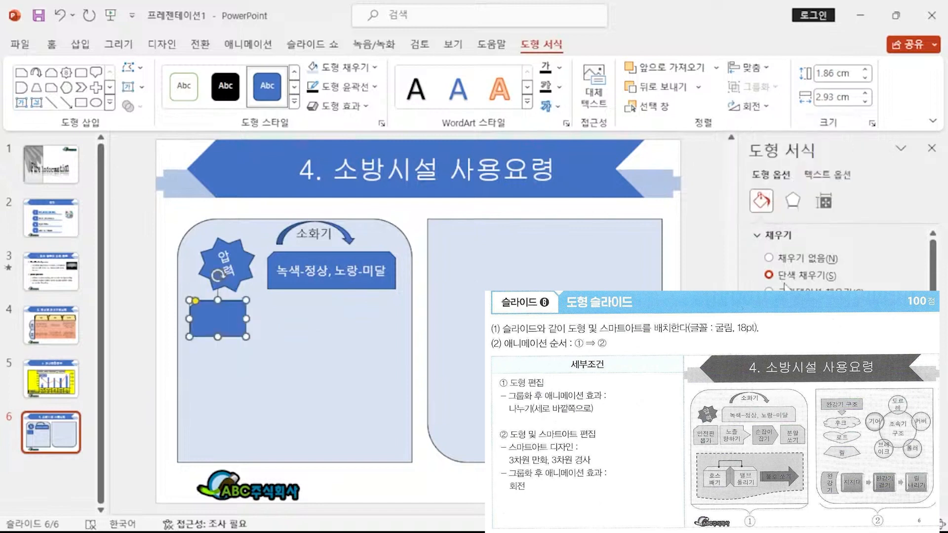
{"action": "type", "text": "안전핀 뽑기"}
{"action": "key", "text": "Escape"}
{"action": "key", "text": "Escape"}
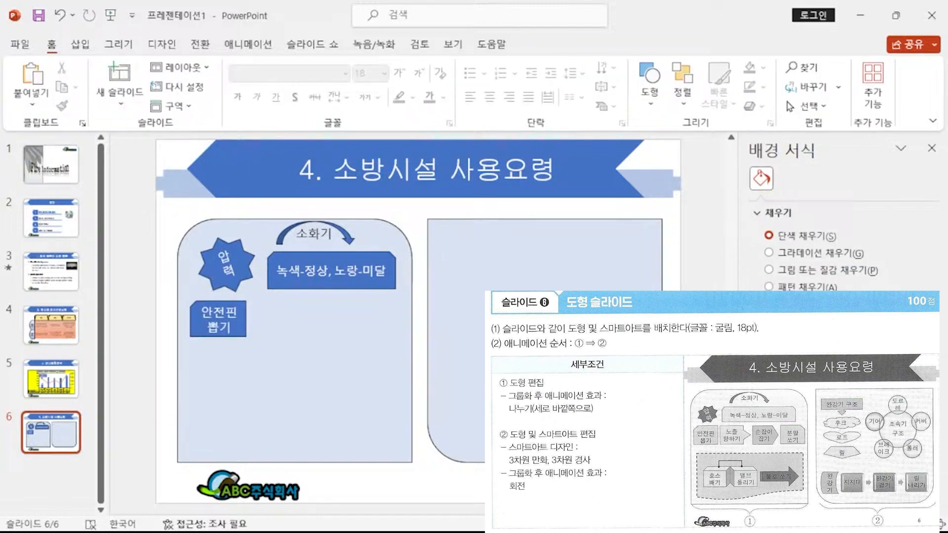
{"action": "left_click_drag", "start_coordinate": [218, 318], "coordinate": [210, 318]}
- Draw a right arrow callout beside the "안전핀 뽑기" shape and label it "노즐 향하기"
{"action": "left_click", "coordinate": [79, 44]}
{"action": "left_click", "coordinate": [248, 84]}
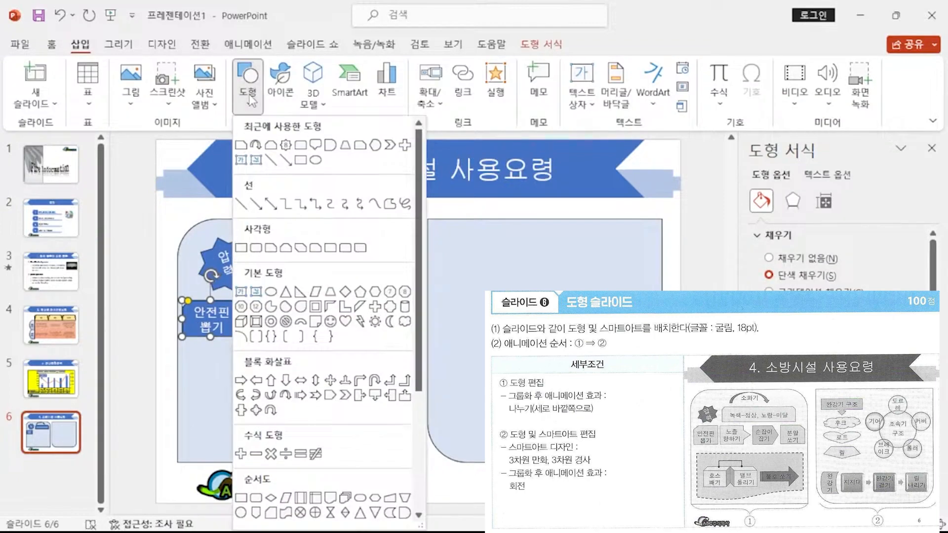
{"action": "left_click", "coordinate": [360, 395]}
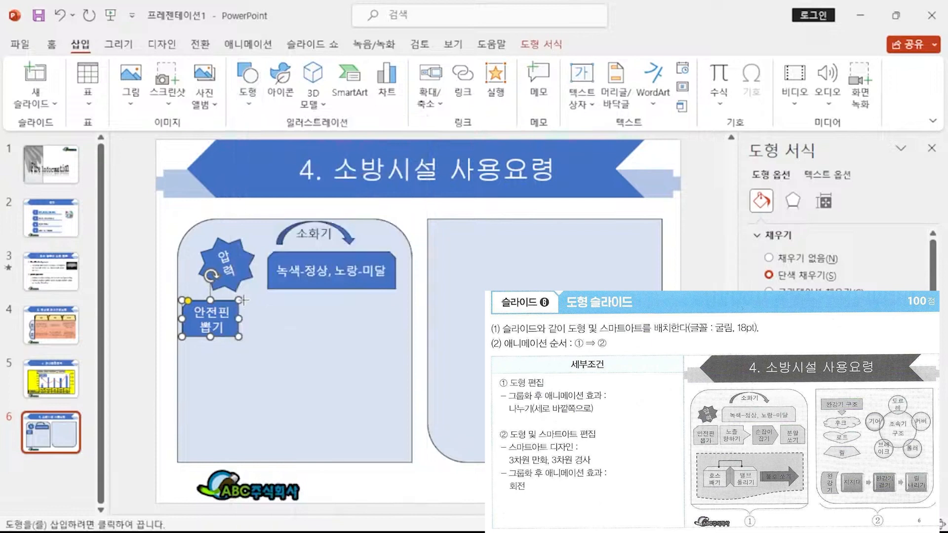
{"action": "left_click_drag", "start_coordinate": [243, 300], "coordinate": [292, 340]}
{"action": "left_click", "coordinate": [418, 435]}
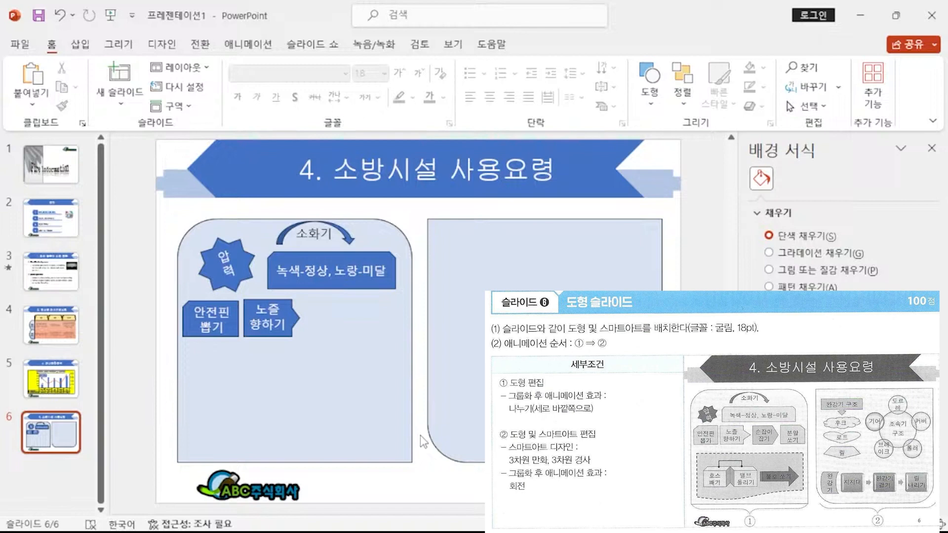
- Draw a pentagon arrow about 1.95 by 2.51 cm beside the "노즐 향하기" callout, shorten its point and enter "손잡이"
{"action": "key", "text": "alt+n"}
{"action": "key", "text": "s"}
{"action": "key", "text": "h"}
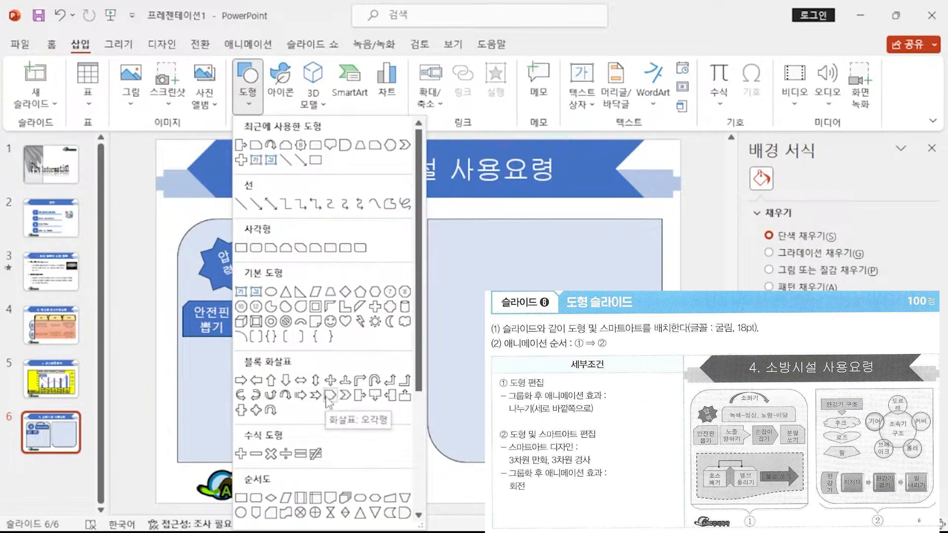
{"action": "left_click", "coordinate": [329, 396]}
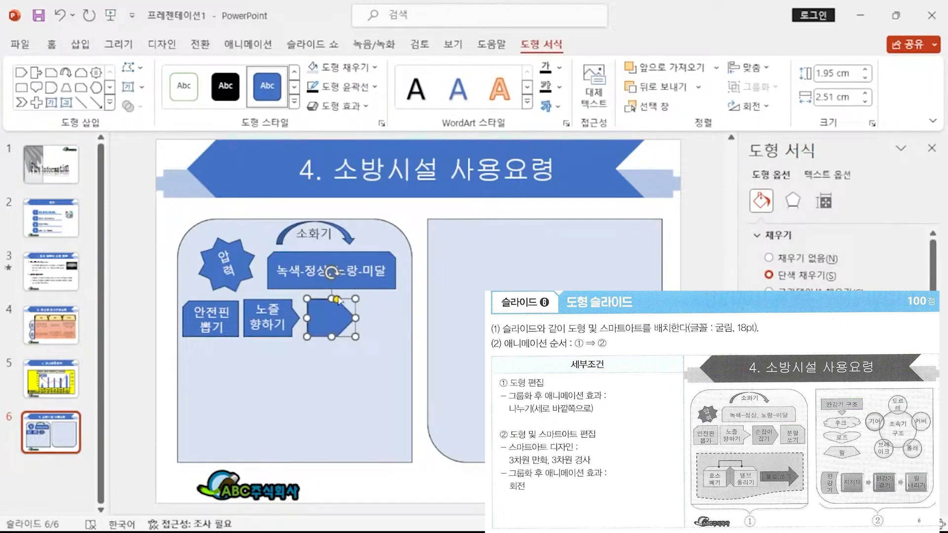
{"action": "left_click_drag", "start_coordinate": [337, 299], "coordinate": [344, 299]}
{"action": "type", "text": "손잡이"}
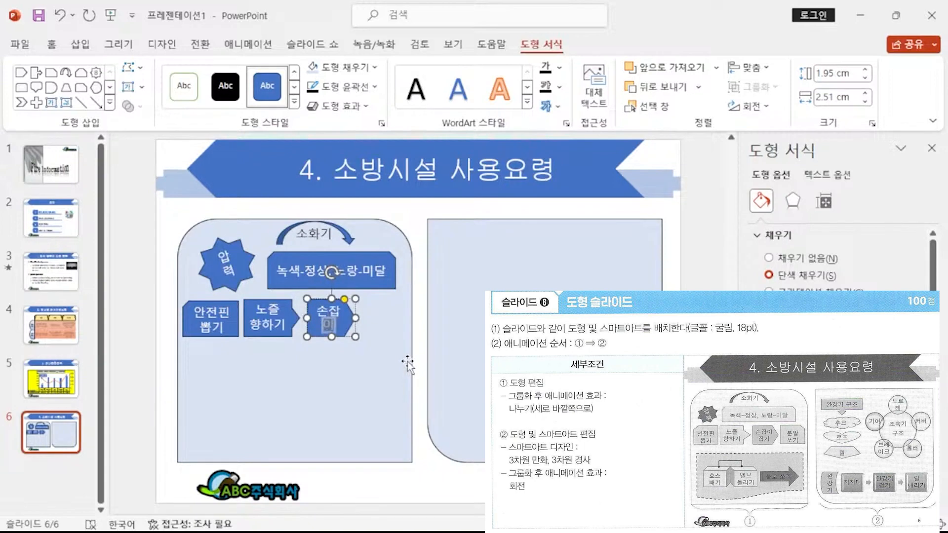